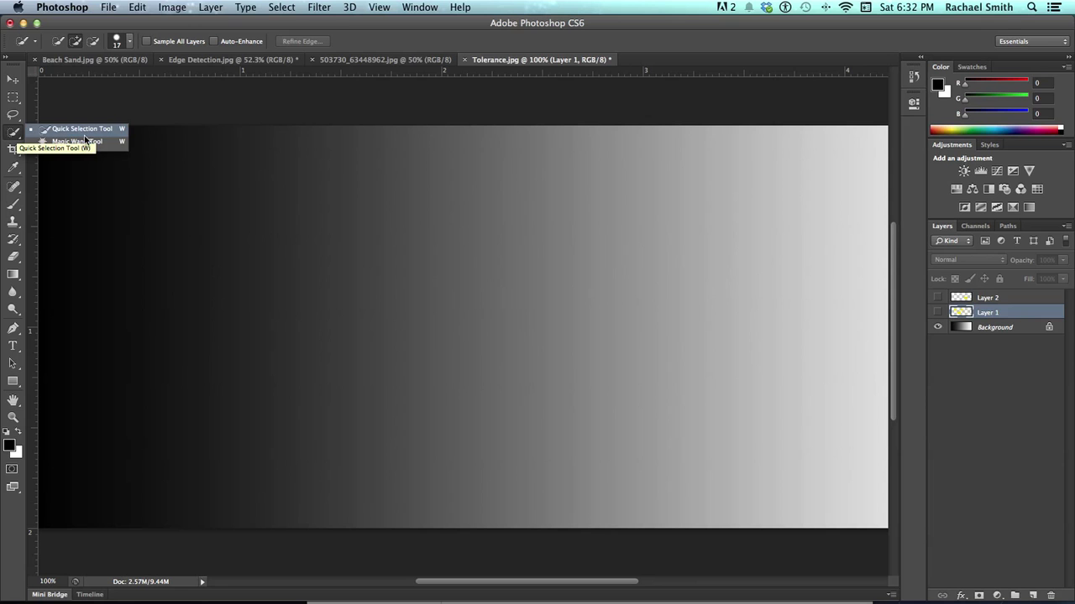
# Select the mid-grey band of the gradient on the Background layer with the Magic Wand tool at tolerance 32.
pyautogui.click(102, 142)
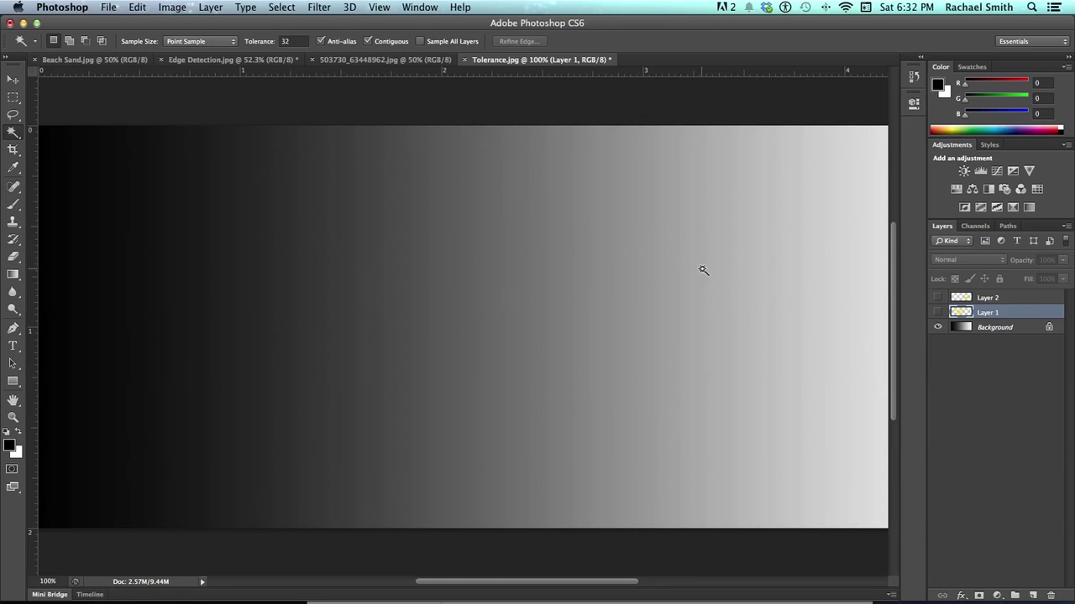
pyautogui.click(968, 327)
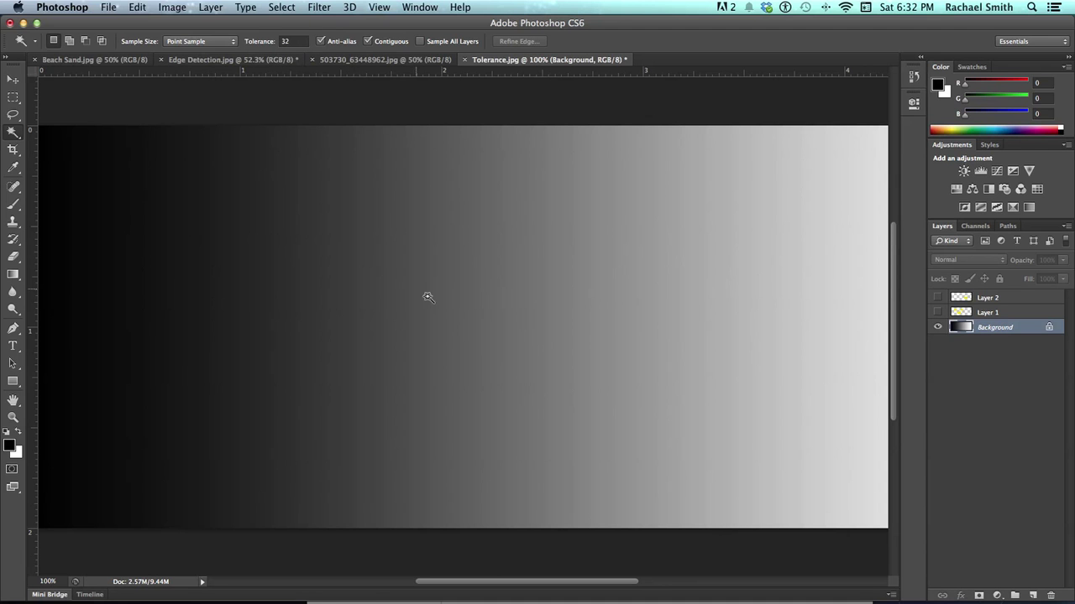
pyautogui.click(584, 321)
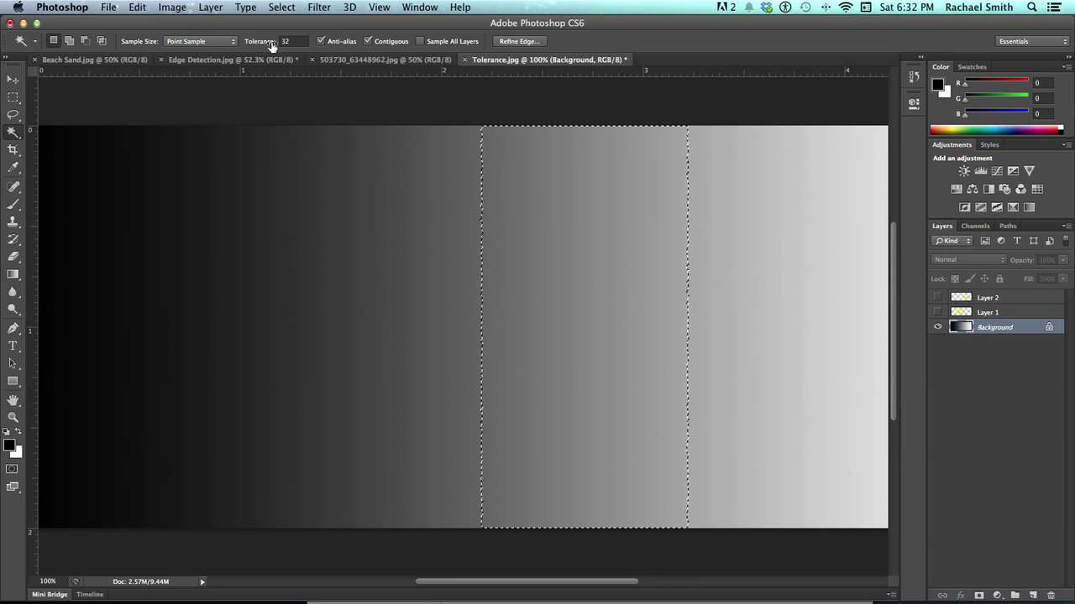
# Raise the Magic Wand tolerance to 57 and select a darker grey band of the gradient.
pyautogui.moveTo(249, 44); pyautogui.dragTo(255, 44)
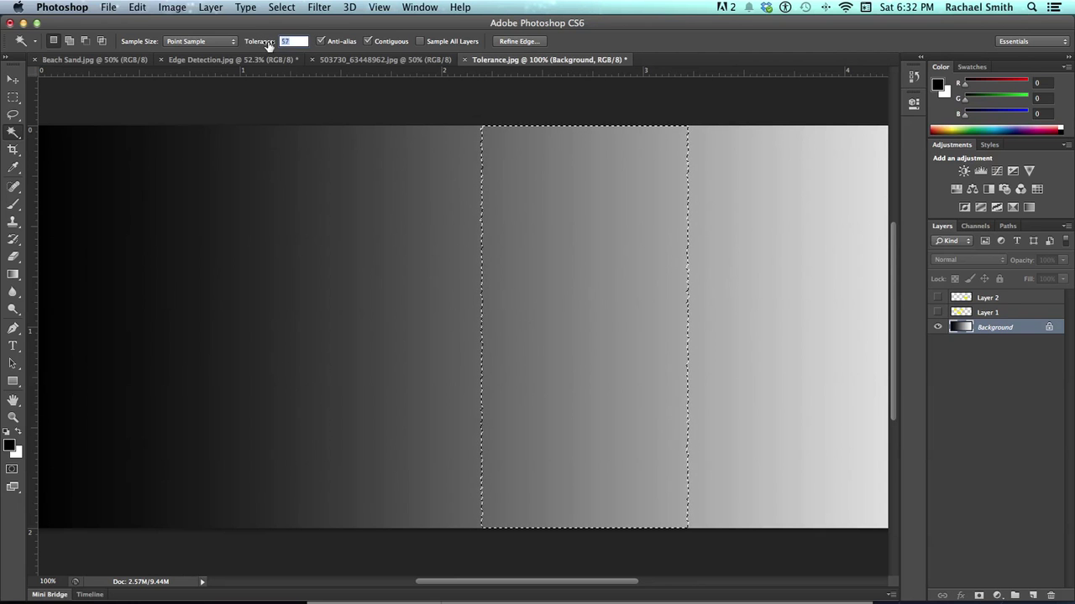
pyautogui.click(414, 240)
# Lower the Magic Wand tolerance to 18, select a light grey band and add the two neighbouring darker bands to it.
pyautogui.moveTo(259, 43); pyautogui.dragTo(230, 43)
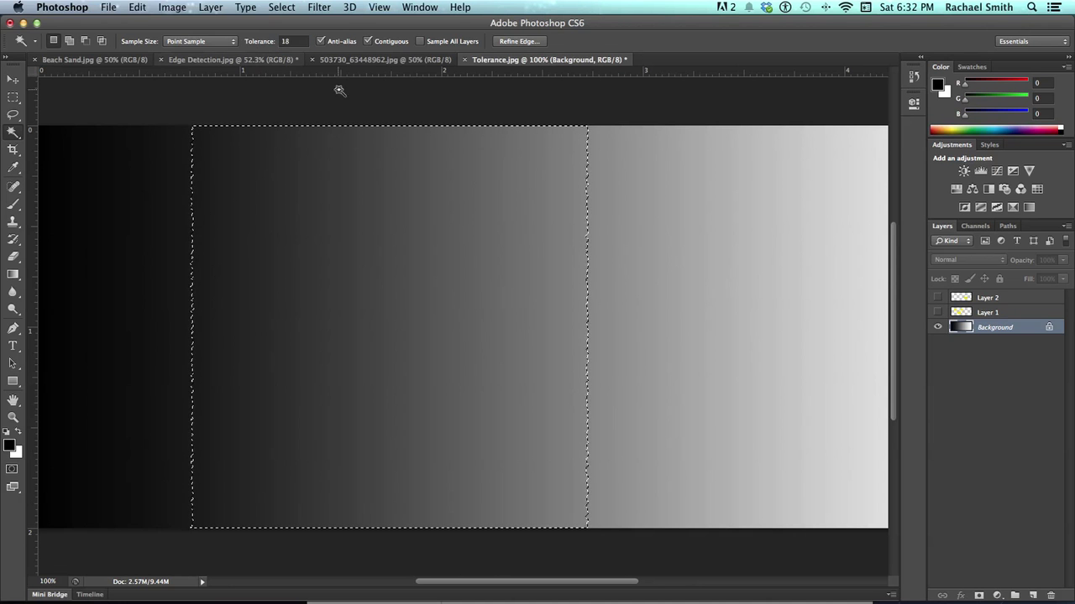
pyautogui.click(698, 294)
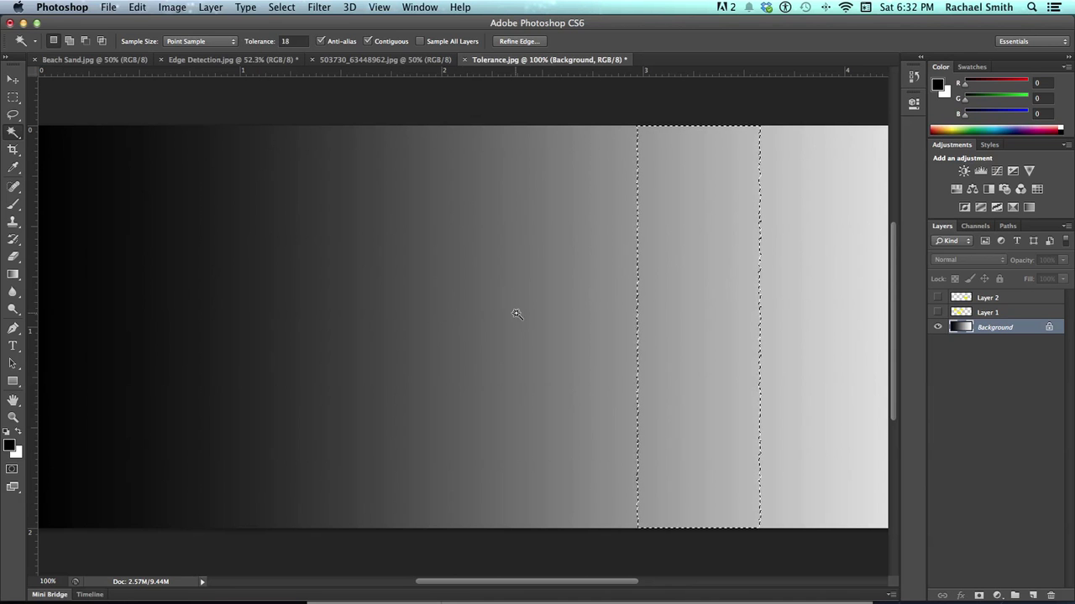
pyautogui.keyDown('shift'); pyautogui.click(599, 319); pyautogui.keyUp('shift')
pyautogui.keyDown('shift'); pyautogui.click(511, 319); pyautogui.keyUp('shift')
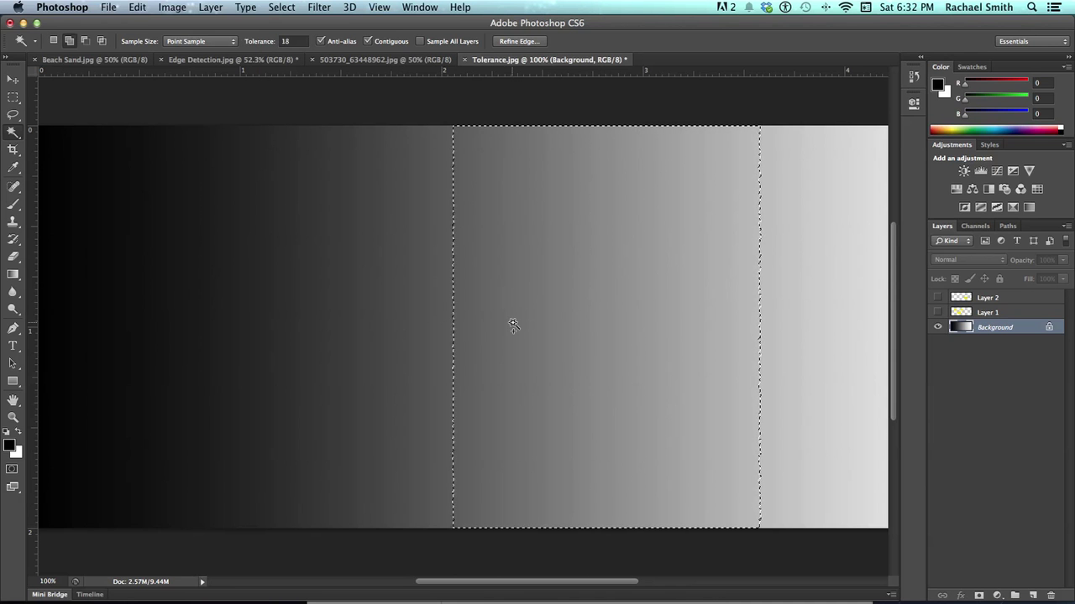
# Subtract the darkest part from the gradient selection and deselect everything.
pyautogui.keyDown('alt'); pyautogui.click(462, 327); pyautogui.keyUp('alt')
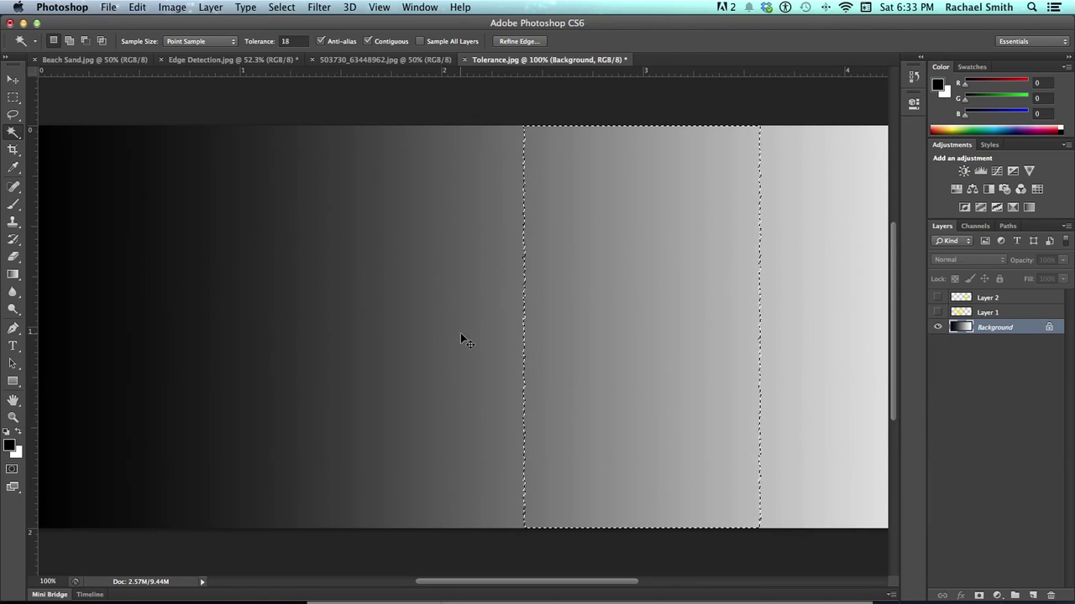
pyautogui.press('super+d')
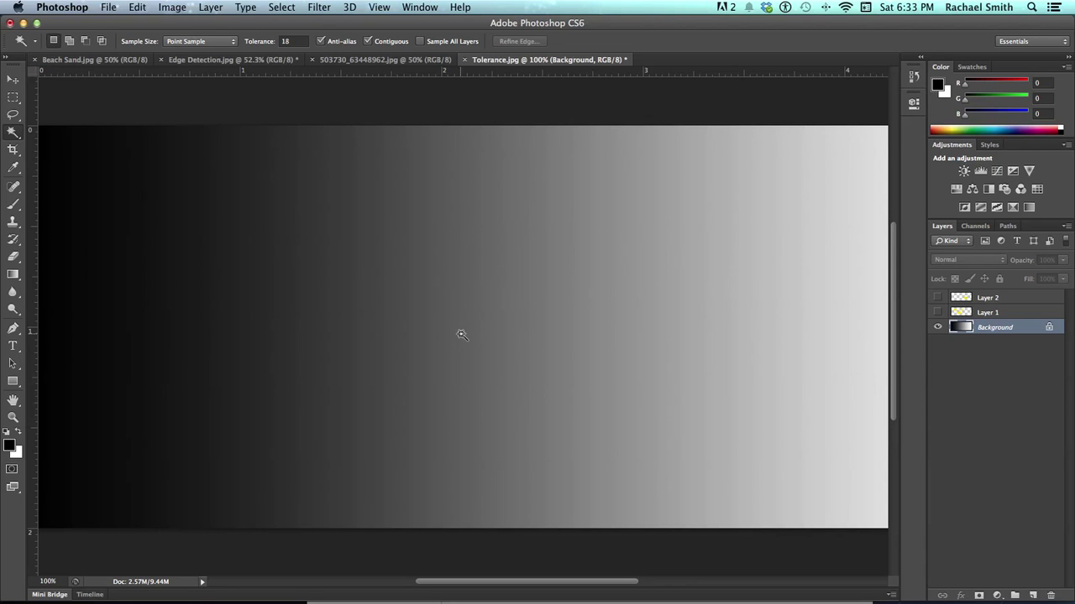
# Turn on the visibility of Layer 1 and Layer 2 and make Layer 1 the active layer.
pyautogui.click(980, 314)
pyautogui.click(938, 312)
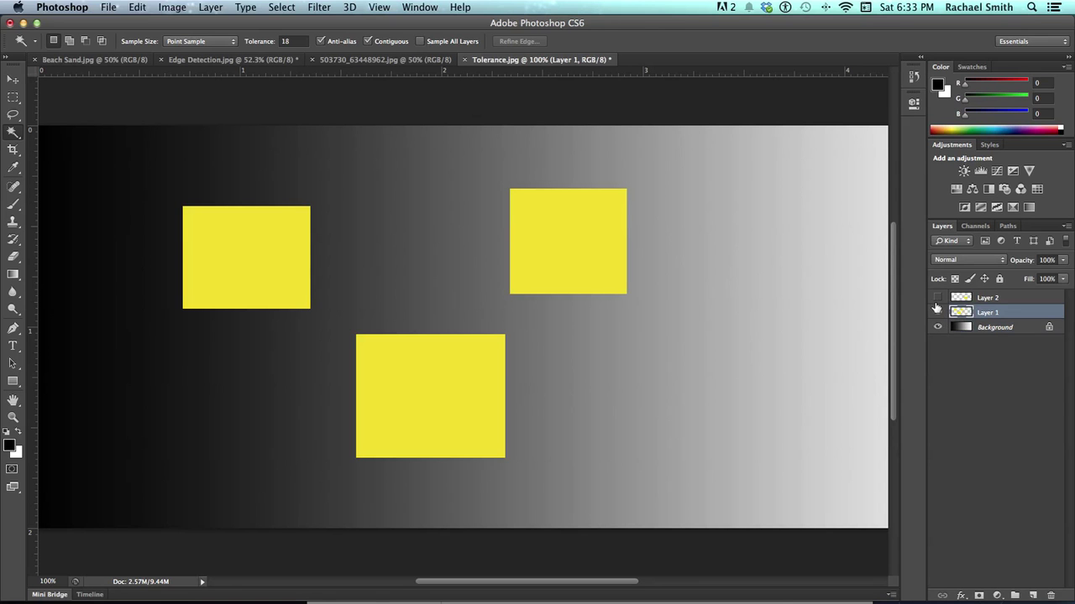
pyautogui.click(983, 299)
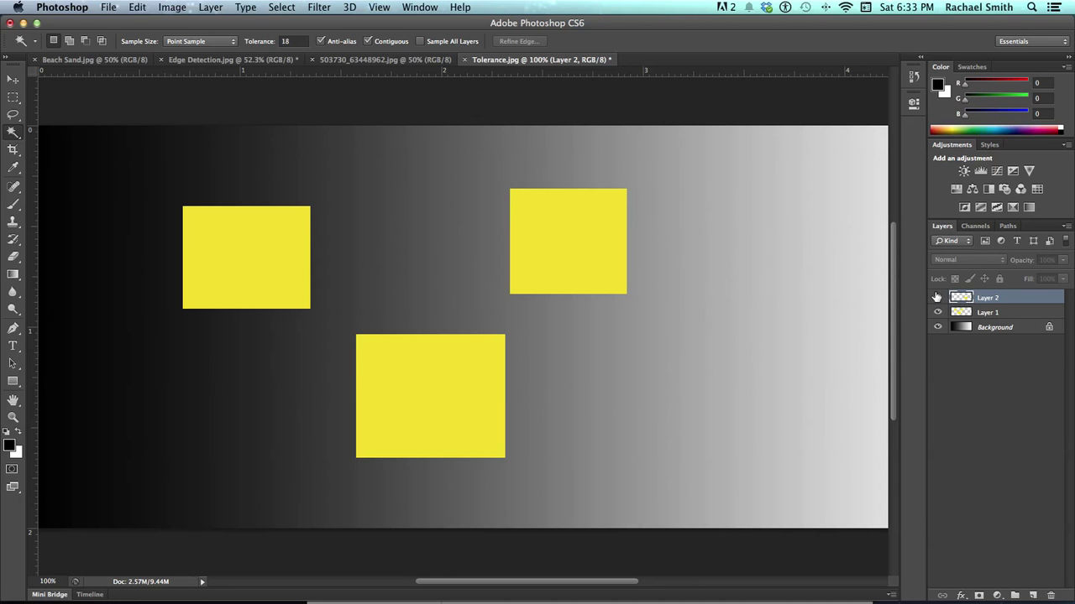
pyautogui.click(937, 297)
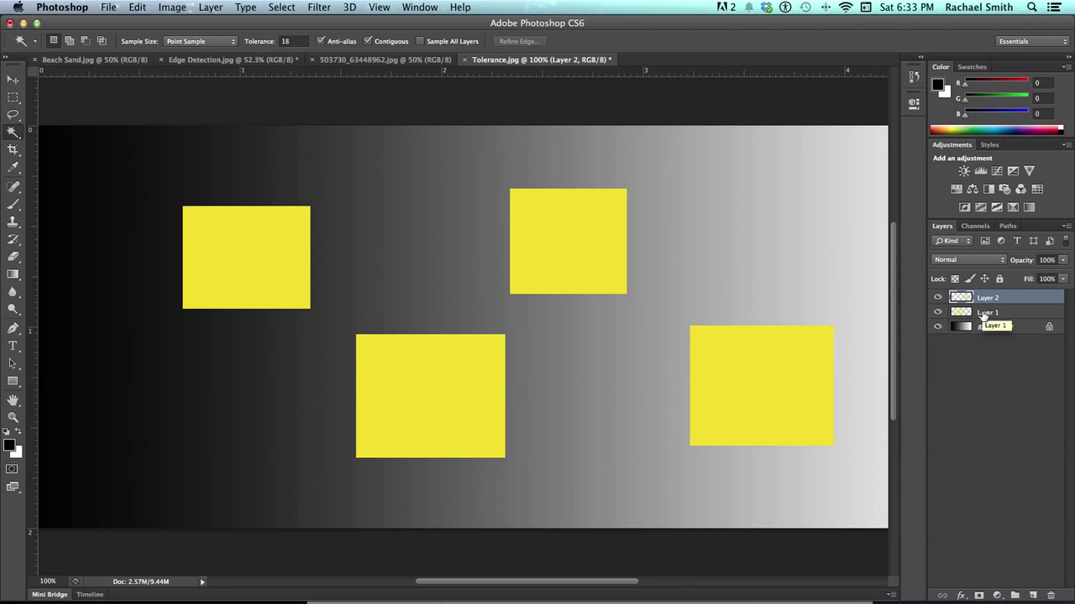
pyautogui.click(999, 313)
pyautogui.click(937, 312)
pyautogui.click(937, 313)
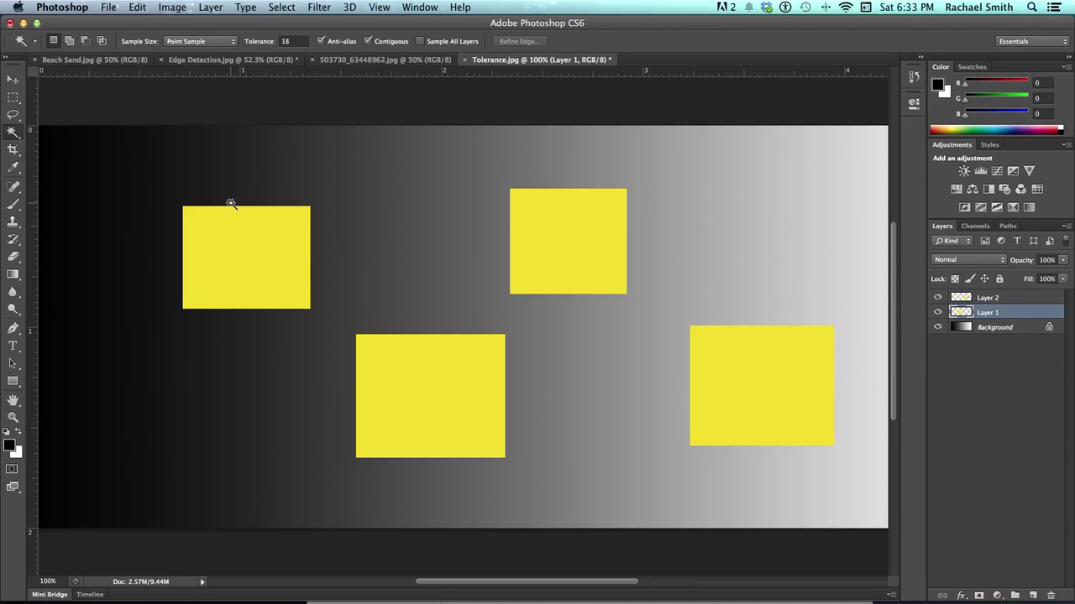
# Select the three yellow rectangles on Layer 1 with the Magic Wand and extend the selection to the whole canvas.
pyautogui.click(250, 249)
pyautogui.keyDown('shift'); pyautogui.click(425, 391); pyautogui.keyUp('shift')
pyautogui.keyDown('shift'); pyautogui.click(540, 271); pyautogui.keyUp('shift')
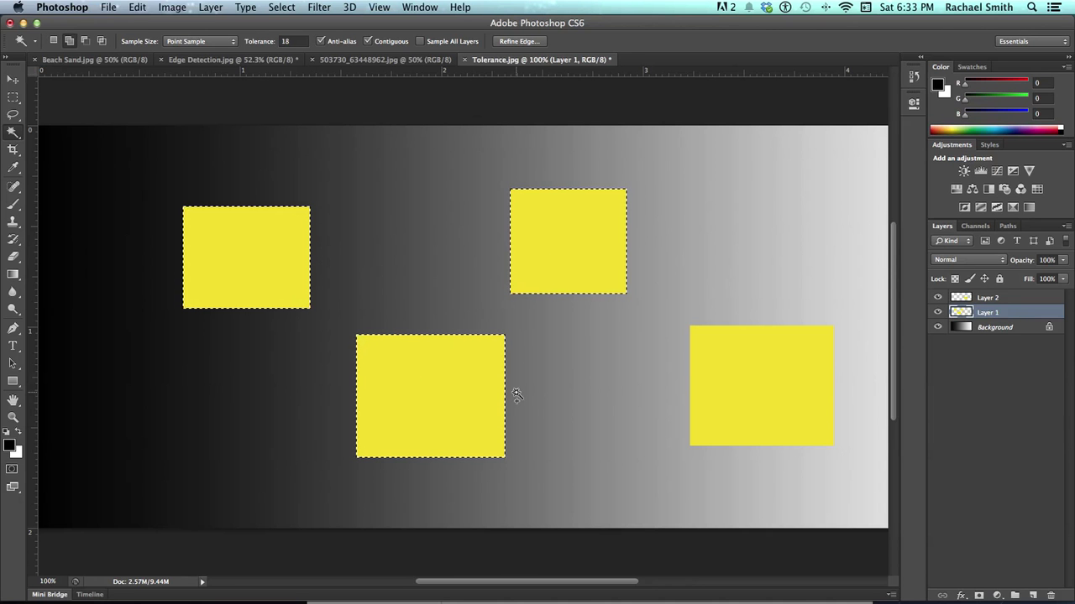
pyautogui.press('super+a')
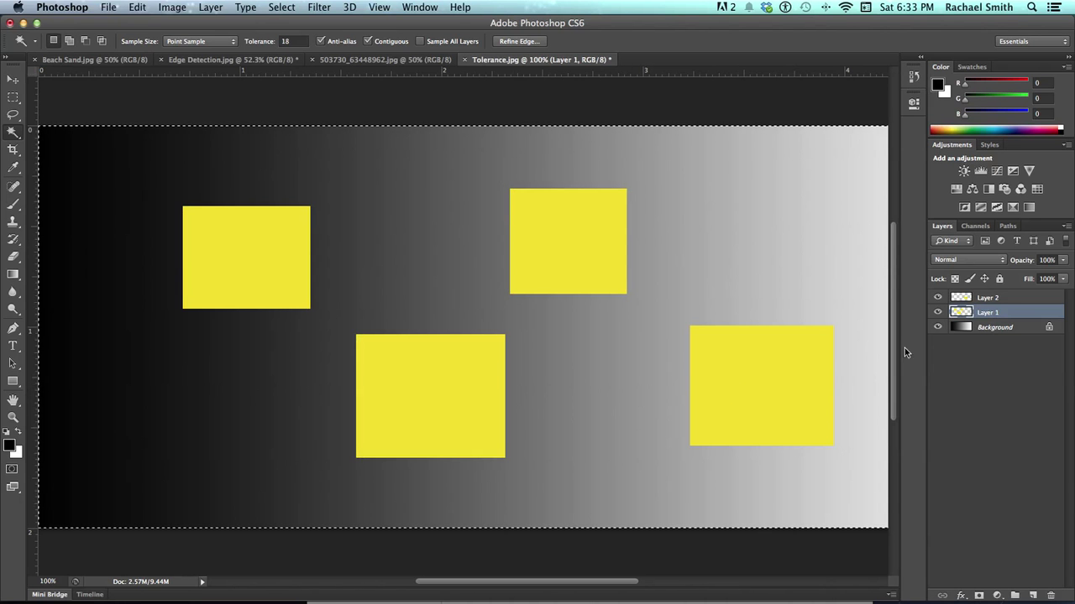
# Hide Layer 2 and the Background to view Layer 1 on its own, and show both layers again.
pyautogui.click(937, 297)
pyautogui.click(937, 326)
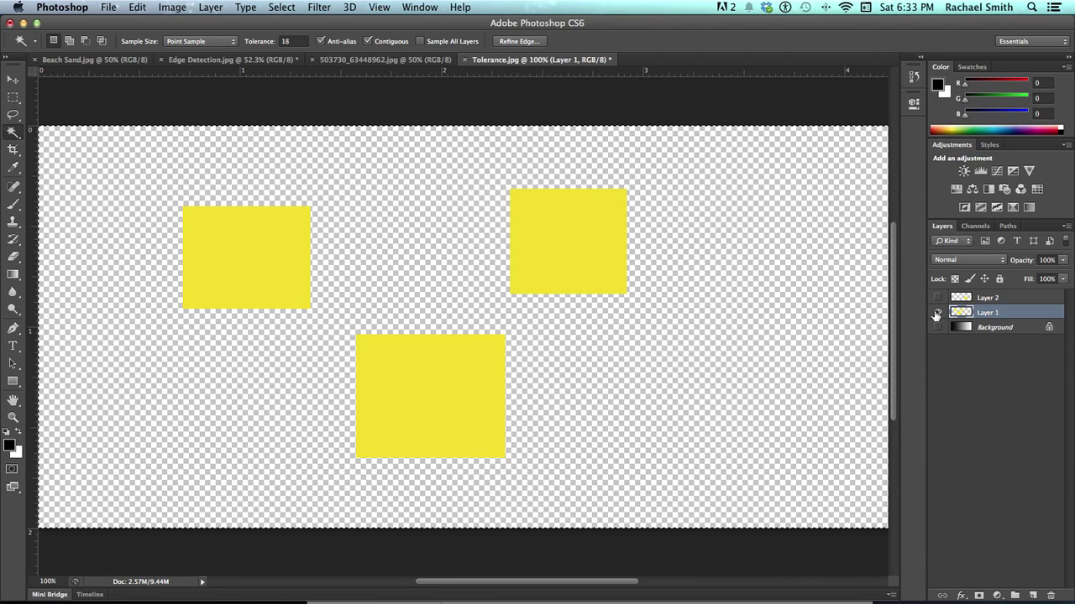
pyautogui.click(937, 327)
pyautogui.click(938, 297)
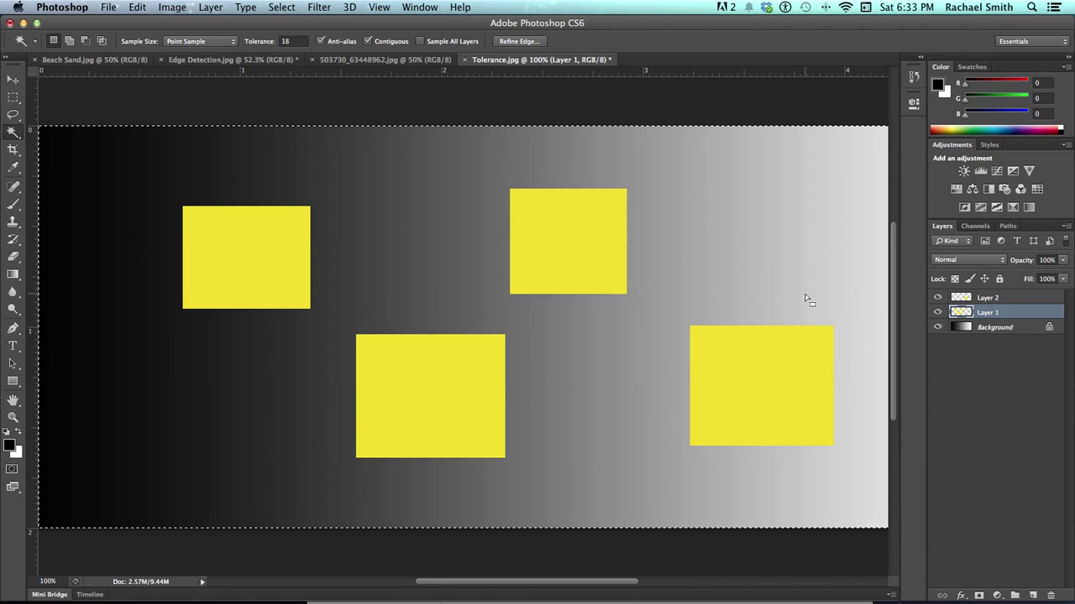
# Clear the selection, enable Sample All Layers and select all four yellow rectangles with the Magic Wand.
pyautogui.press('super+d')
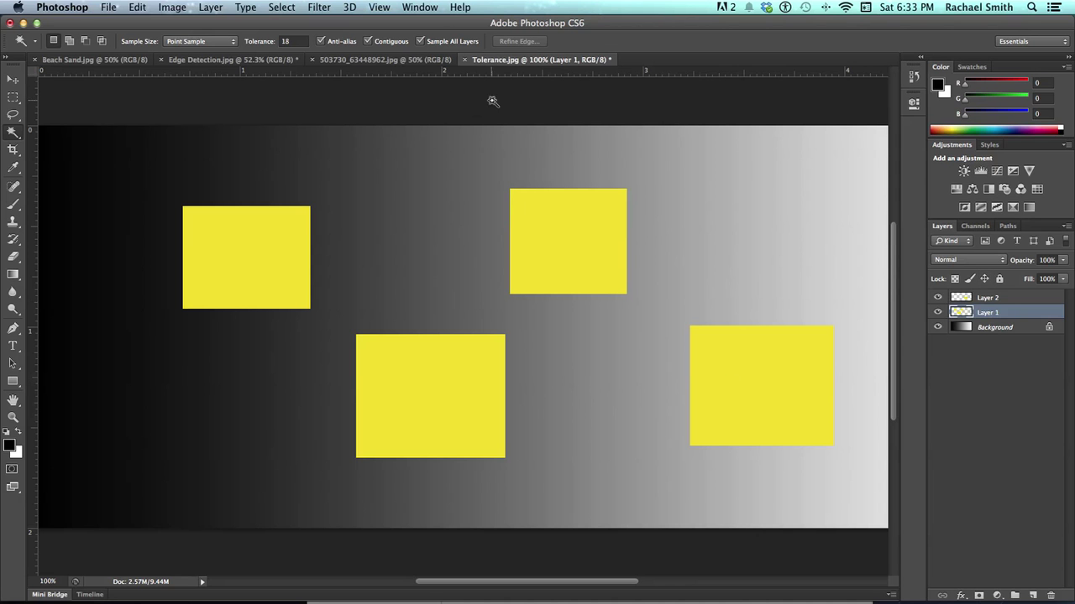
pyautogui.click(467, 371)
pyautogui.keyDown('shift'); pyautogui.click(727, 401); pyautogui.keyUp('shift')
pyautogui.keyDown('shift'); pyautogui.click(595, 267); pyautogui.keyUp('shift')
pyautogui.keyDown('shift'); pyautogui.click(265, 267); pyautogui.keyUp('shift')
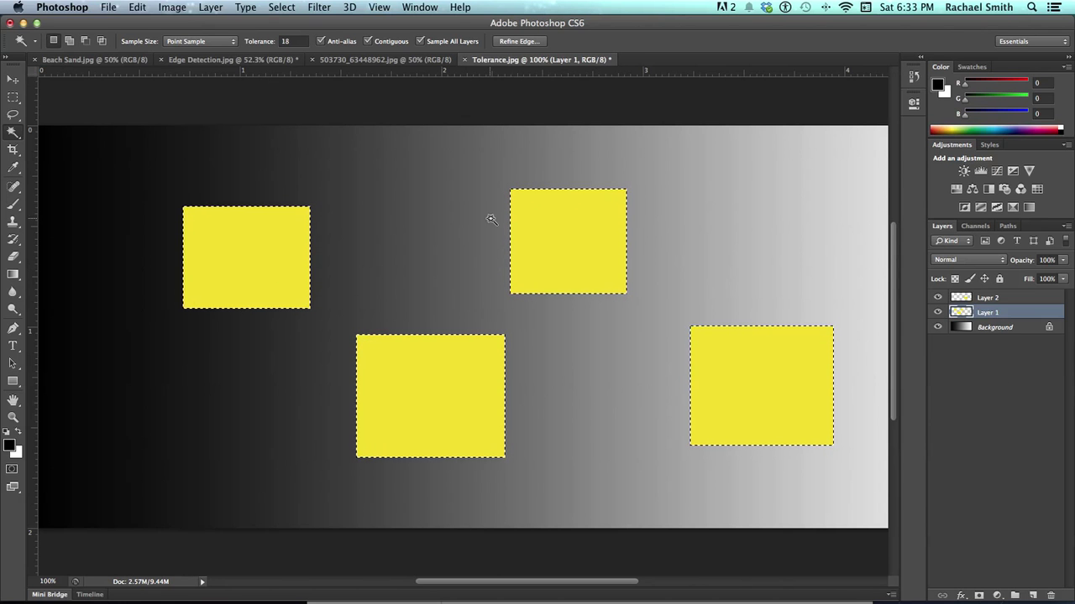
# Deselect the rectangles and turn off Sample All Layers, leaving Contiguous enabled.
pyautogui.press('super+d')
pyautogui.click(418, 43)
pyautogui.press('super+d')
pyautogui.click(368, 42)
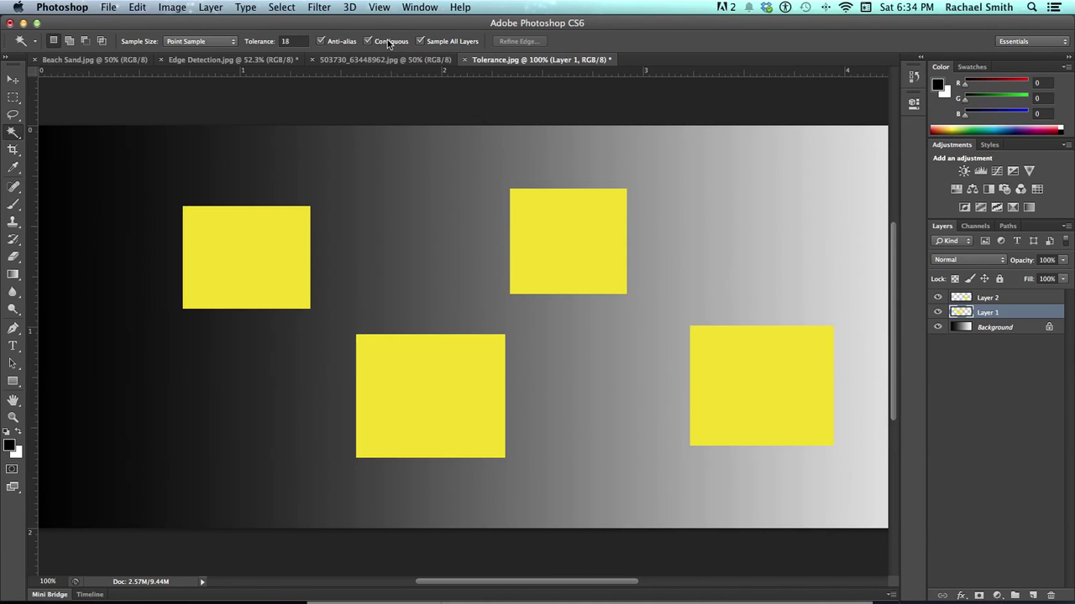
pyautogui.click(419, 42)
# Select each of the three yellow rectangles on Layer 1 individually, ending with the upper one in the middle of the gradient.
pyautogui.click(289, 270)
pyautogui.click(470, 344)
pyautogui.click(599, 244)
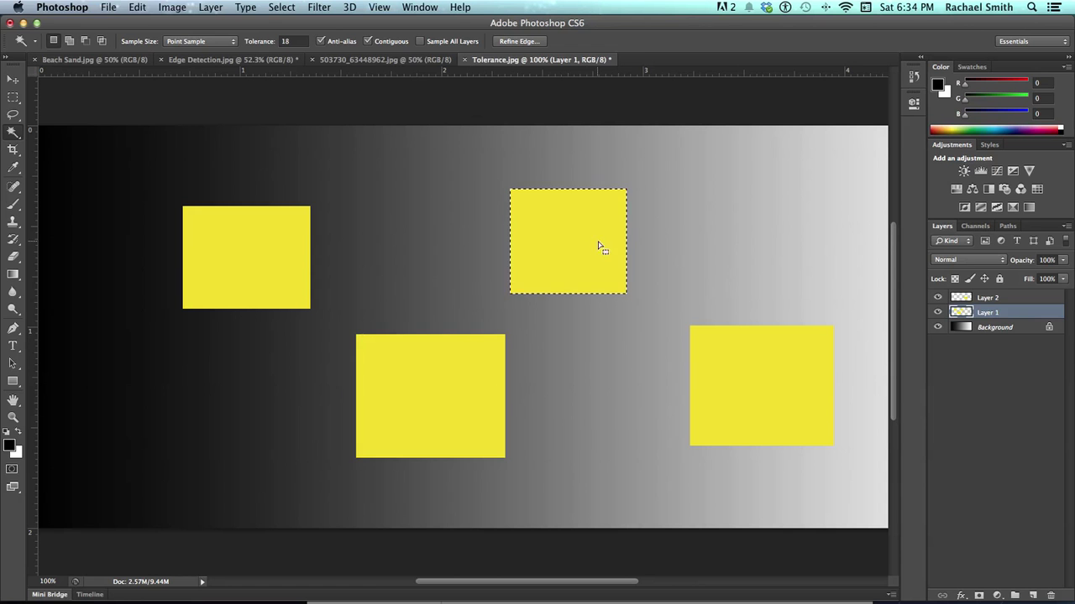
# In the orange balloon image, set the Magic Wand tolerance to 76 and select the whole balloon, including its bright highlights.
pyautogui.click(391, 61)
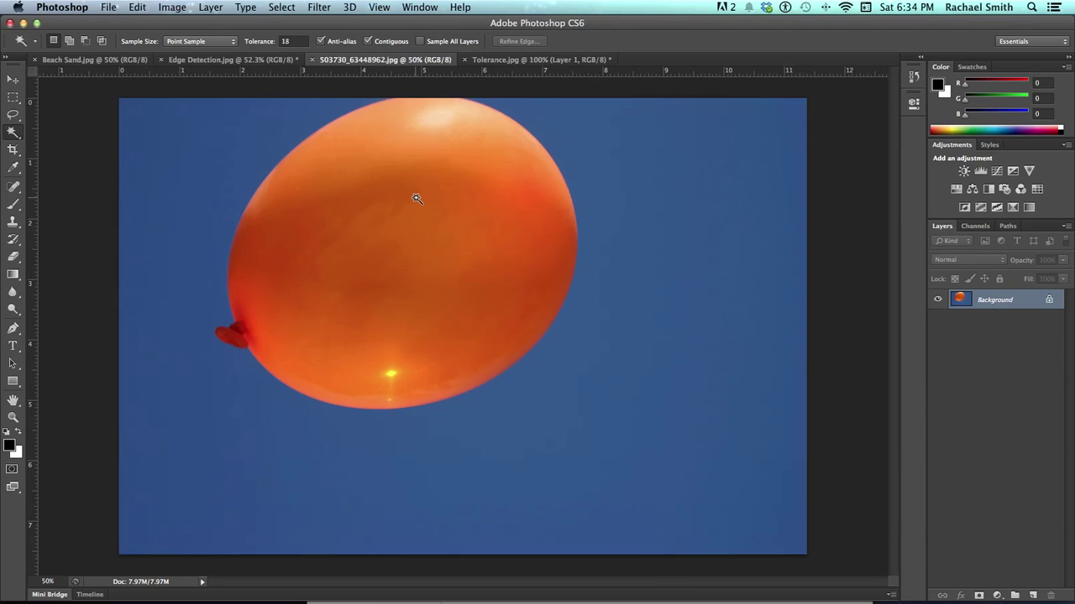
pyautogui.click(289, 41)
pyautogui.write('76')
pyautogui.press('Return')
pyautogui.click(402, 224)
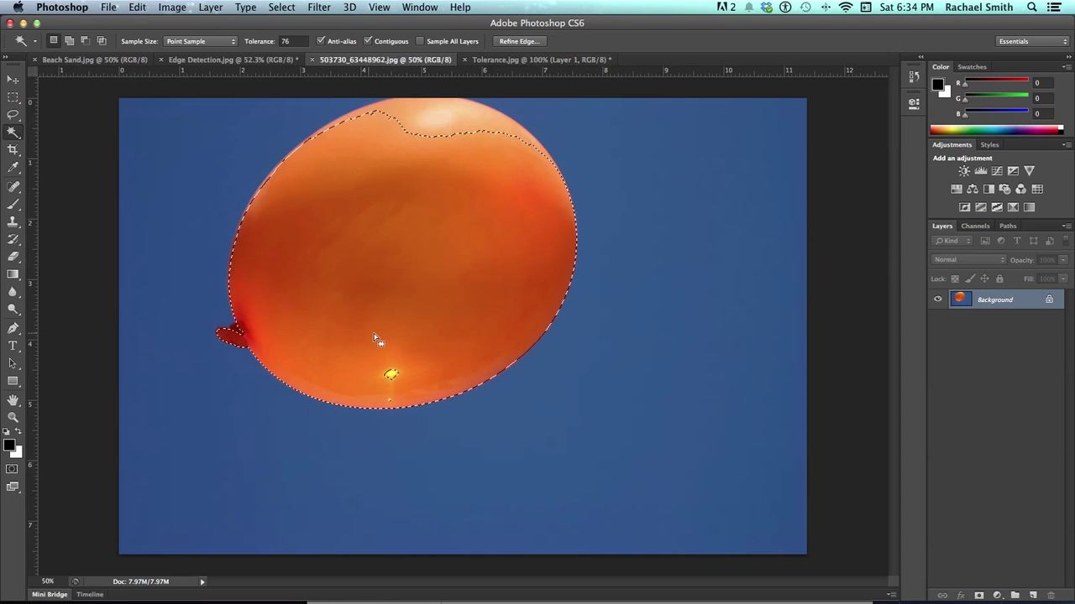
pyautogui.keyDown('shift'); pyautogui.click(391, 372); pyautogui.keyUp('shift')
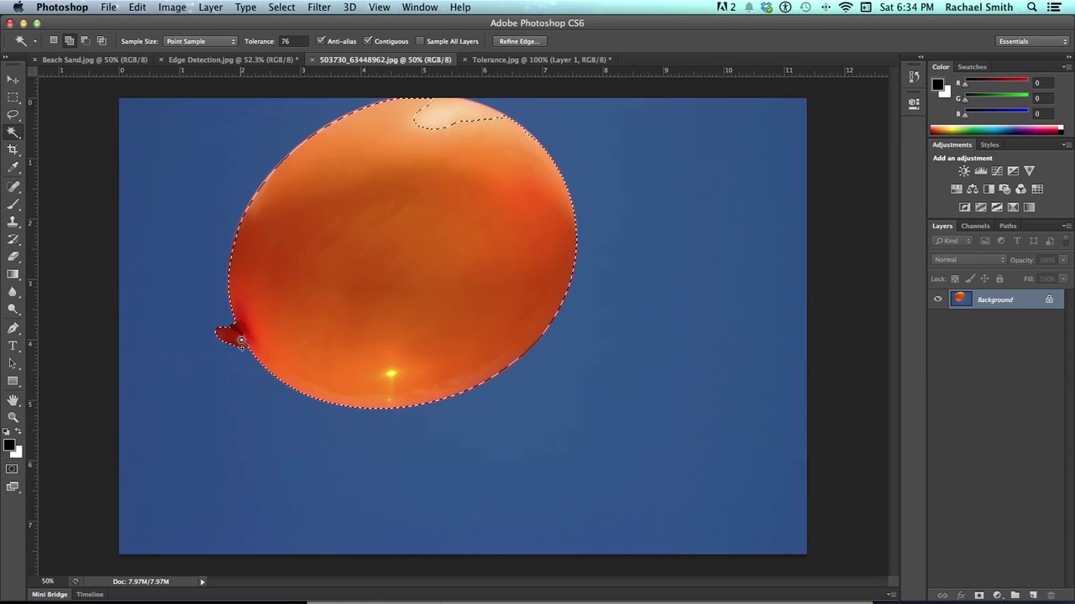
pyautogui.keyDown('shift'); pyautogui.click(438, 134); pyautogui.keyUp('shift')
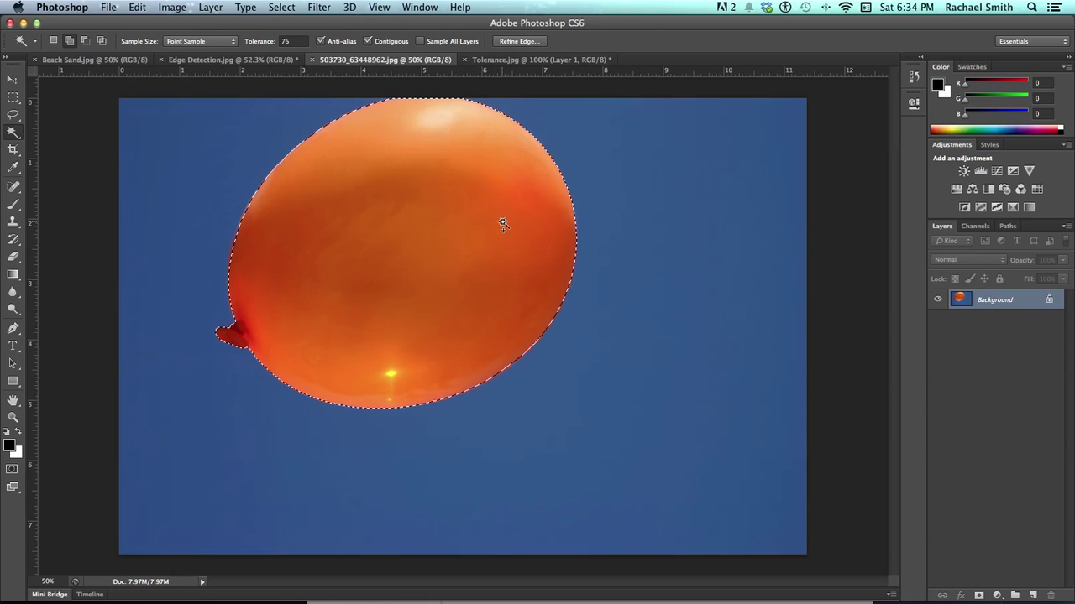
# Examine the edge of the balloon selection up close around the whole outline and the knot.
pyautogui.press('z')
pyautogui.click(541, 196)
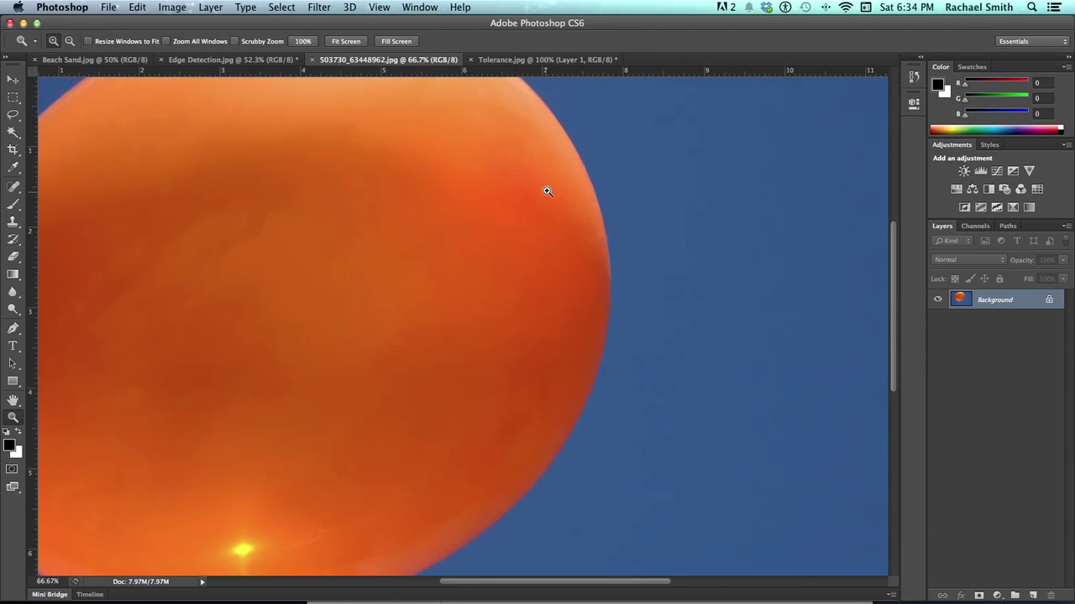
pyautogui.moveTo(574, 192); pyautogui.dragTo(518, 222)
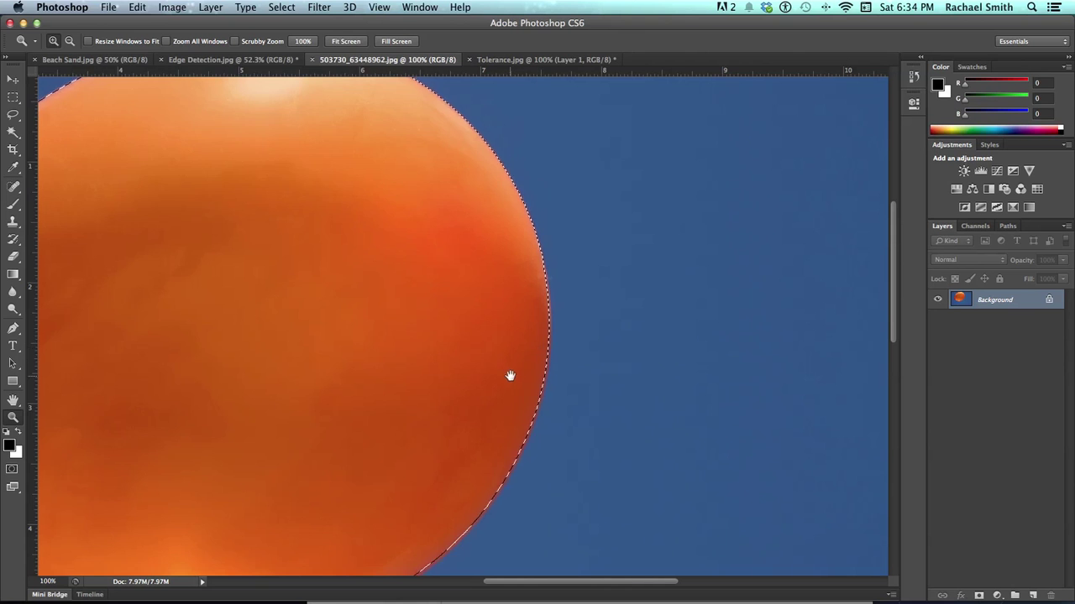
pyautogui.scroll(-5, 475, 358)
pyautogui.press('w')
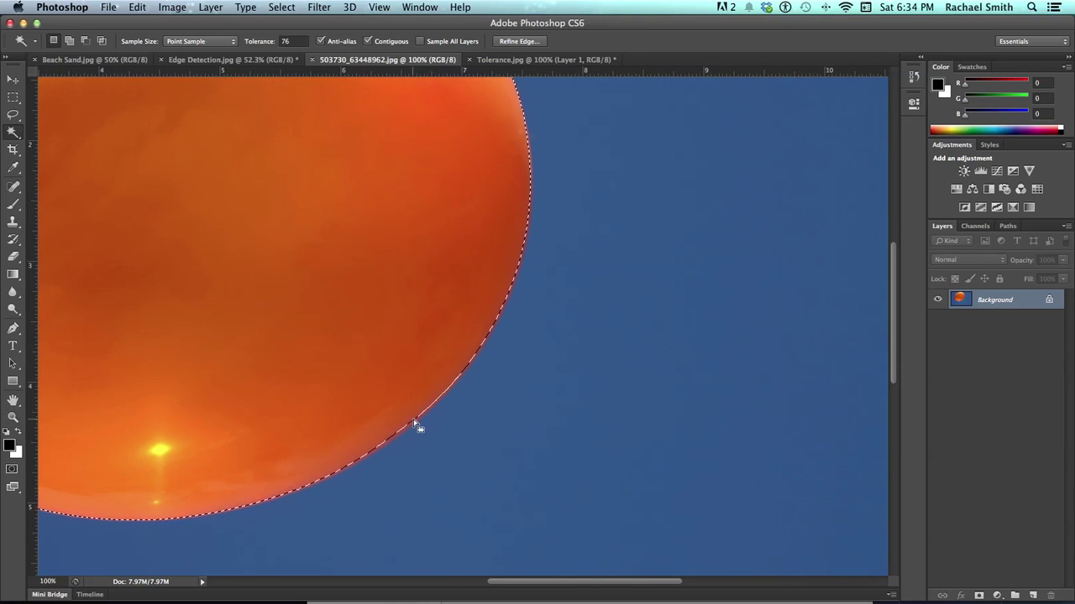
pyautogui.scroll(5, 456, 273)
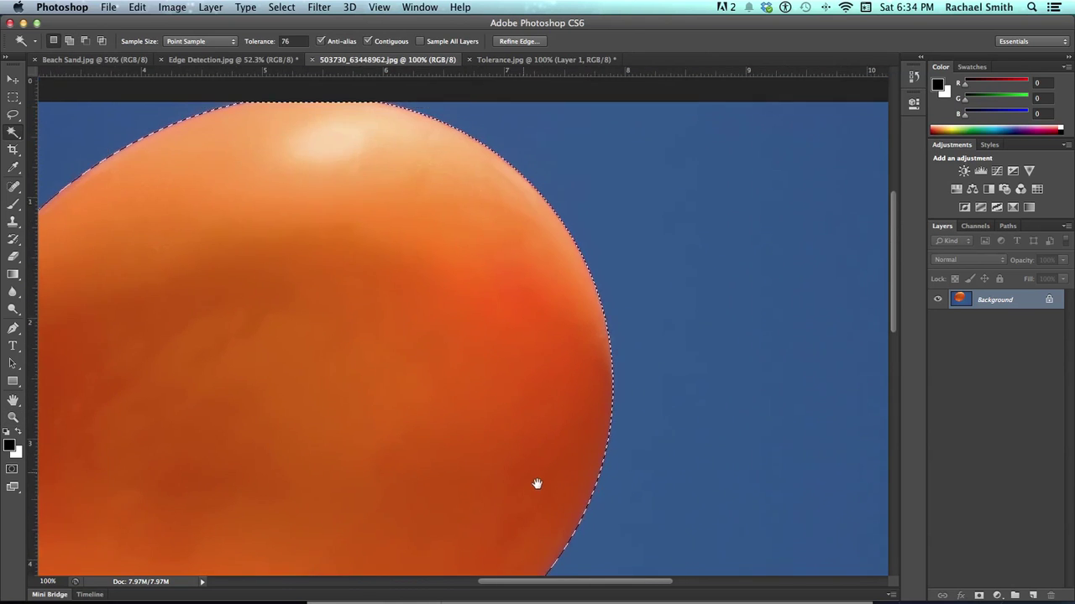
pyautogui.hscroll(-10, 537, 485)
pyautogui.moveTo(587, 422); pyautogui.dragTo(417, 434)
pyautogui.click(417, 434)
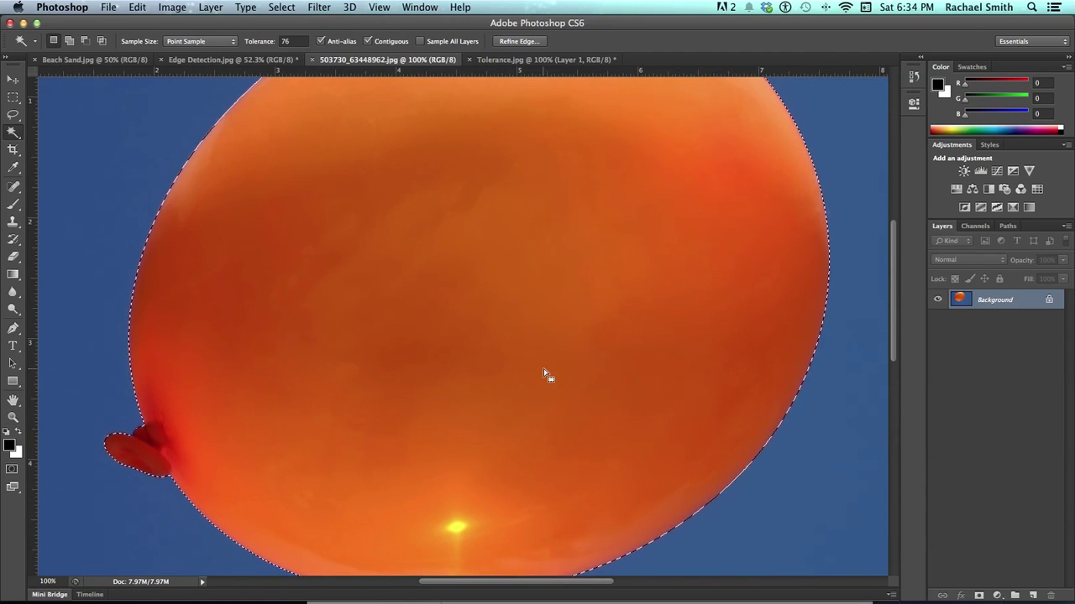
pyautogui.press('z')
pyautogui.keyDown('alt'); pyautogui.click(575, 372); pyautogui.keyUp('alt')
pyautogui.moveTo(581, 381); pyautogui.dragTo(499, 377)
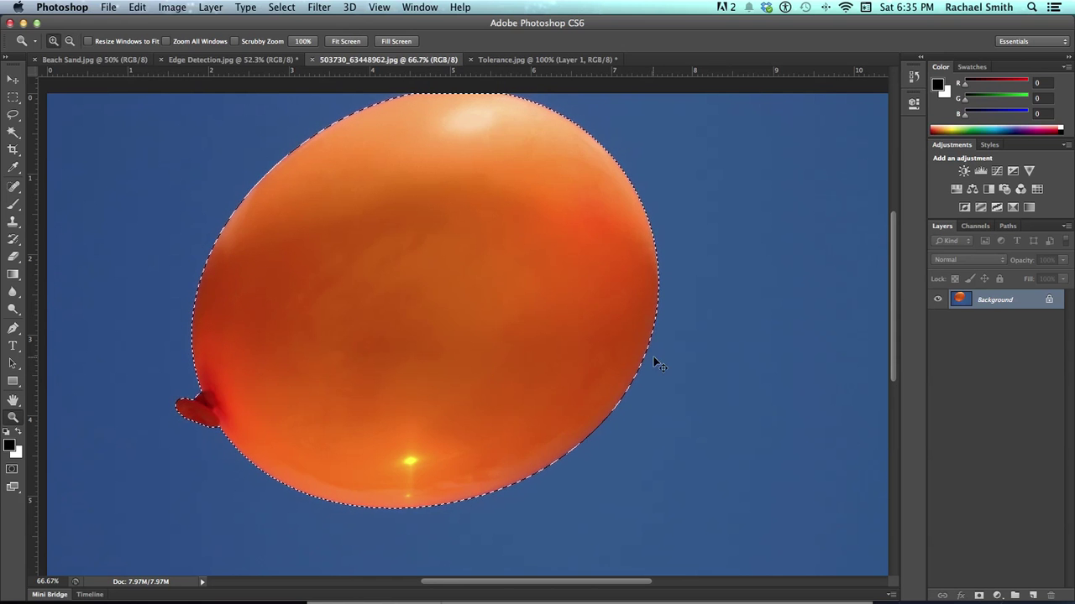
# Recolour the selected balloon with Hue/Saturation by setting Hue to +15.
pyautogui.press('super+u')
pyautogui.moveTo(500, 266)
pyautogui.mouseDown()
pyautogui.moveTo(485, 261)
pyautogui.moveTo(514, 269)
pyautogui.moveTo(502, 267)
pyautogui.mouseUp()
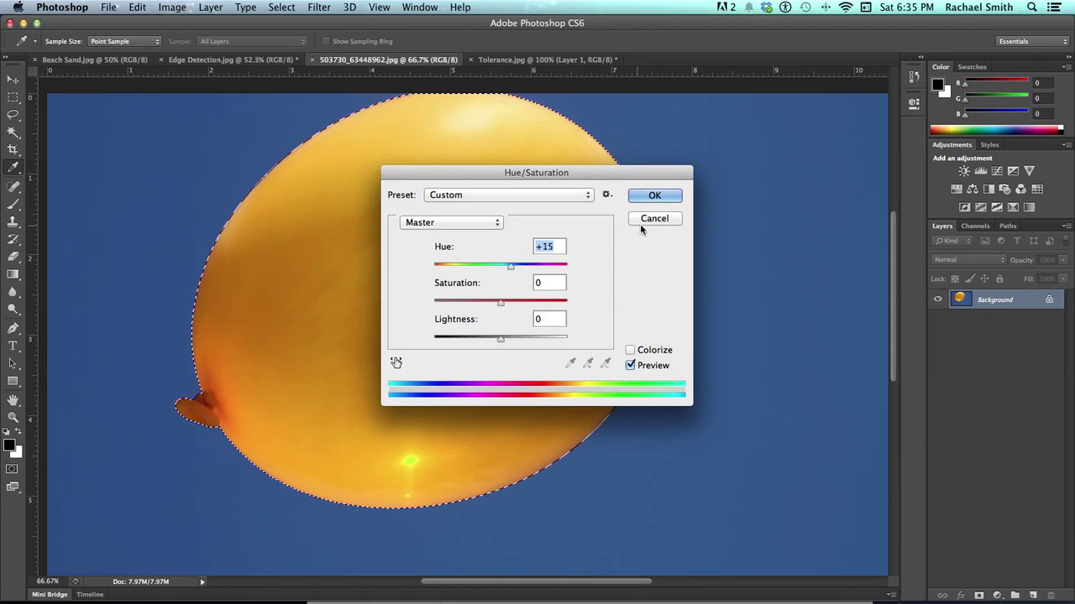
pyautogui.click(654, 218)
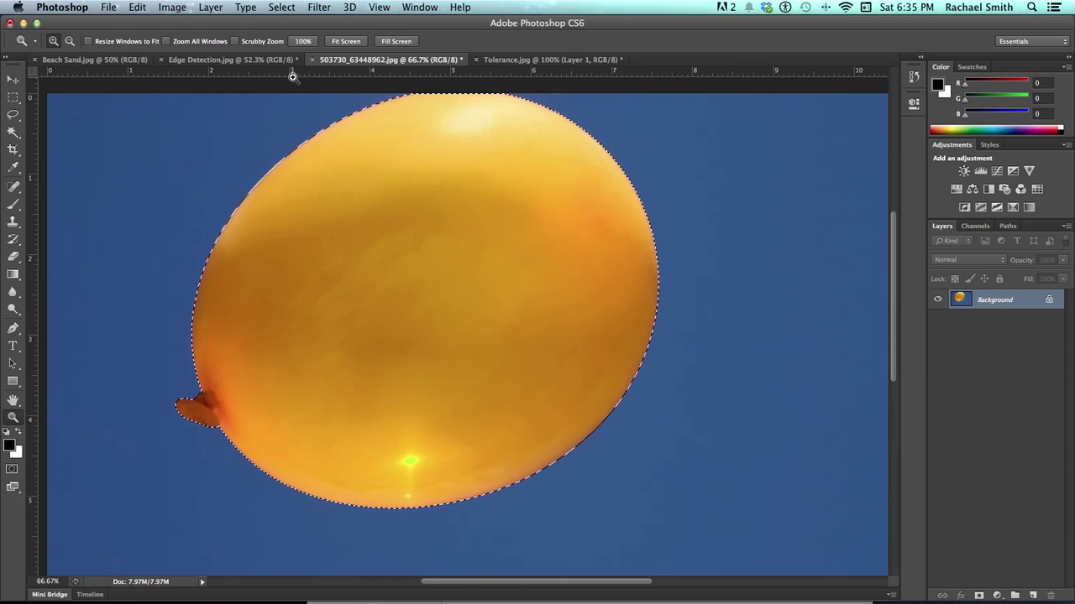
# In Edge Detection.jpg, try selecting the driftwood with the Magic Wand at tolerance 76, and clear that selection.
pyautogui.click(216, 60)
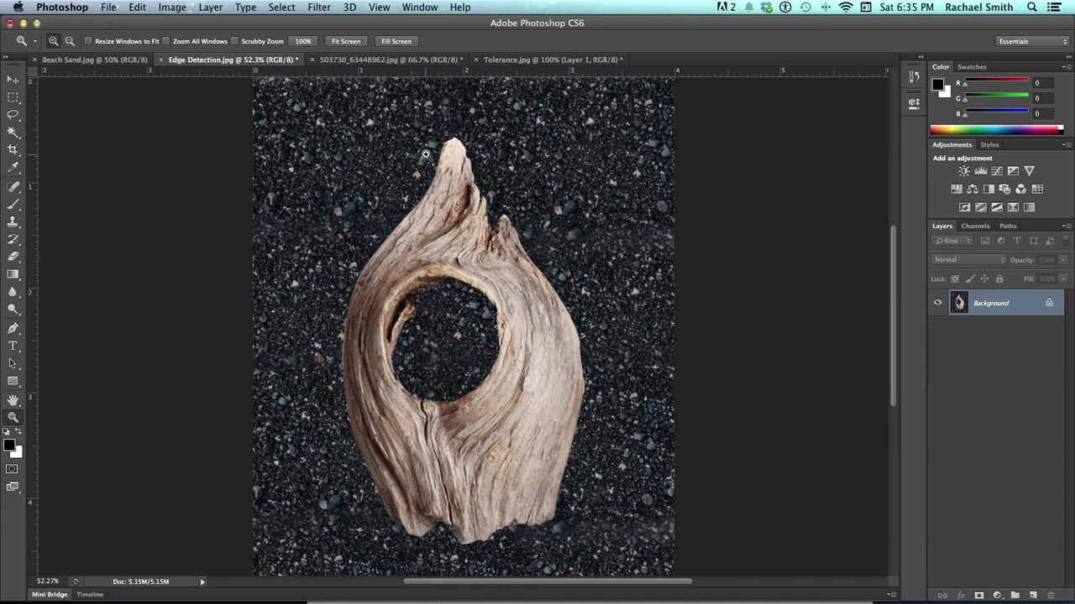
pyautogui.click(537, 368)
pyautogui.press('w')
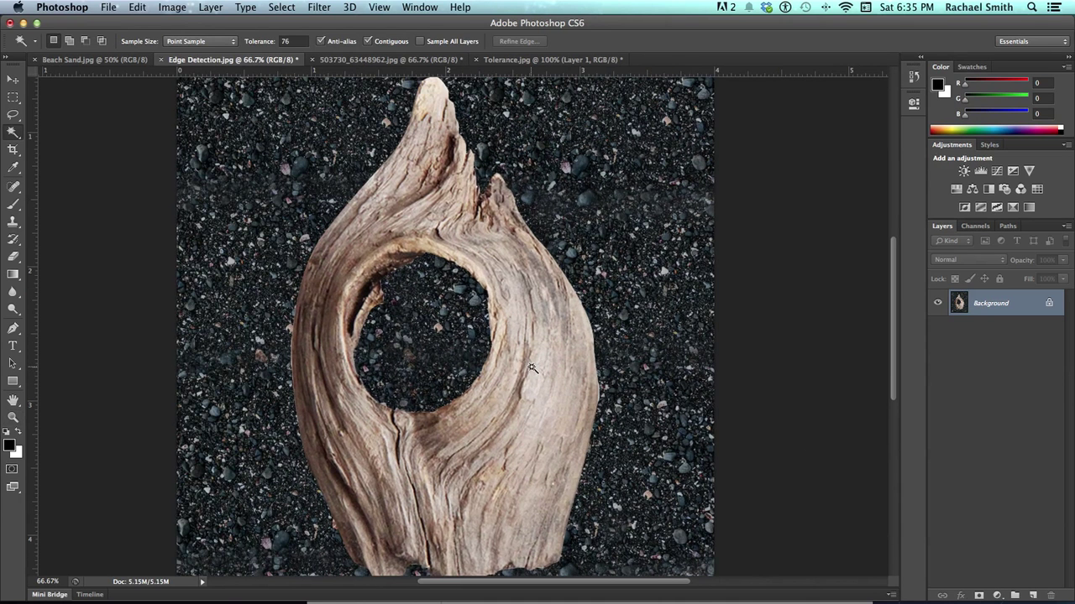
pyautogui.click(534, 369)
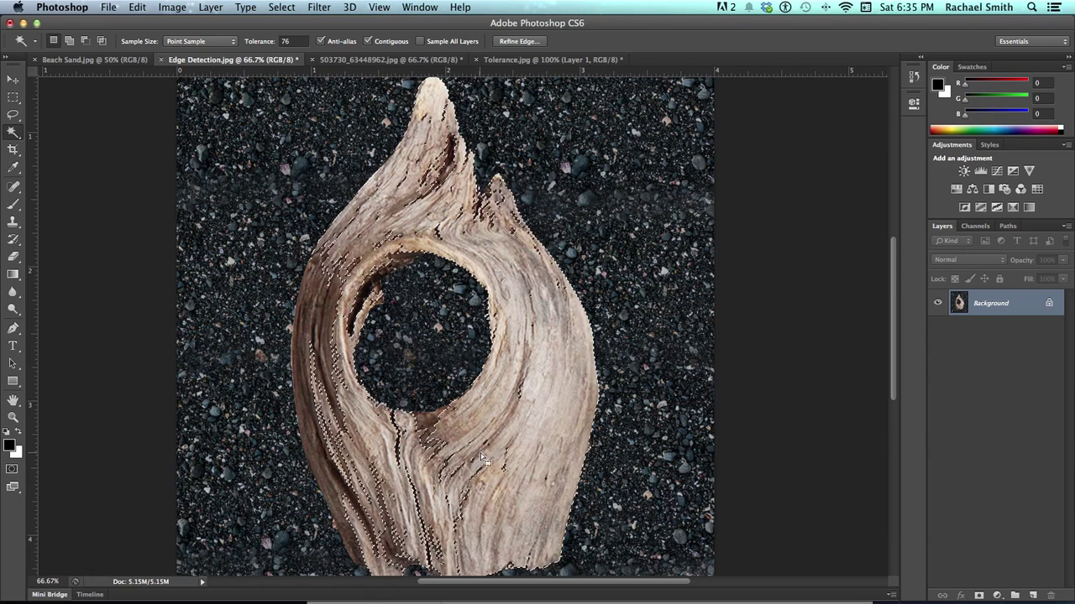
pyautogui.press('super+d')
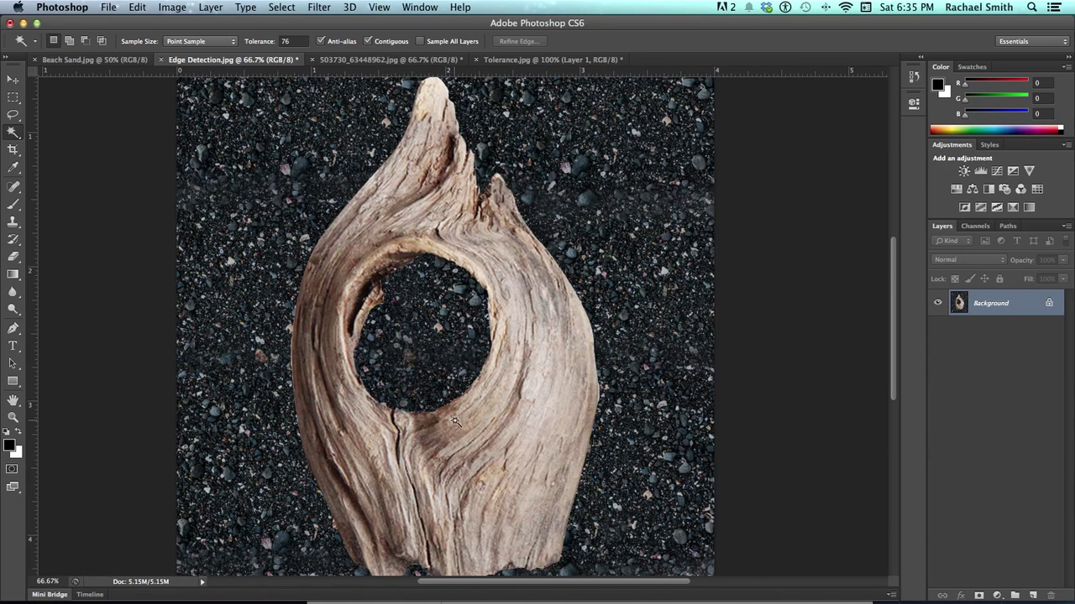
# Switch to the Quick Selection tool and set its brush size to 53 px.
pyautogui.click(12, 133)
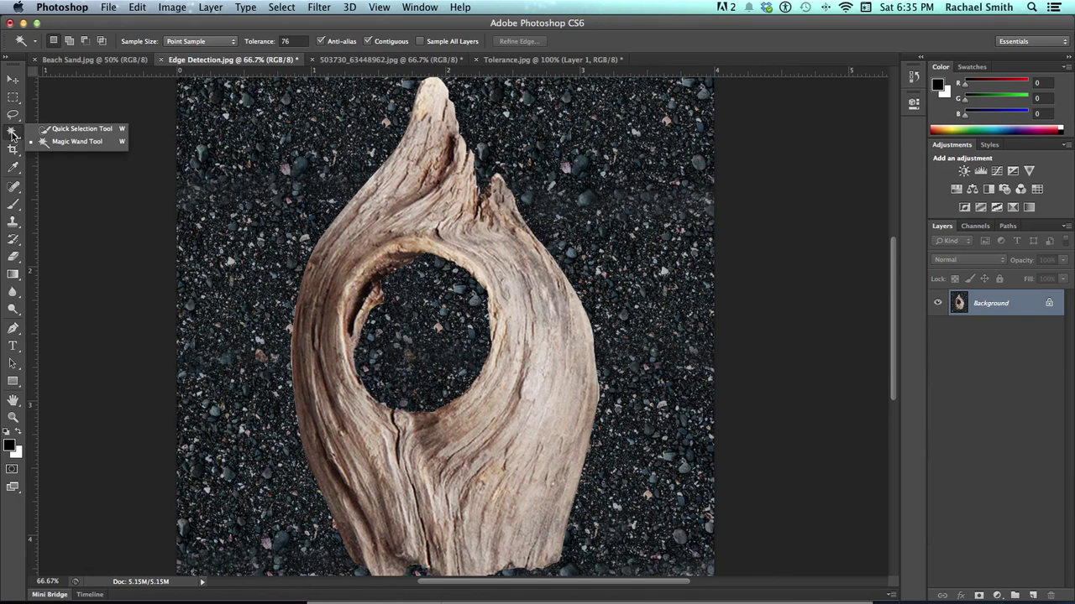
pyautogui.click(82, 129)
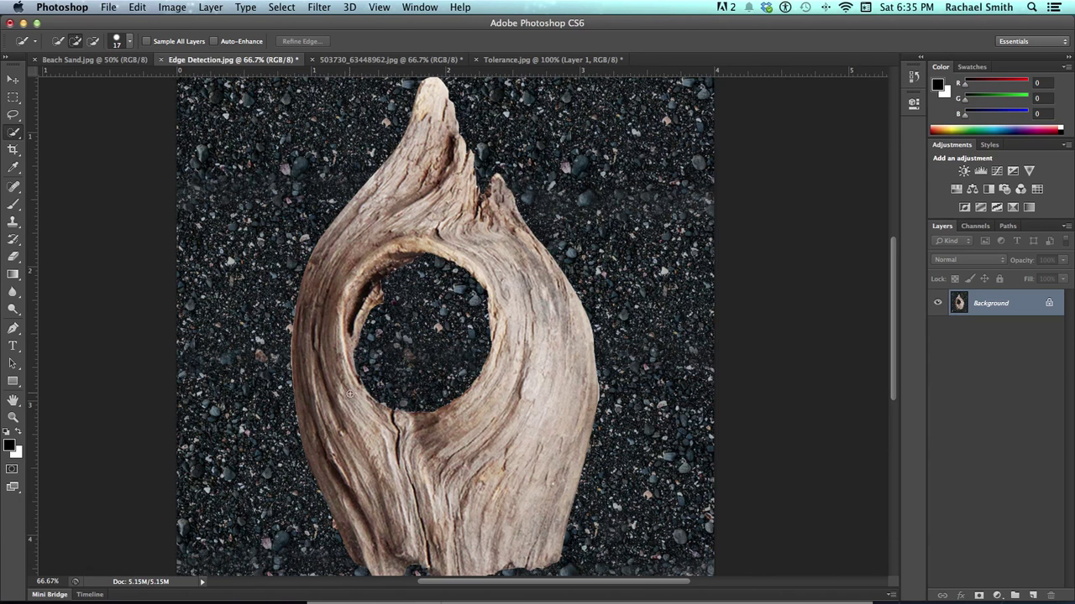
pyautogui.rightClick(362, 229)
pyautogui.click(356, 227)
pyautogui.moveTo(360, 227); pyautogui.dragTo(376, 232)
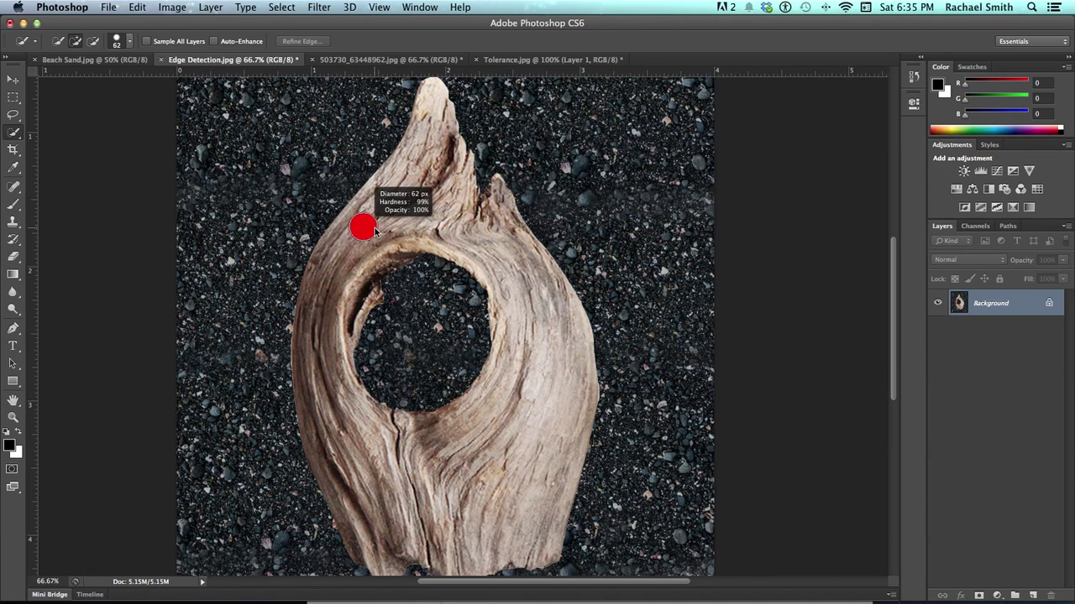
pyautogui.click(131, 44)
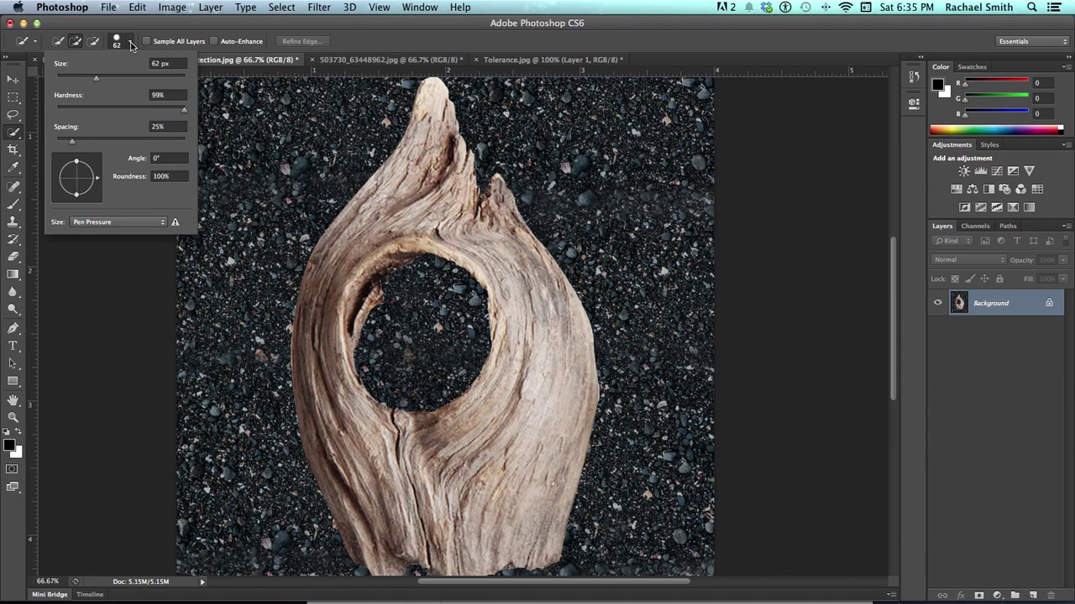
pyautogui.click(131, 44)
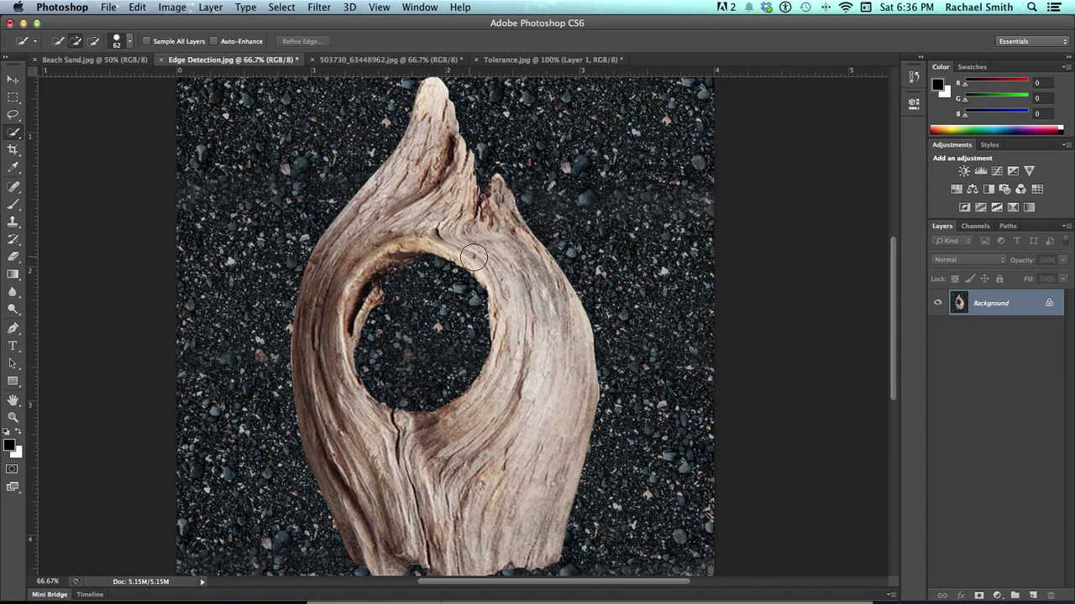
pyautogui.keyDown('ctrl'); pyautogui.keyDown('alt'); pyautogui.moveTo(515, 273); pyautogui.dragTo(522, 269); pyautogui.keyUp('alt'); pyautogui.keyUp('ctrl')
# Quick-select the whole driftwood, from its lower part around the ring to both upper tips, leaving out the central hole.
pyautogui.click(488, 469)
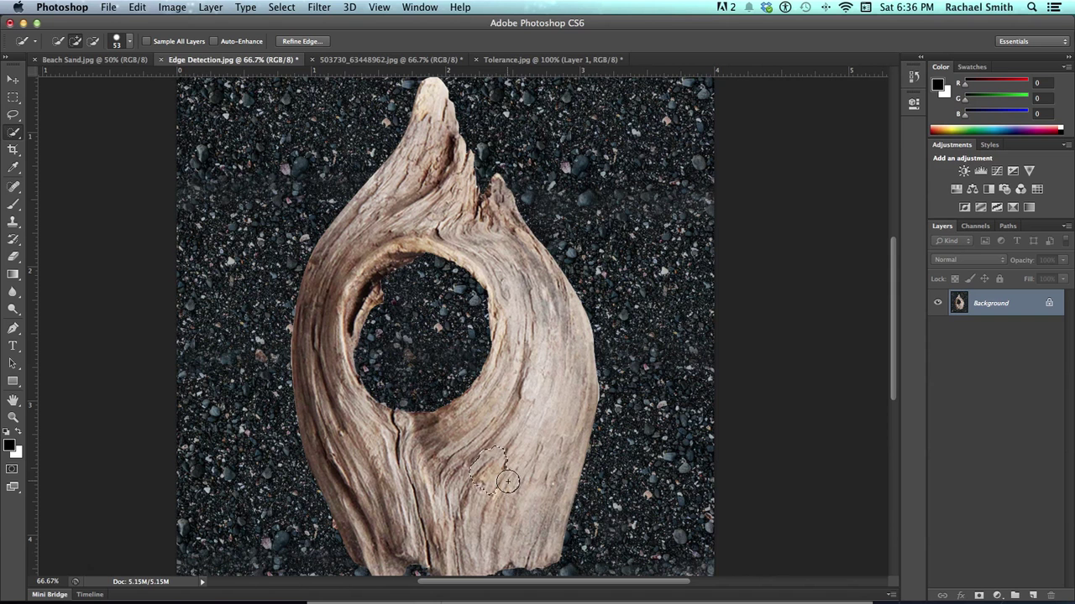
pyautogui.moveTo(523, 431)
pyautogui.mouseDown()
pyautogui.moveTo(495, 431)
pyautogui.moveTo(444, 483)
pyautogui.moveTo(436, 522)
pyautogui.moveTo(397, 465)
pyautogui.moveTo(387, 473)
pyautogui.moveTo(371, 419)
pyautogui.moveTo(366, 490)
pyautogui.moveTo(367, 472)
pyautogui.moveTo(381, 514)
pyautogui.moveTo(339, 522)
pyautogui.moveTo(330, 458)
pyautogui.mouseUp()
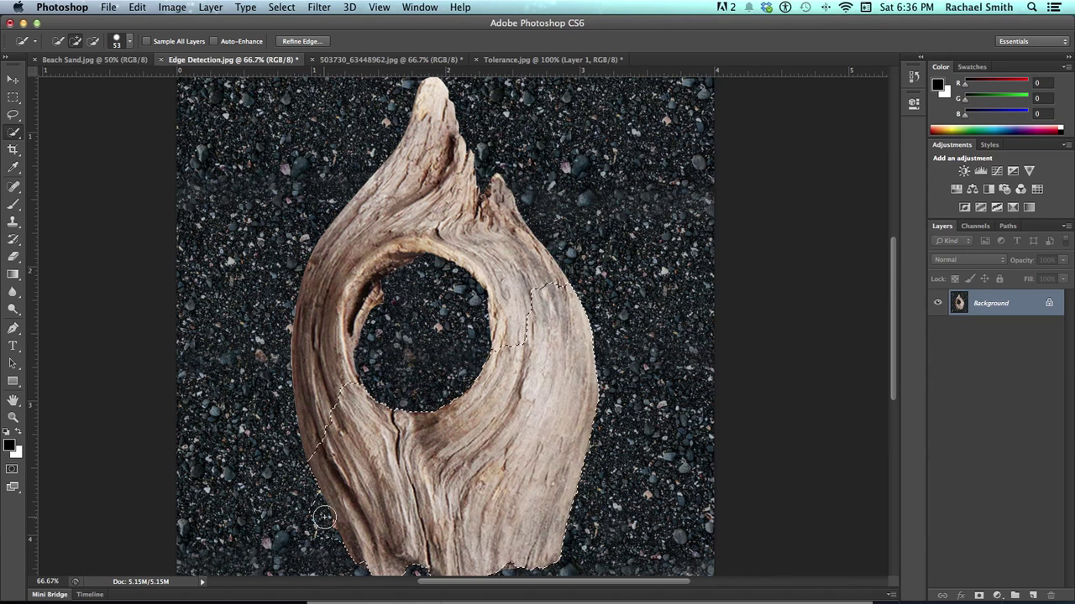
pyautogui.press('alt')
pyautogui.moveTo(328, 398)
pyautogui.mouseDown()
pyautogui.moveTo(331, 287)
pyautogui.moveTo(321, 361)
pyautogui.moveTo(359, 300)
pyautogui.moveTo(348, 318)
pyautogui.moveTo(351, 259)
pyautogui.moveTo(386, 223)
pyautogui.moveTo(418, 207)
pyautogui.moveTo(486, 254)
pyautogui.mouseUp()
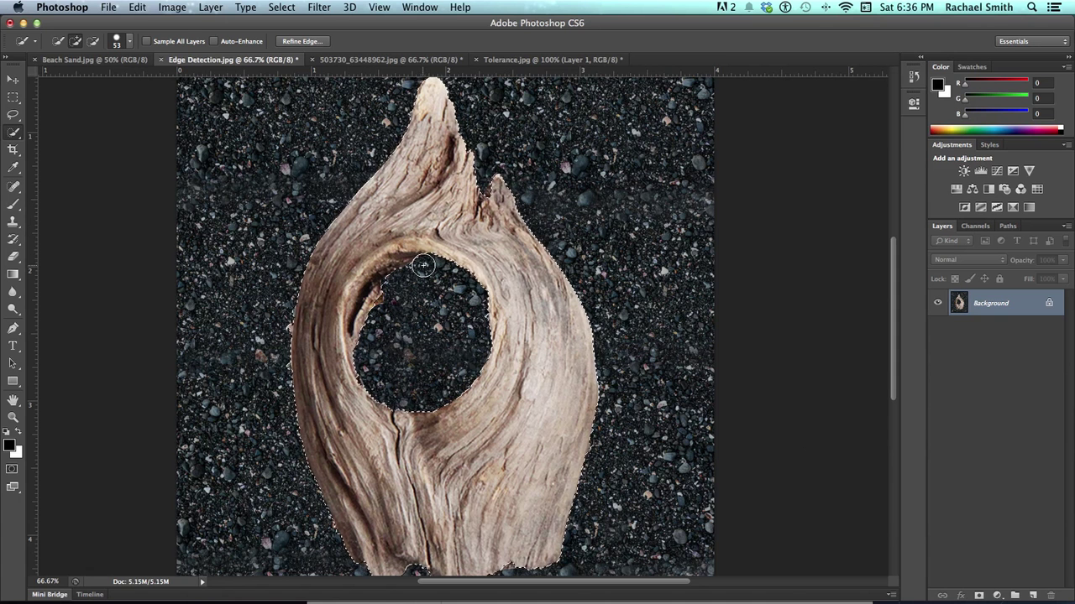
# Reduce the brush to 18 px and add the missed wood in the notch between the driftwood's two upper tips to the selection.
pyautogui.press('z')
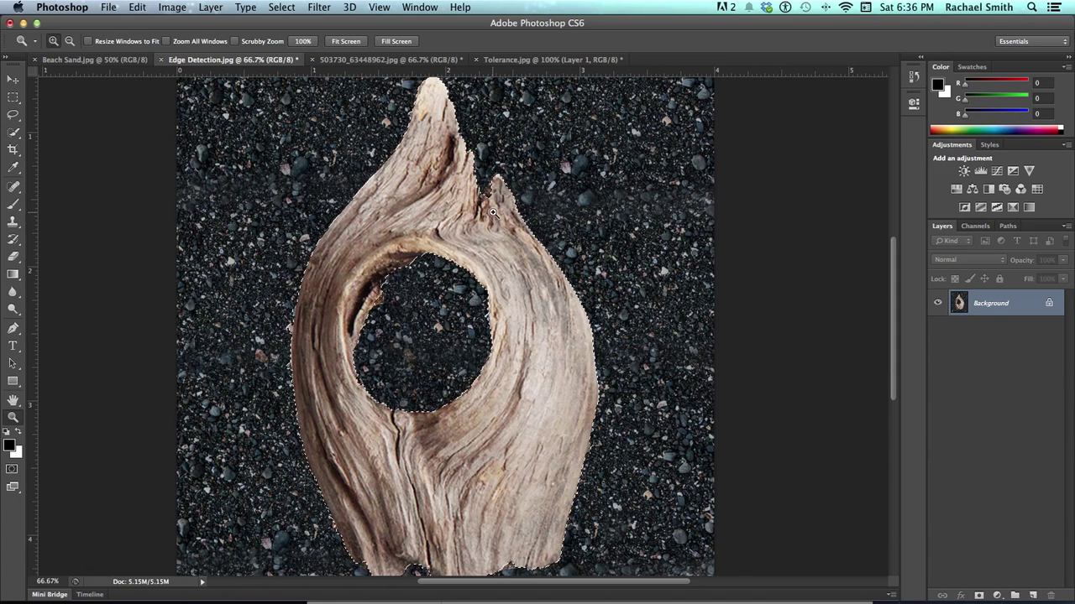
pyautogui.click(493, 213)
pyautogui.click(493, 212)
pyautogui.click(474, 277)
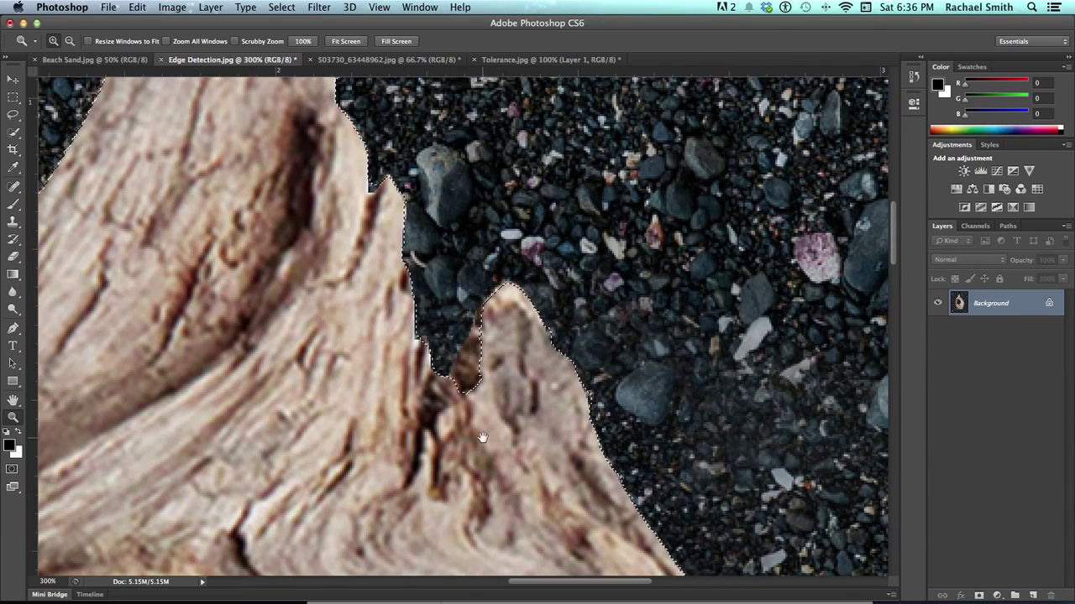
pyautogui.press('w')
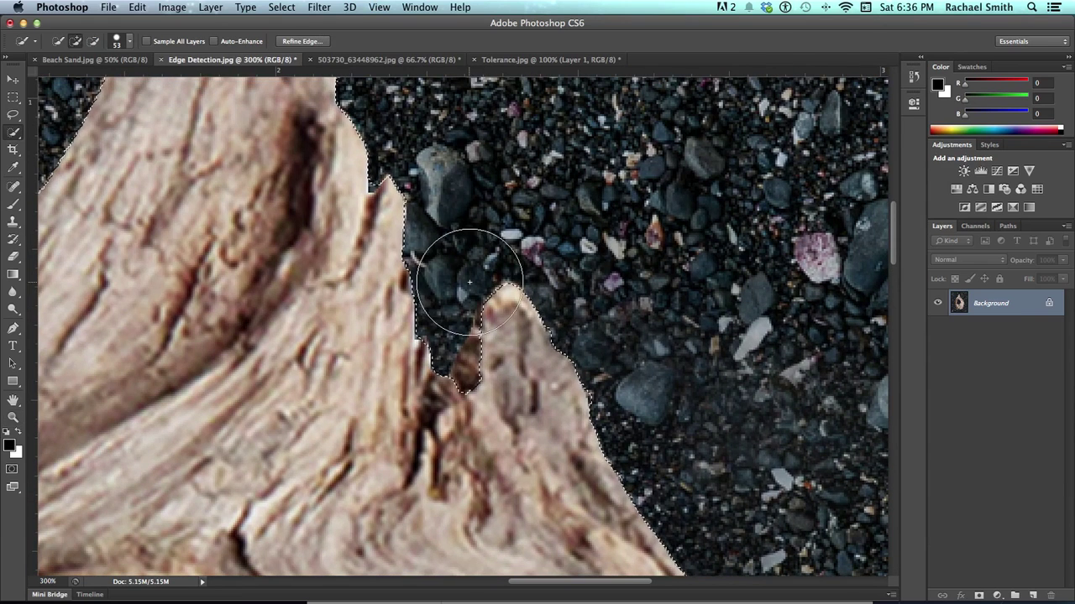
pyautogui.click(475, 254)
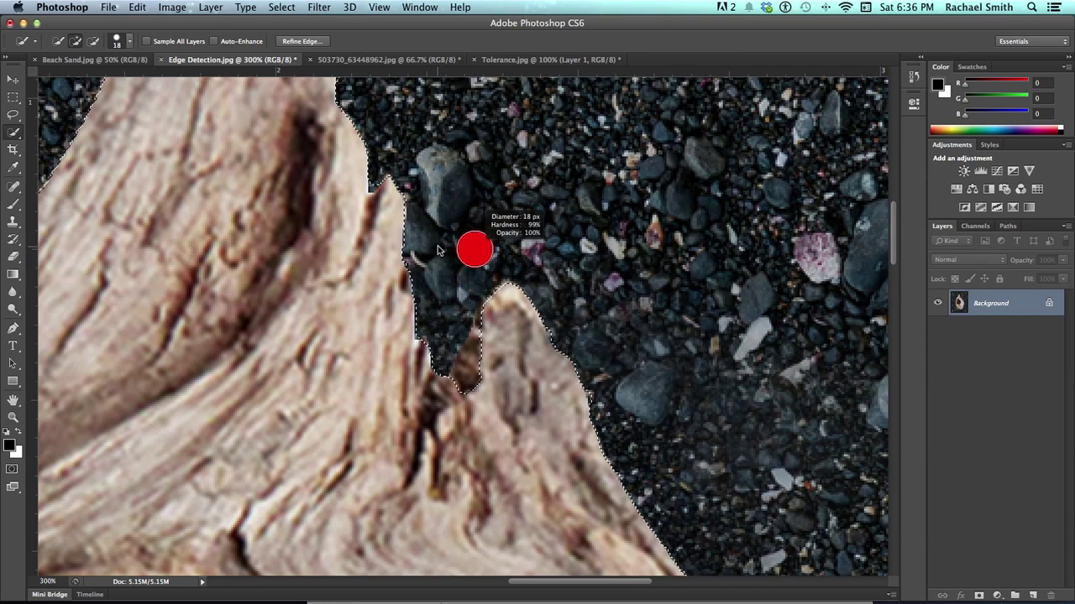
pyautogui.moveTo(444, 383)
pyautogui.mouseDown()
pyautogui.moveTo(441, 365)
pyautogui.moveTo(477, 367)
pyautogui.moveTo(447, 276)
pyautogui.mouseUp()
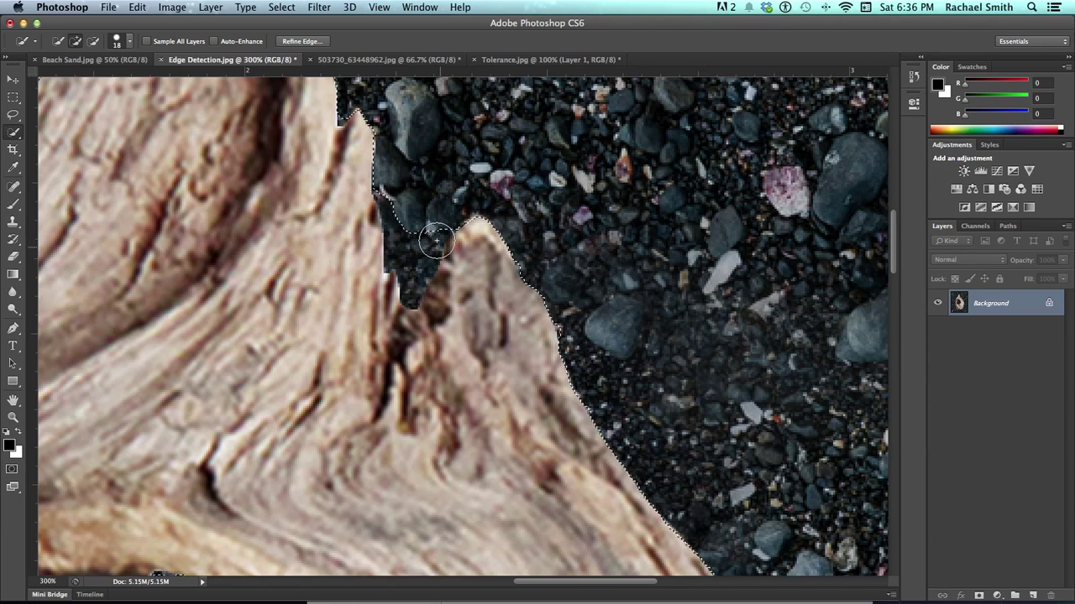
# Reduce the brush to 5 px and subtract the pebbles in the notch between the two upper tips from the selection.
pyautogui.moveTo(412, 246); pyautogui.dragTo(403, 246)
pyautogui.moveTo(437, 225); pyautogui.dragTo(405, 221)
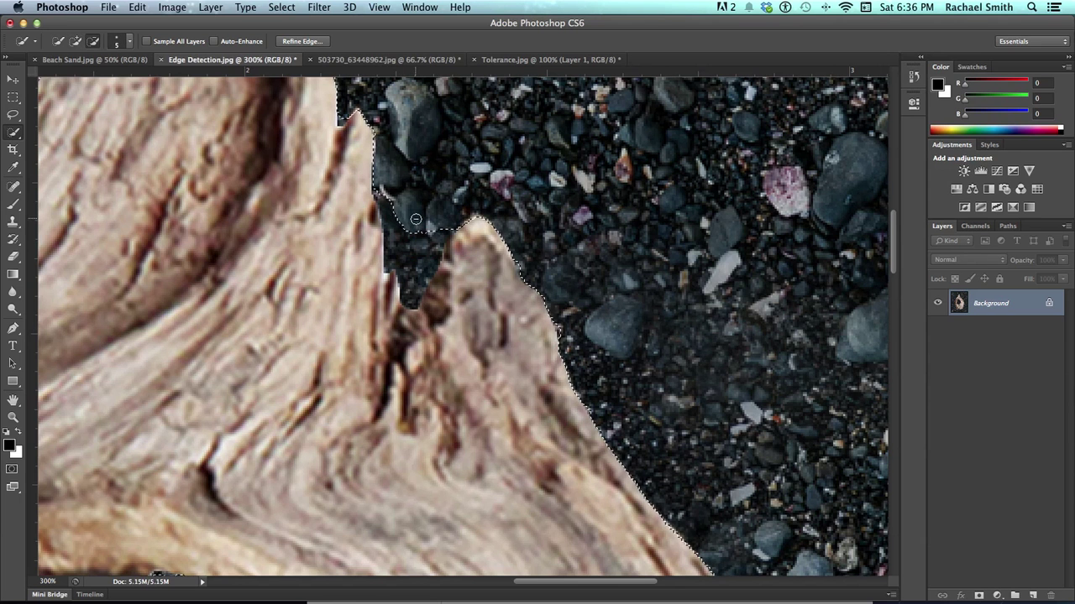
pyautogui.moveTo(429, 255); pyautogui.dragTo(443, 291)
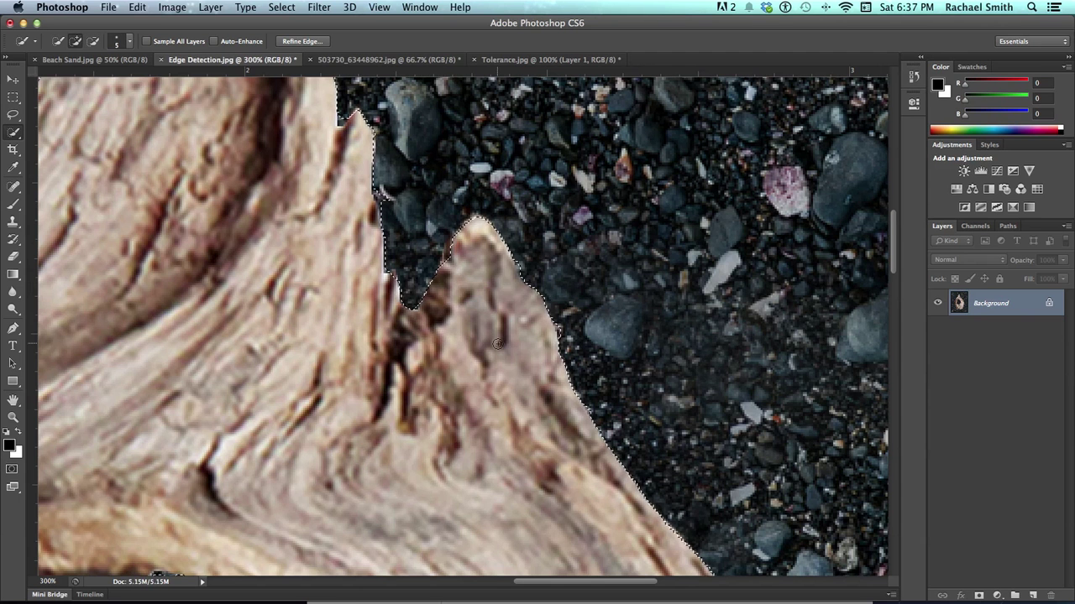
pyautogui.scroll(5, 497, 344)
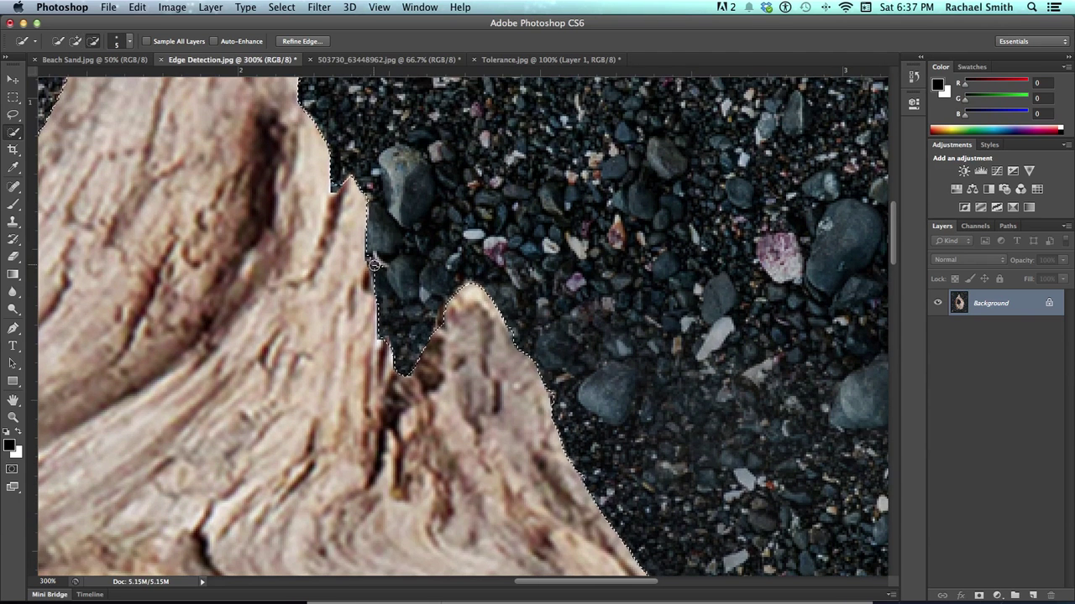
# Add the missed bits of wood along the driftwood's bottom edge to the selection.
pyautogui.scroll(-10, 516, 473)
pyautogui.scroll(-10, 563, 507)
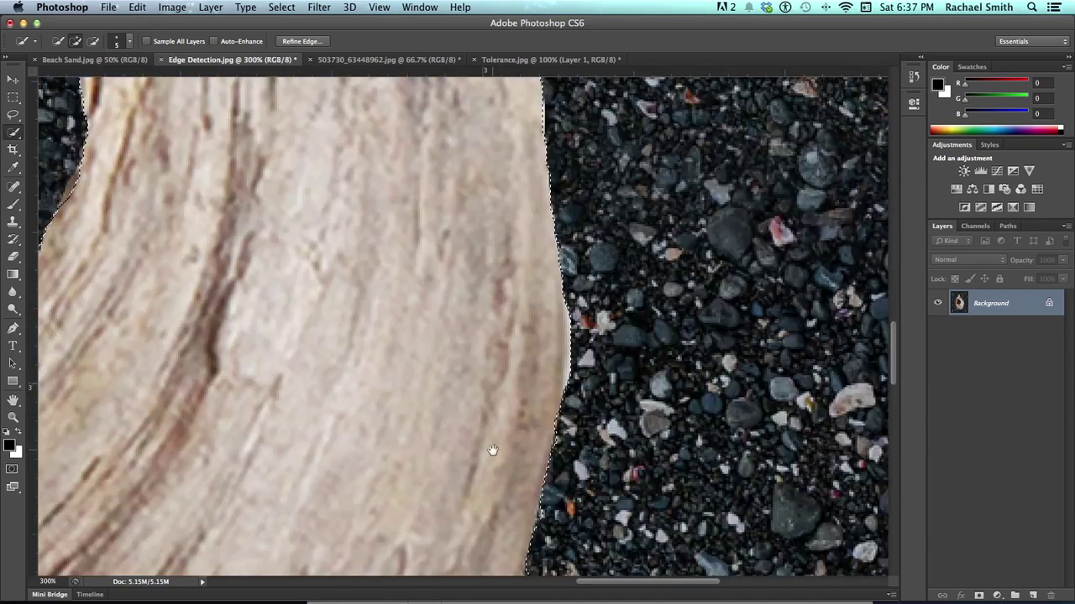
pyautogui.scroll(-10, 493, 451)
pyautogui.hscroll(-5, 439, 350)
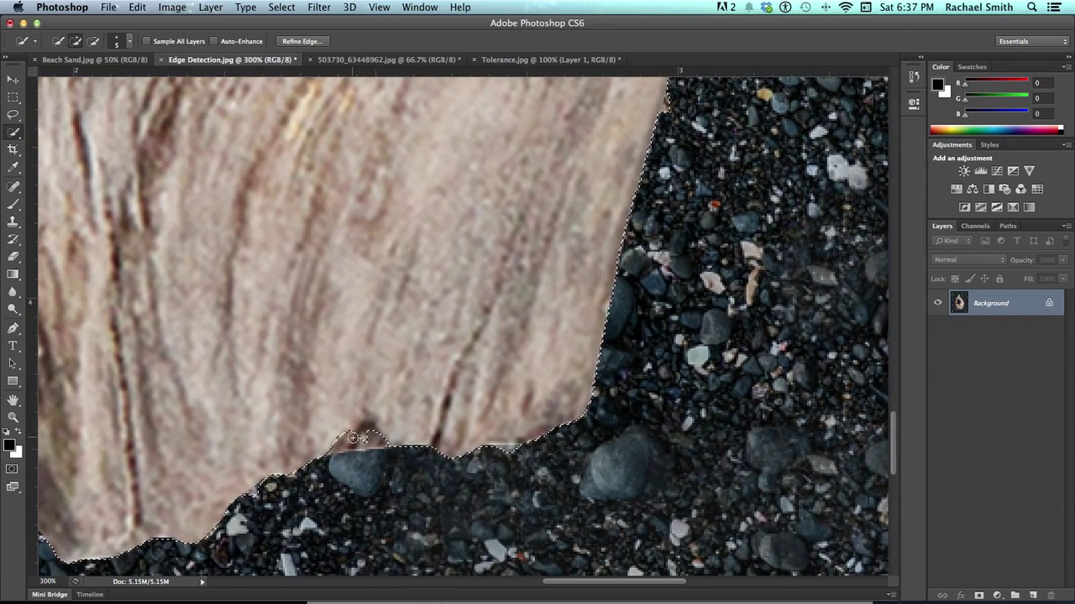
pyautogui.hscroll(-10, 504, 394)
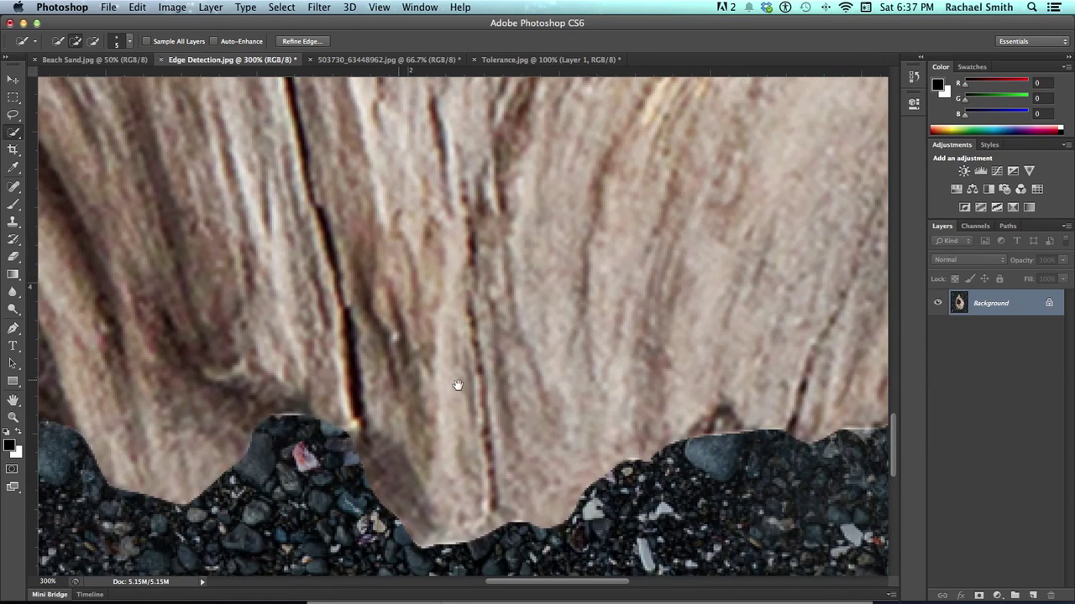
pyautogui.hscroll(-5, 457, 386)
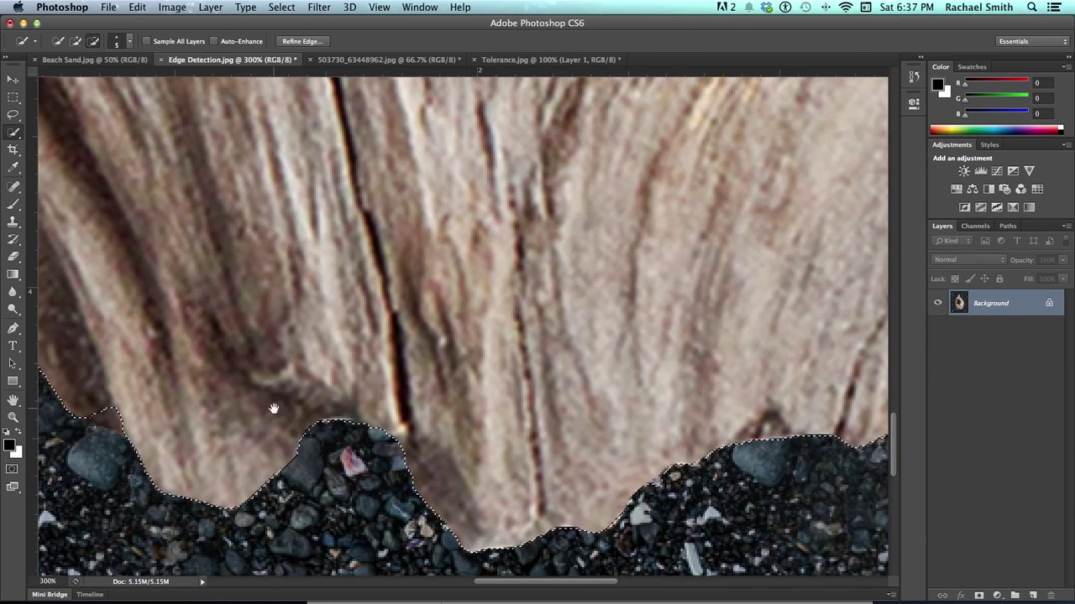
pyautogui.hscroll(-12, 273, 409)
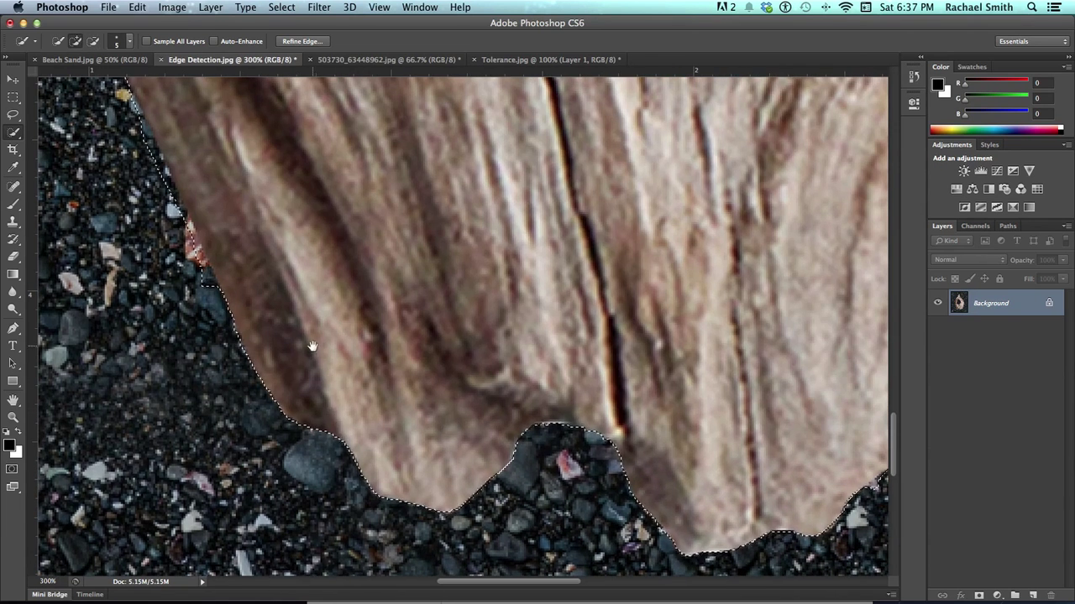
# Subtract the pebbles and shell fragments caught along the driftwood's left outer edge from the selection.
pyautogui.scroll(5, 312, 346)
pyautogui.hscroll(-2, 312, 346)
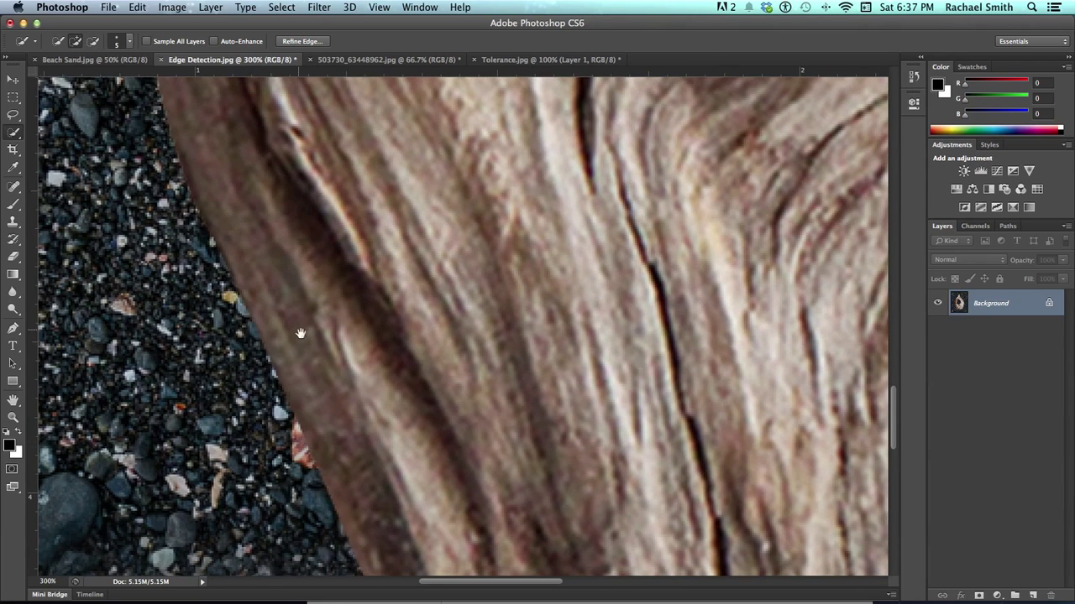
pyautogui.moveTo(300, 331); pyautogui.dragTo(455, 504)
pyautogui.press('alt')
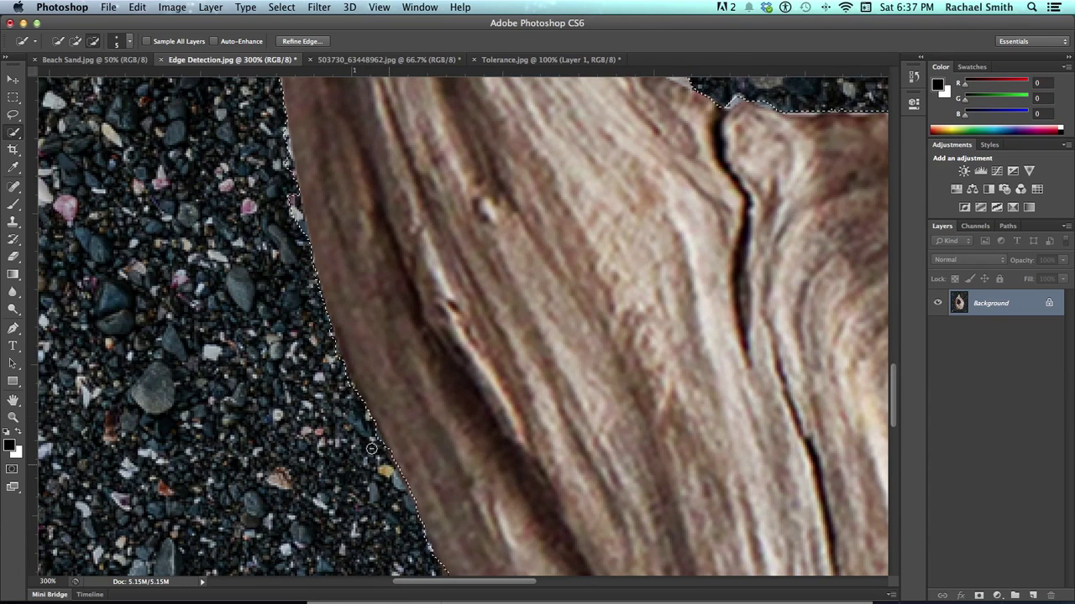
pyautogui.scroll(5, 384, 391)
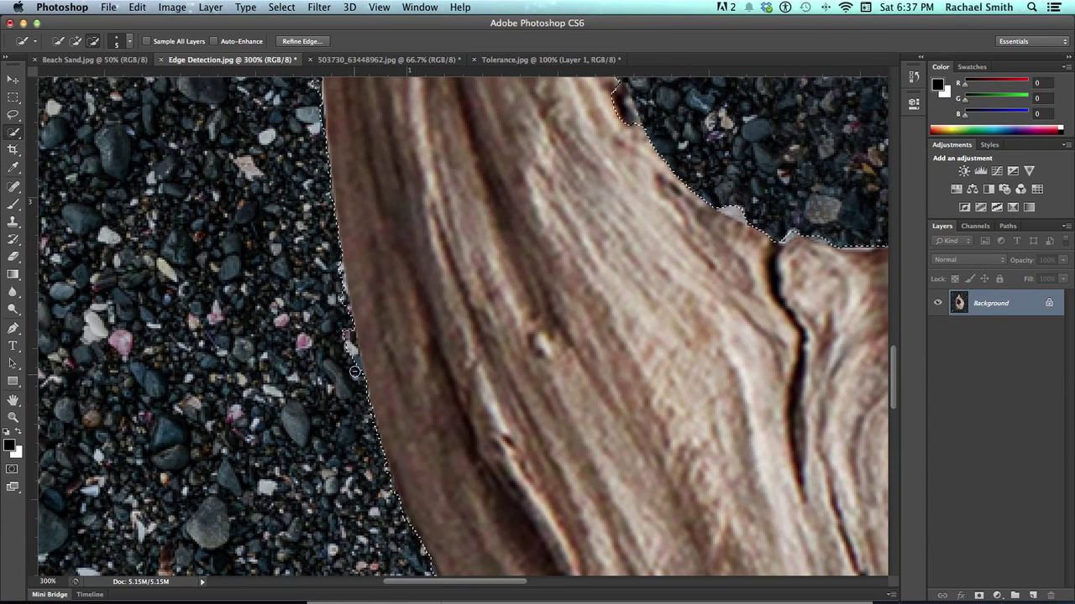
pyautogui.scroll(8, 336, 256)
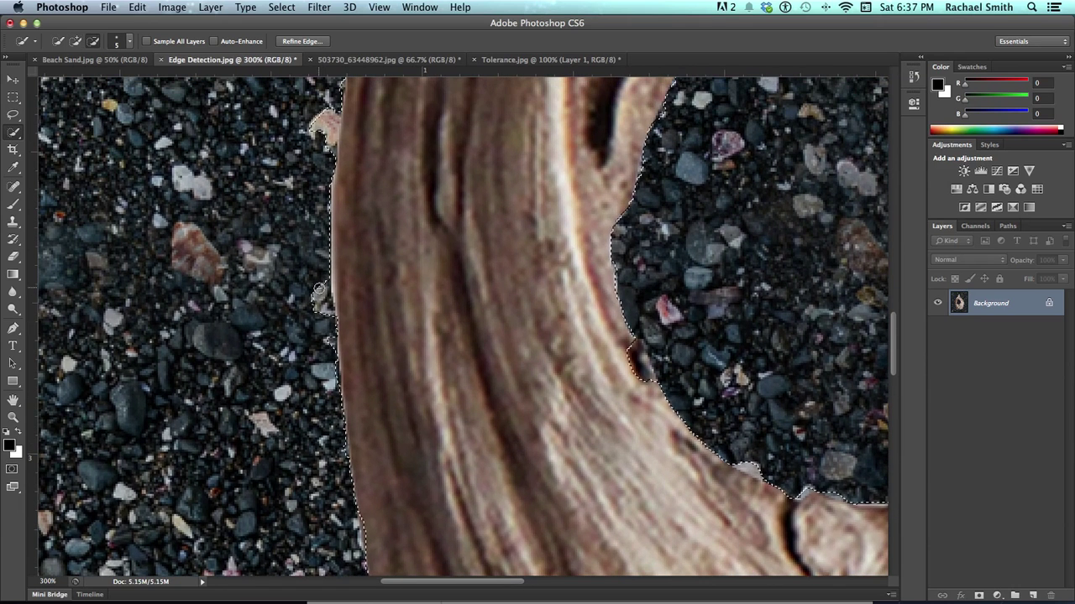
pyautogui.moveTo(319, 288)
pyautogui.mouseDown()
pyautogui.moveTo(319, 277)
pyautogui.moveTo(320, 344)
pyautogui.mouseUp()
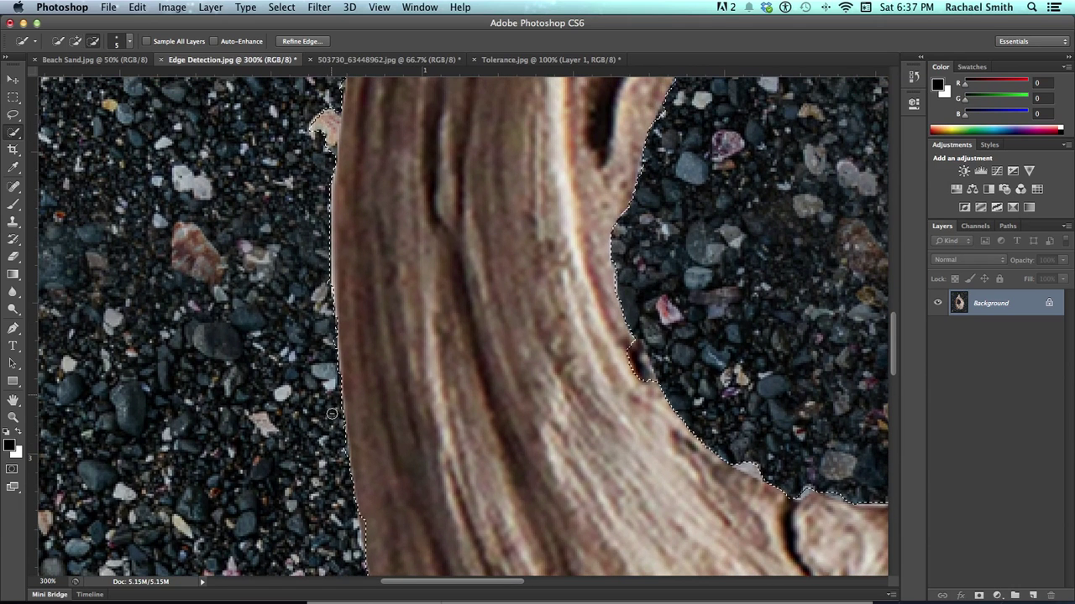
pyautogui.scroll(6, 330, 386)
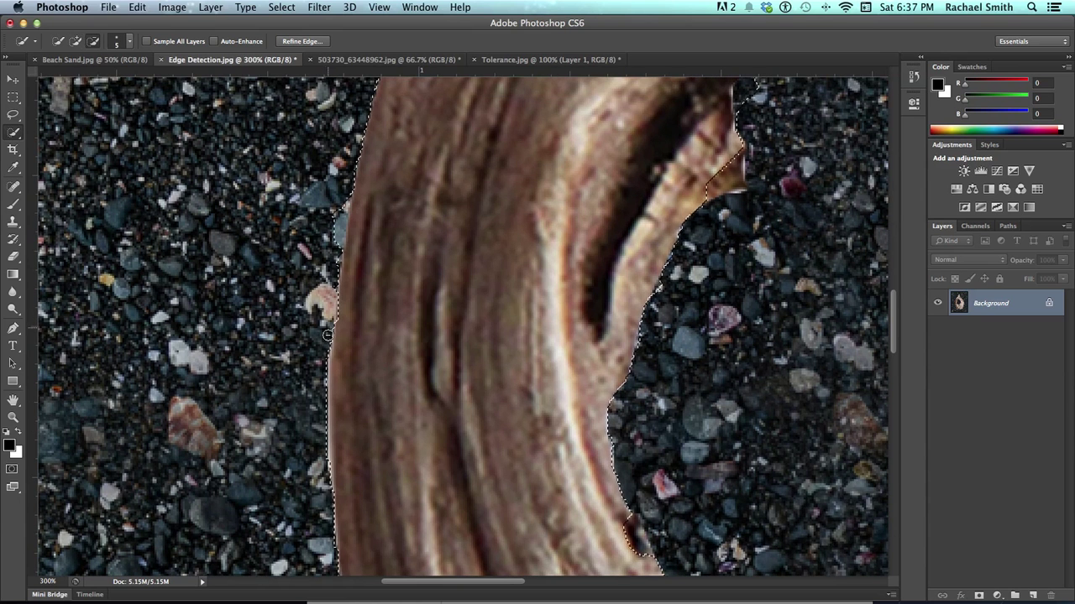
# Add the missed splinter tip on the hole's inner edge to the selection and subtract the pebbles caught along the hole's upper-left edge.
pyautogui.scroll(5, 407, 288)
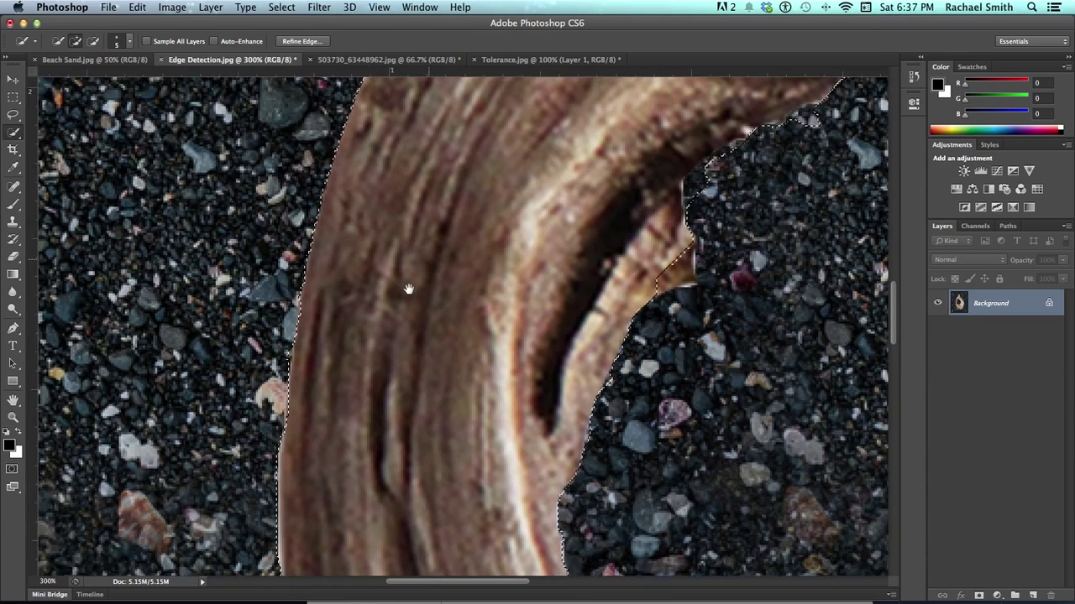
pyautogui.scroll(1, 407, 288)
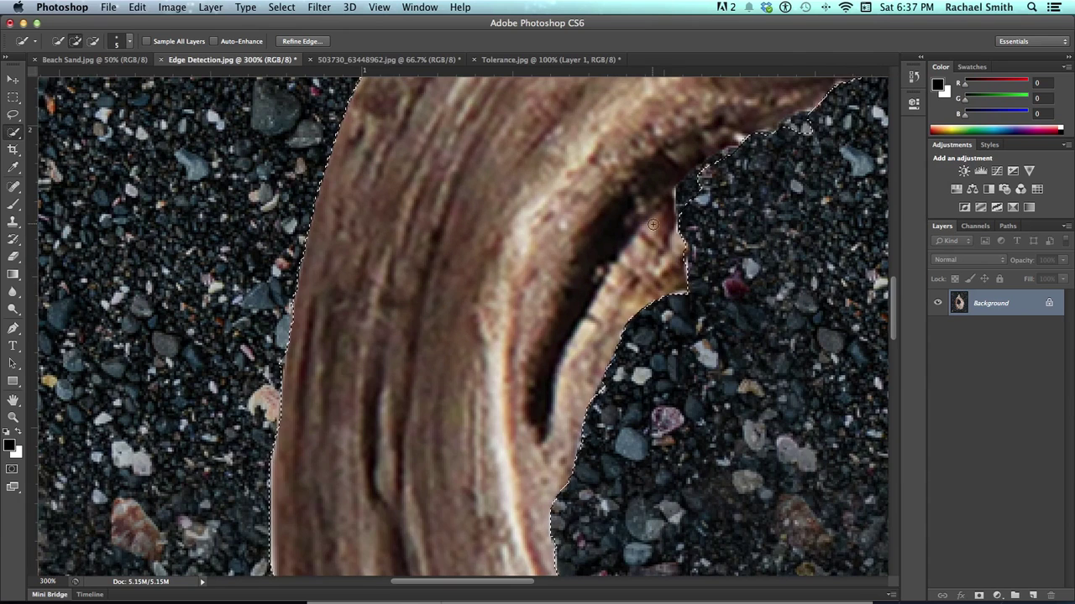
pyautogui.scroll(4, 653, 225)
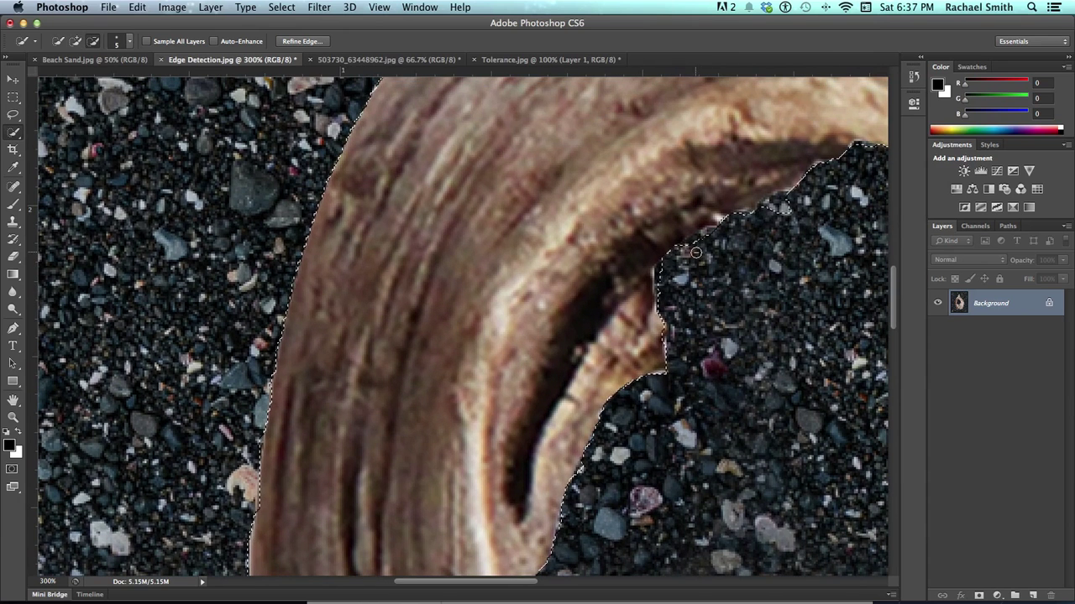
pyautogui.scroll(6, 468, 246)
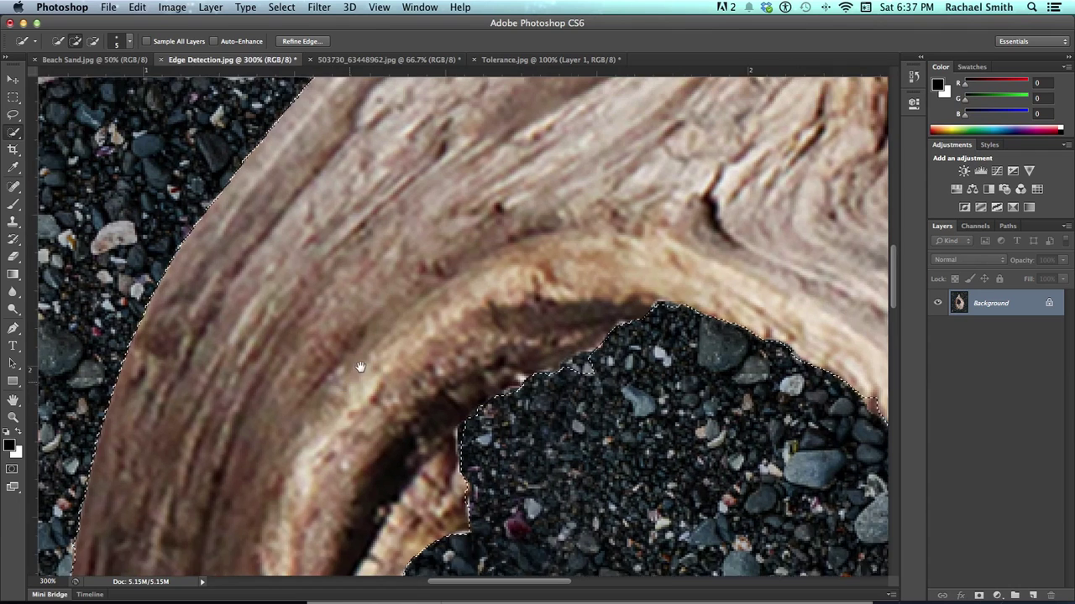
pyautogui.moveTo(359, 367); pyautogui.dragTo(353, 375)
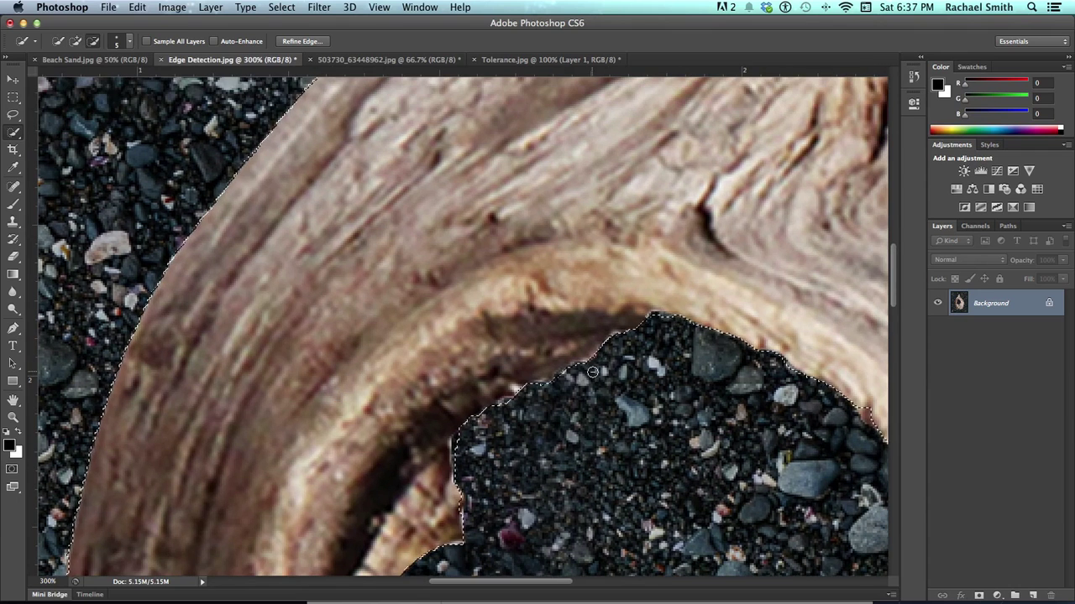
pyautogui.scroll(8, 592, 372)
pyautogui.scroll(-7, 490, 301)
pyautogui.hscroll(6, 489, 301)
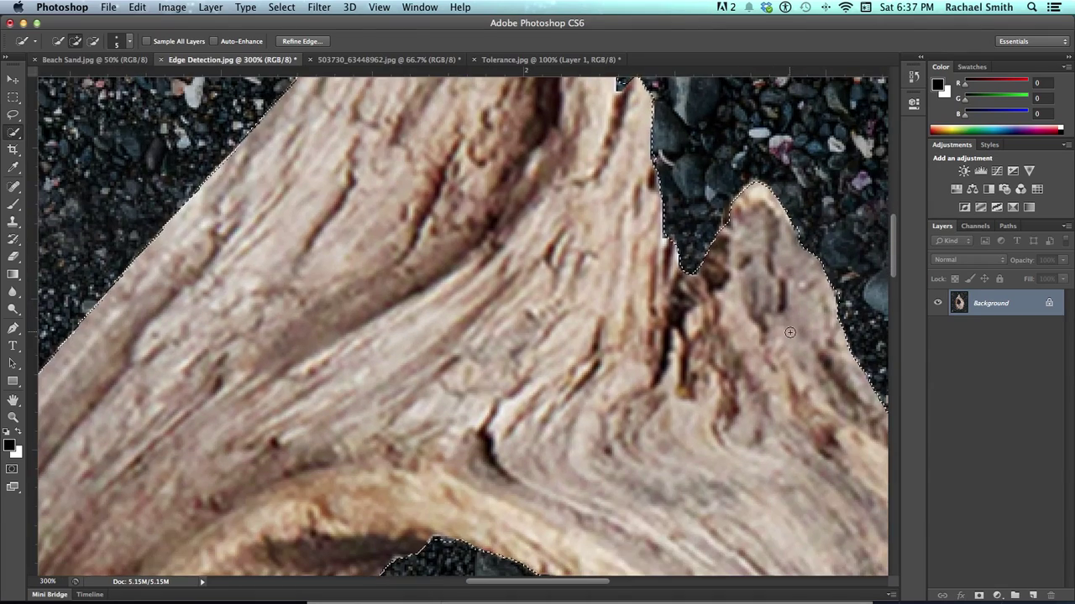
# Open Refine Edge with the Quick Selection tool for the driftwood selection and review the available view modes.
pyautogui.press('z')
pyautogui.keyDown('alt'); pyautogui.click(590, 227); pyautogui.keyUp('alt')
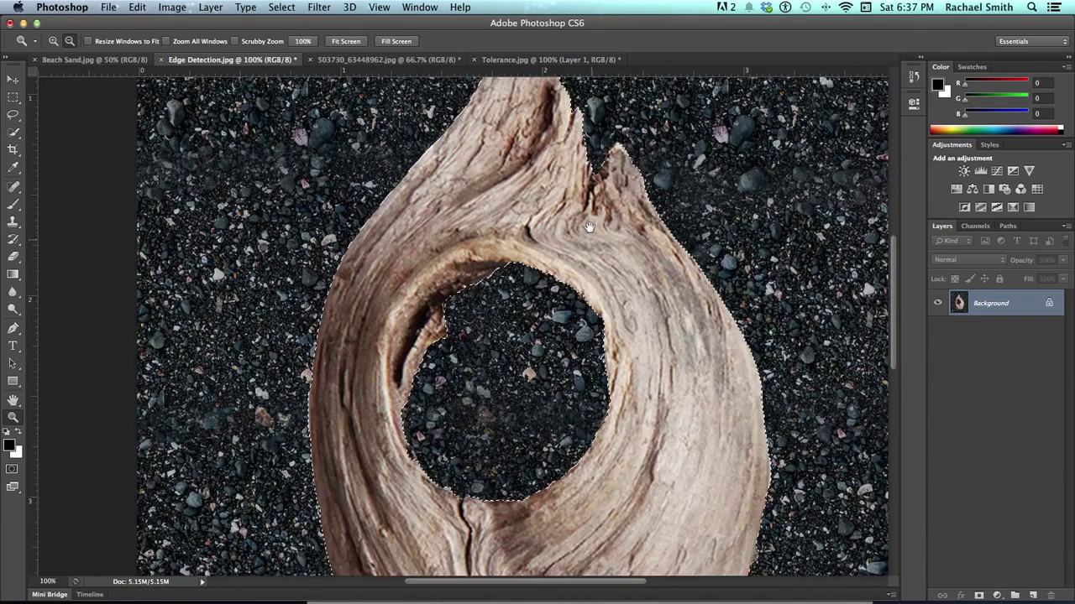
pyautogui.moveTo(590, 227); pyautogui.dragTo(569, 235)
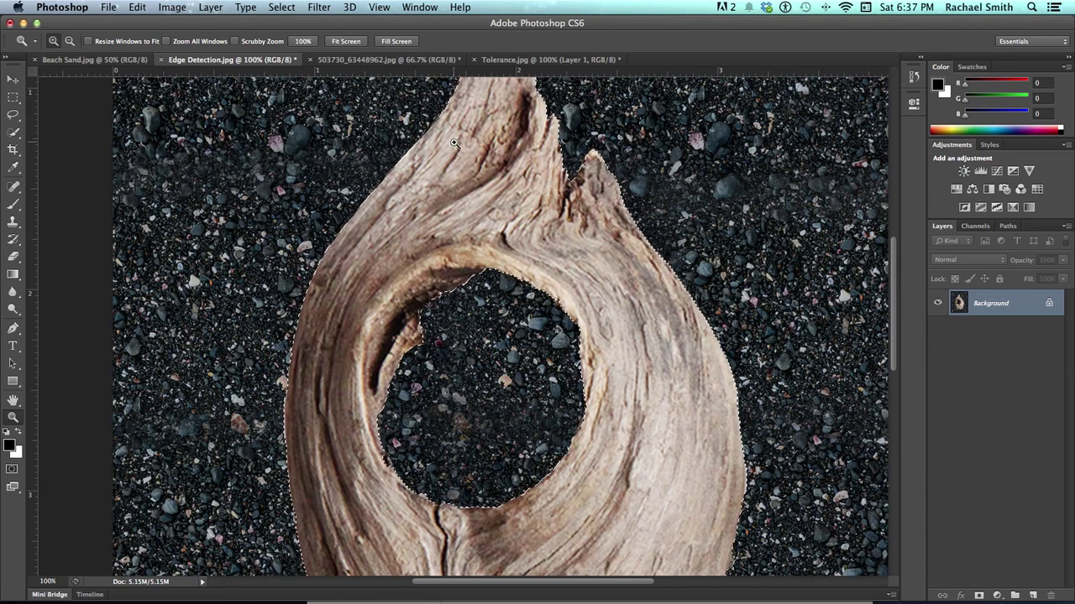
pyautogui.click(12, 134)
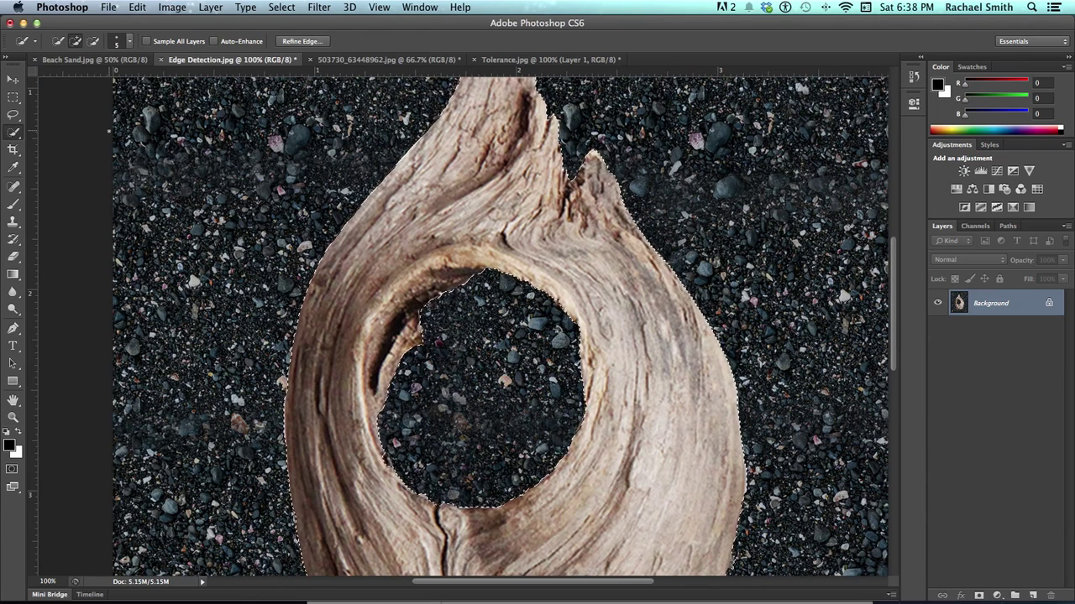
pyautogui.click(302, 41)
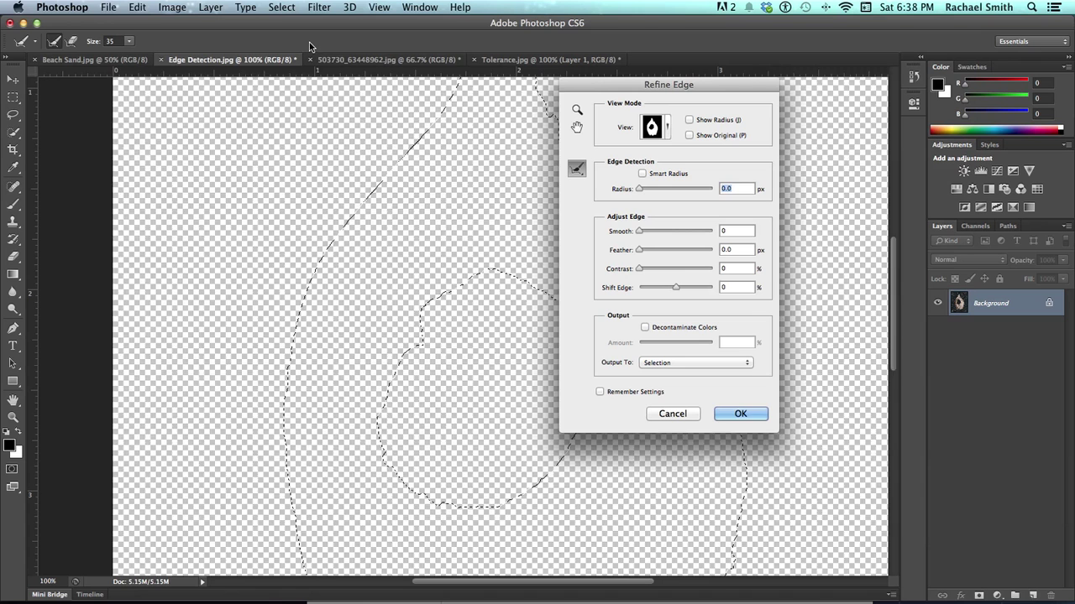
pyautogui.press('alt')
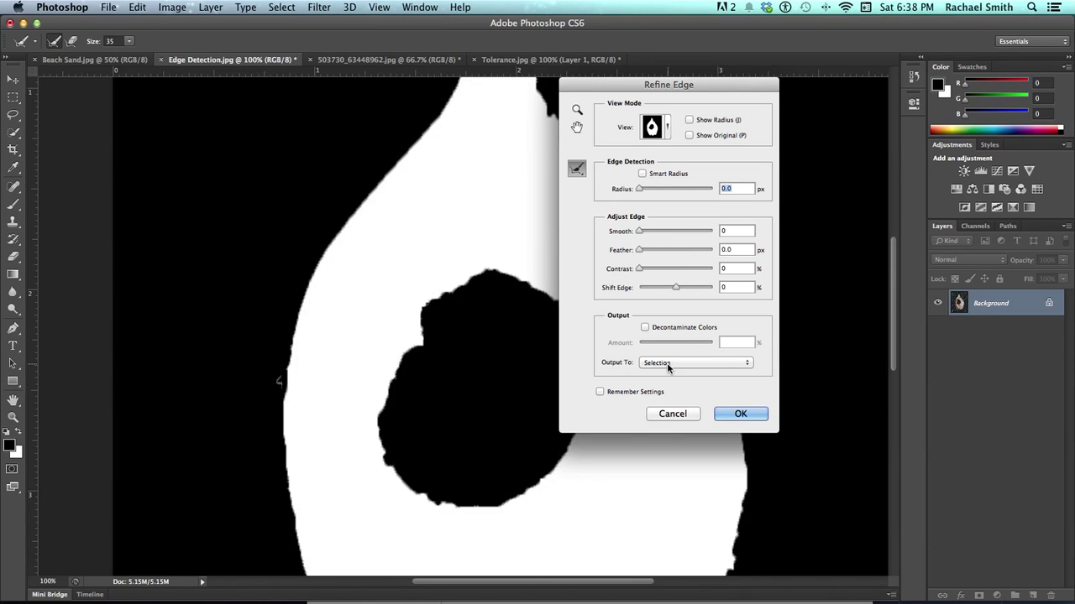
pyautogui.moveTo(642, 85); pyautogui.dragTo(722, 102)
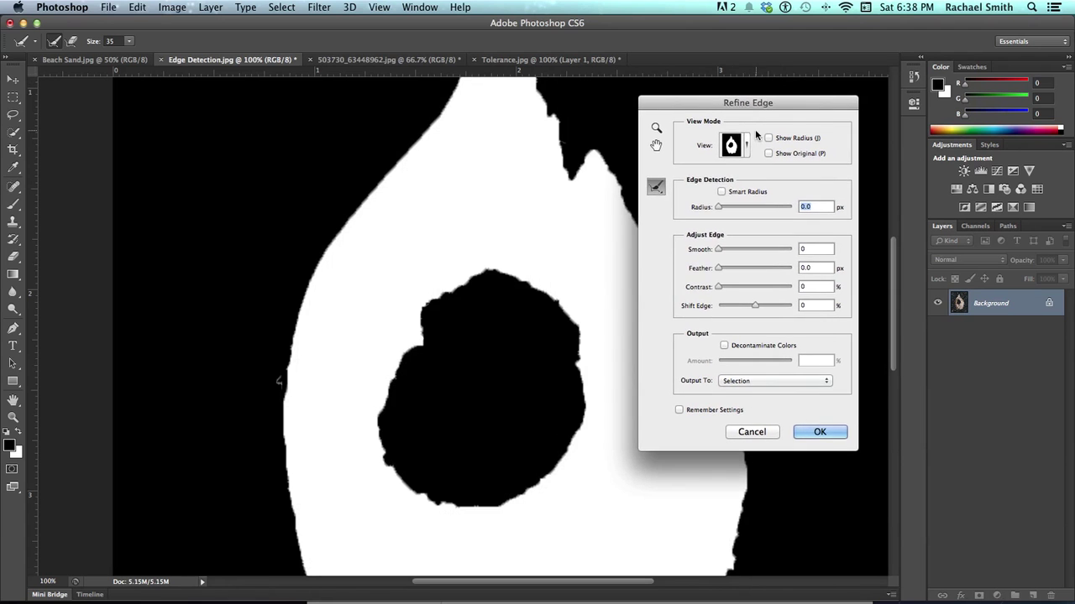
pyautogui.click(749, 146)
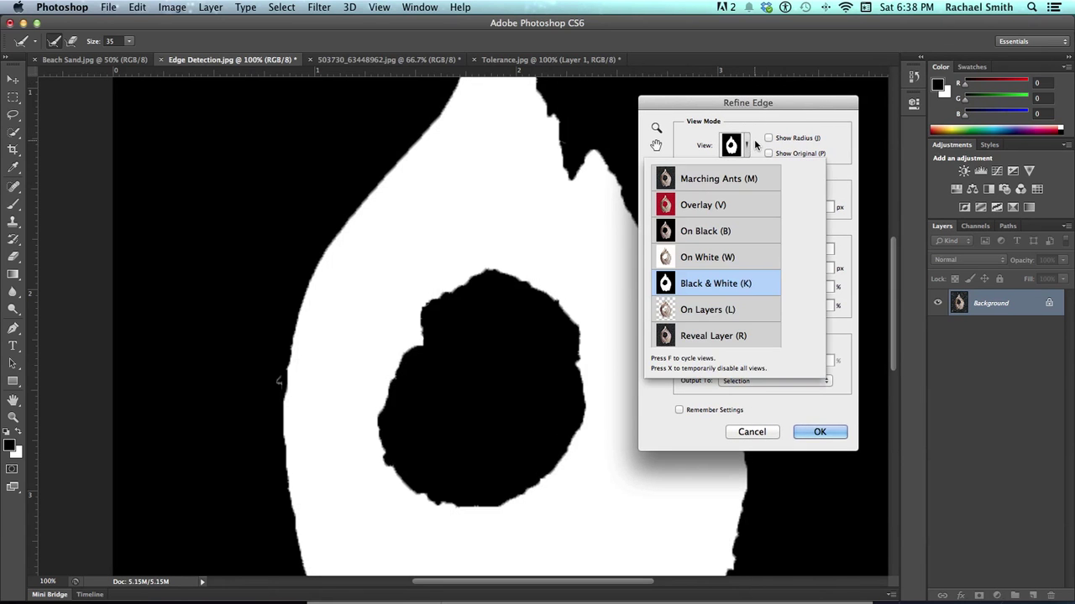
pyautogui.click(755, 146)
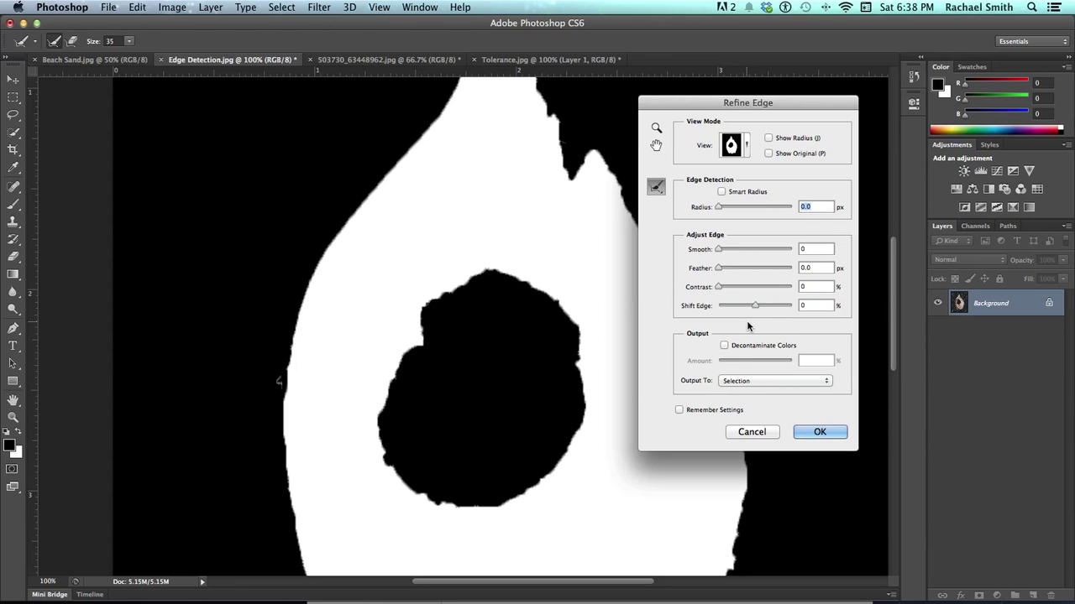
# Refine the selection with Shift Edge -27%, Radius 1.2 px, Contrast 38% and a slight Smooth amount, and apply it.
pyautogui.moveTo(756, 308); pyautogui.dragTo(744, 305)
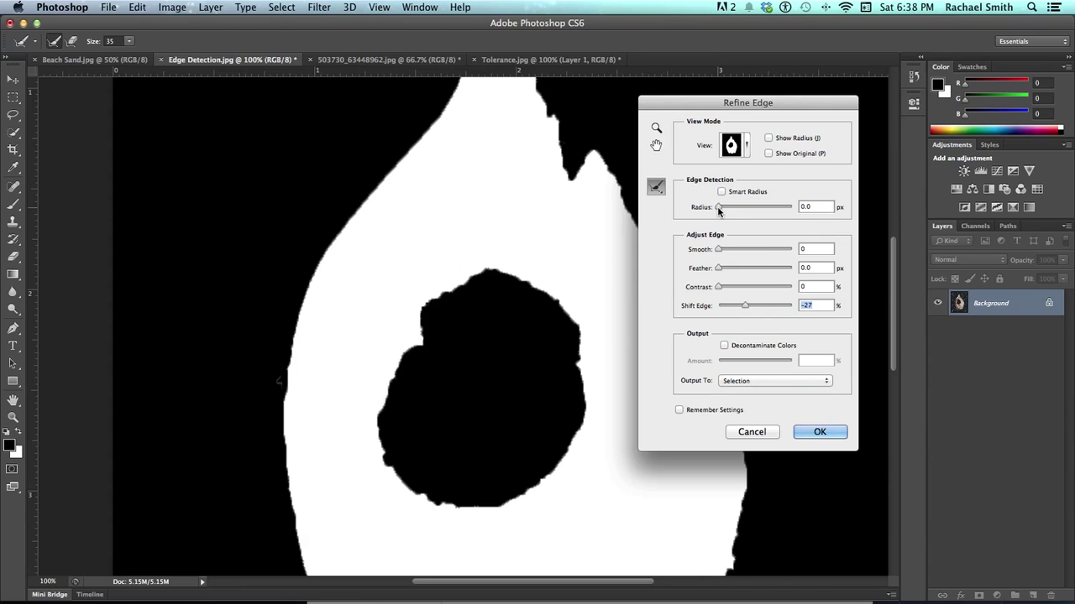
pyautogui.moveTo(720, 210); pyautogui.dragTo(721, 210)
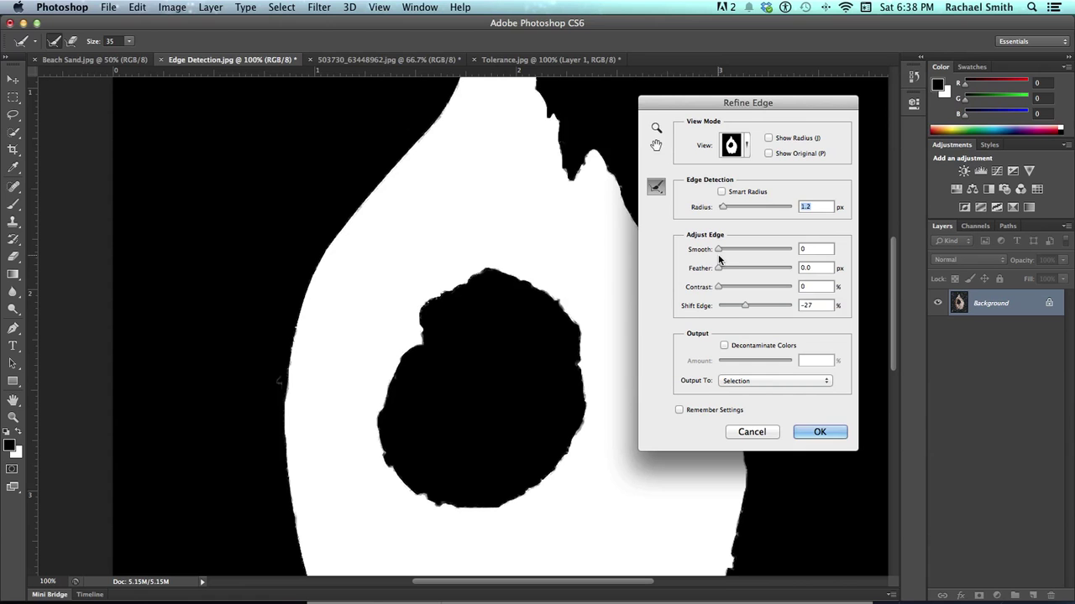
pyautogui.moveTo(719, 251); pyautogui.dragTo(727, 287)
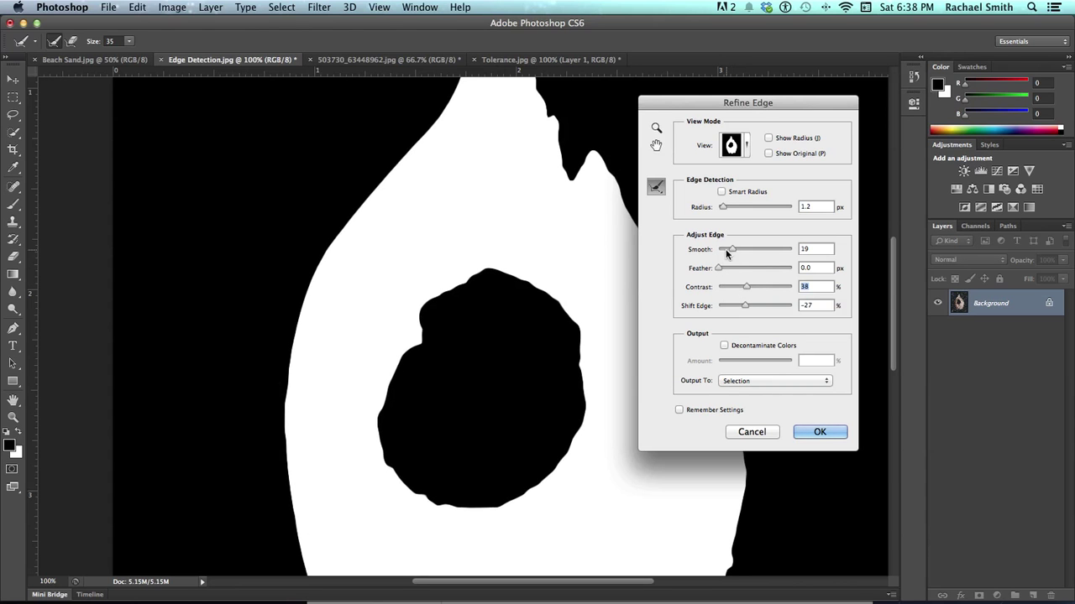
pyautogui.moveTo(755, 248); pyautogui.dragTo(727, 250)
pyautogui.click(803, 430)
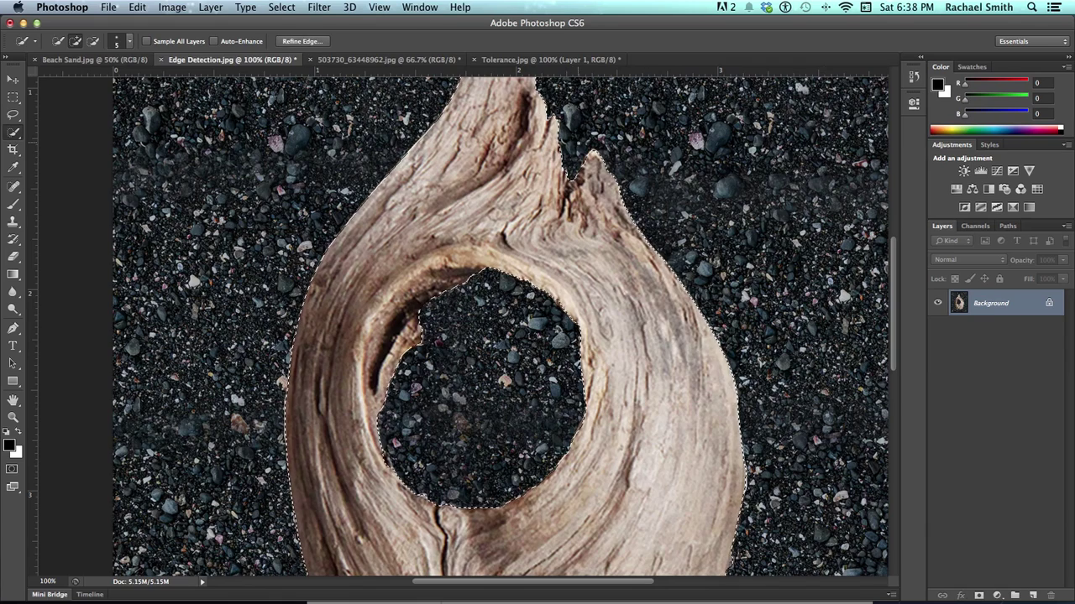
# Inspect the refined edge around the upper notch and invert the selection so it covers the pebble background.
pyautogui.press('z')
pyautogui.click(626, 158)
pyautogui.click(626, 157)
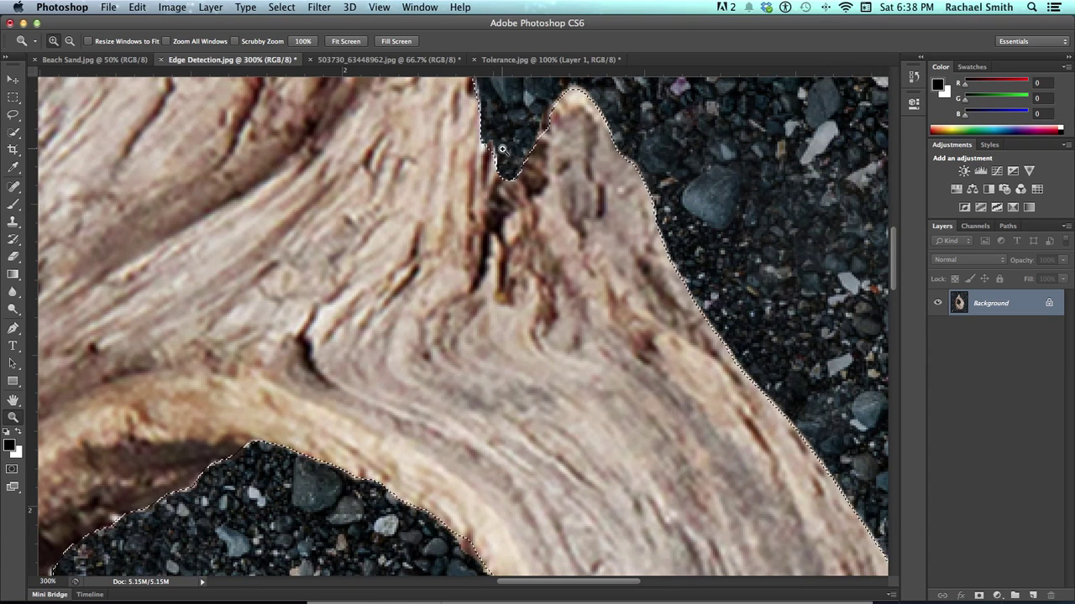
pyautogui.click(278, 7)
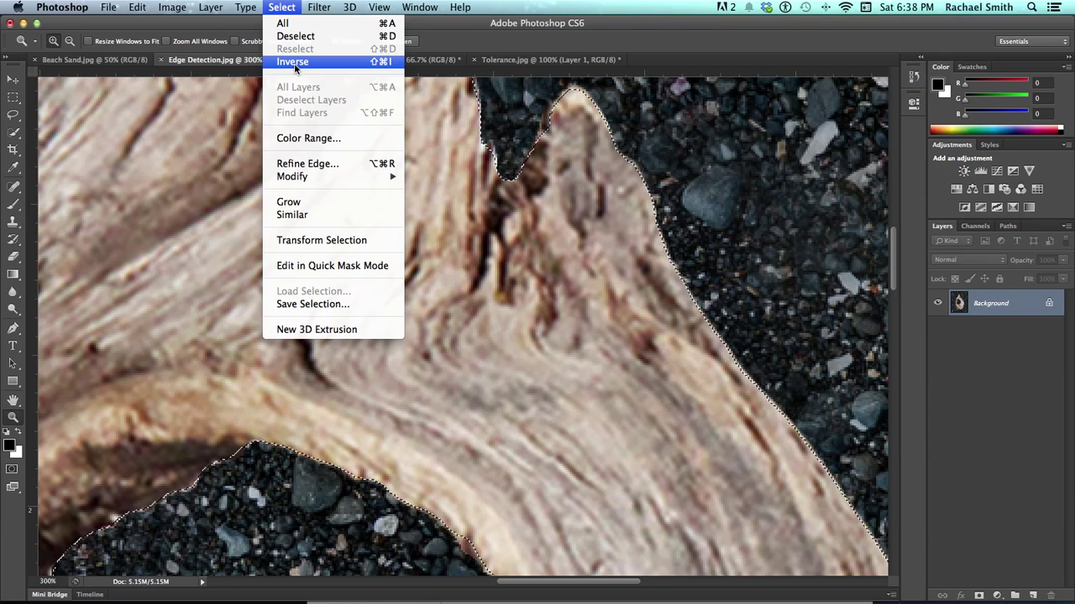
pyautogui.click(294, 64)
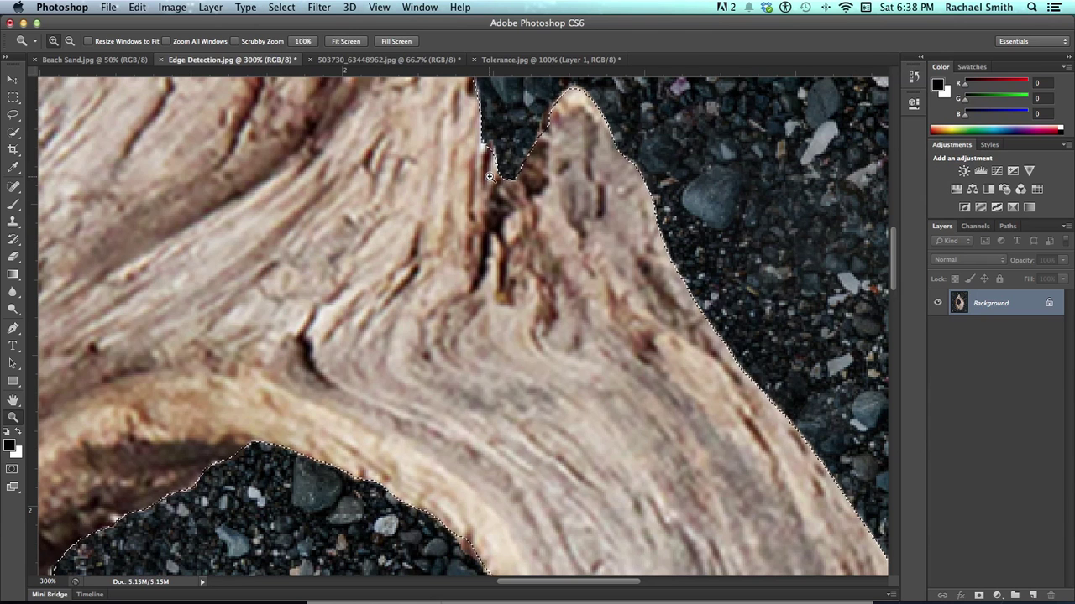
# Convert the locked Background into a regular layer and delete the selected pebbles around and inside the driftwood.
pyautogui.keyDown('alt'); pyautogui.click(538, 257); pyautogui.keyUp('alt')
pyautogui.keyDown('alt'); pyautogui.click(539, 256); pyautogui.keyUp('alt')
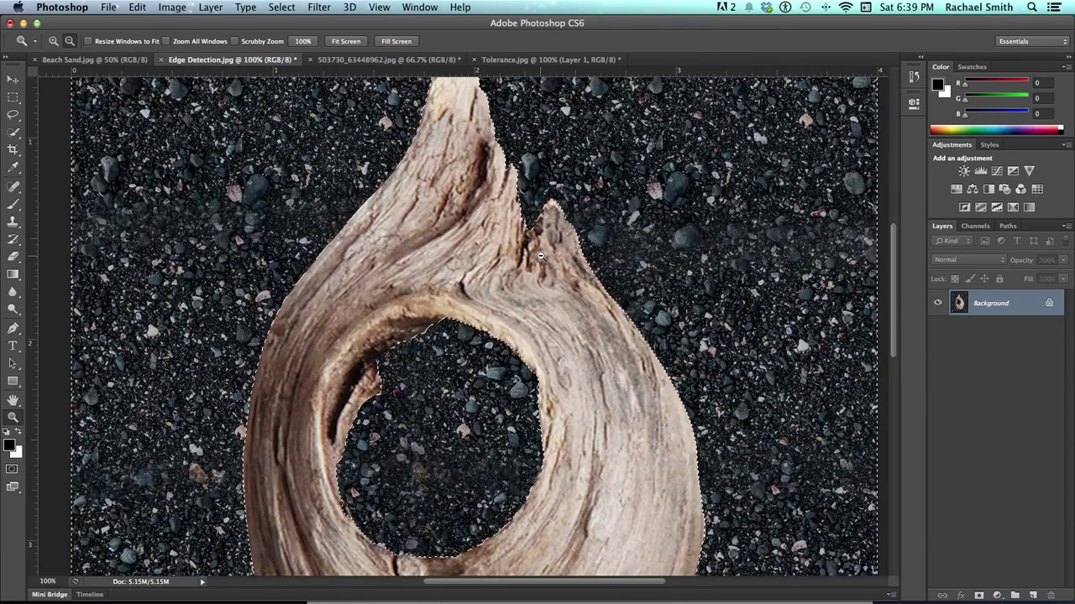
pyautogui.keyDown('alt'); pyautogui.click(540, 256); pyautogui.keyUp('alt')
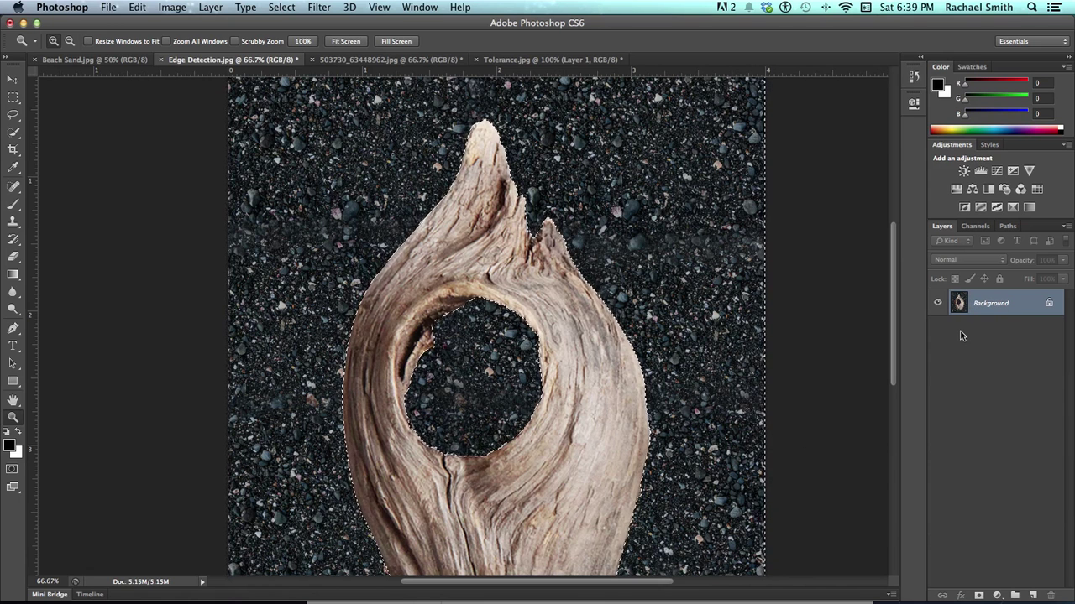
pyautogui.hotkey('shift', 'BackSpace')
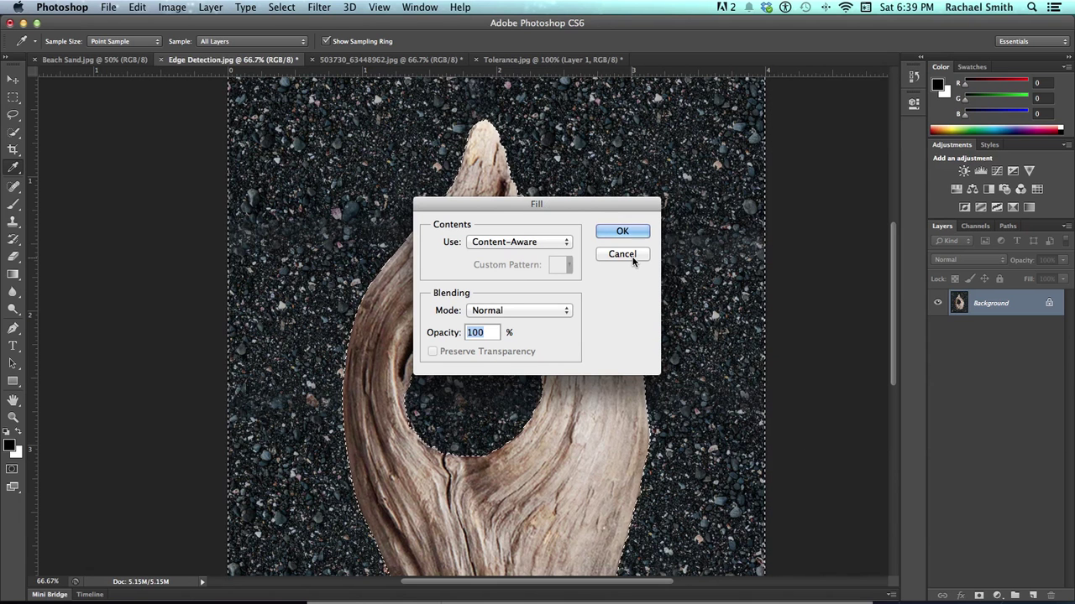
pyautogui.press('Return')
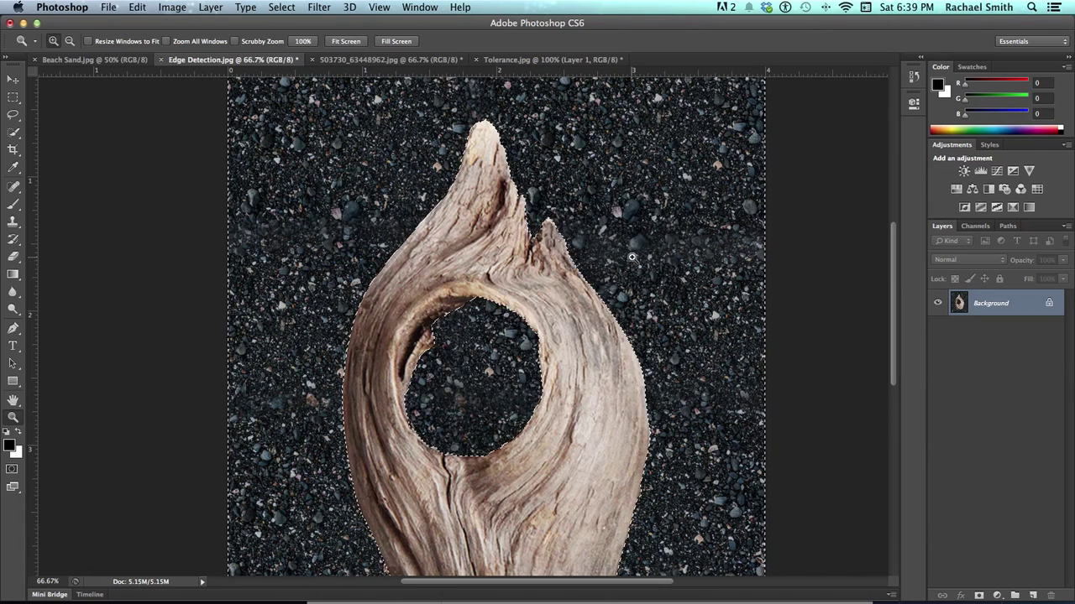
pyautogui.doubleClick(960, 304)
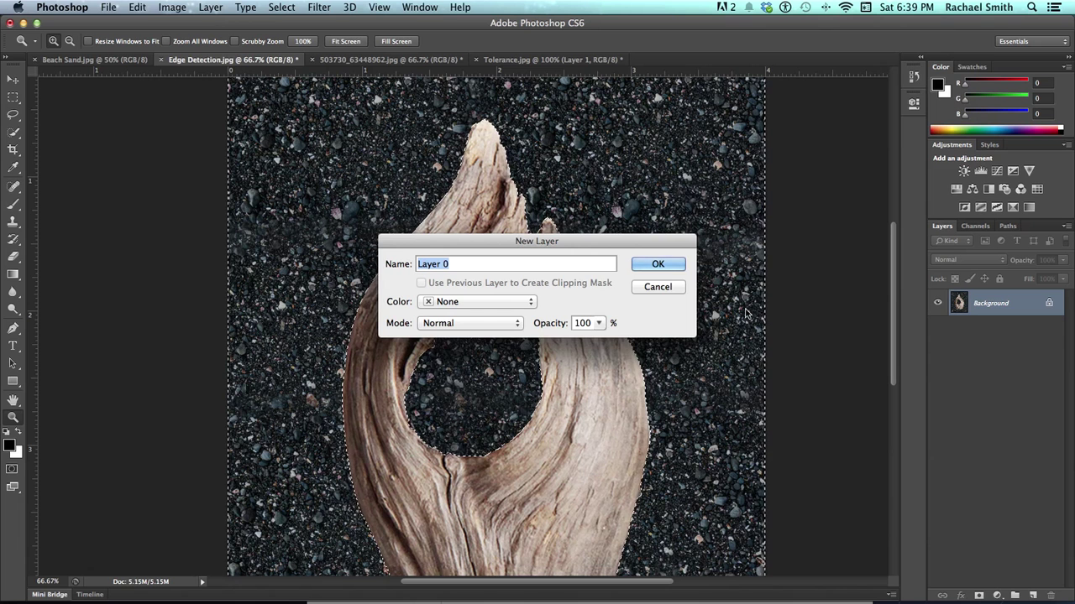
pyautogui.click(659, 265)
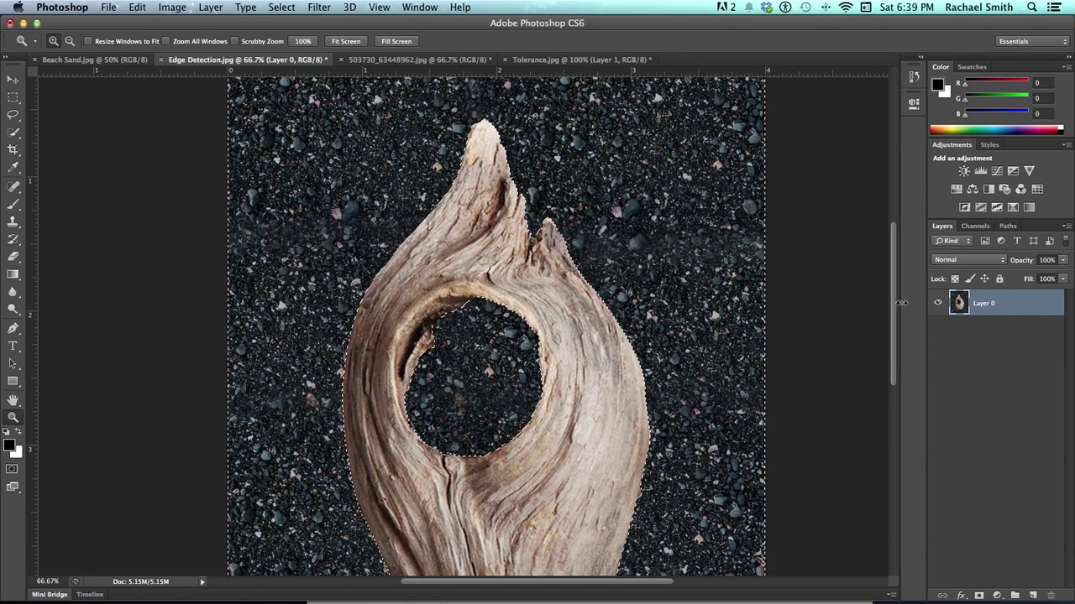
pyautogui.press('Delete')
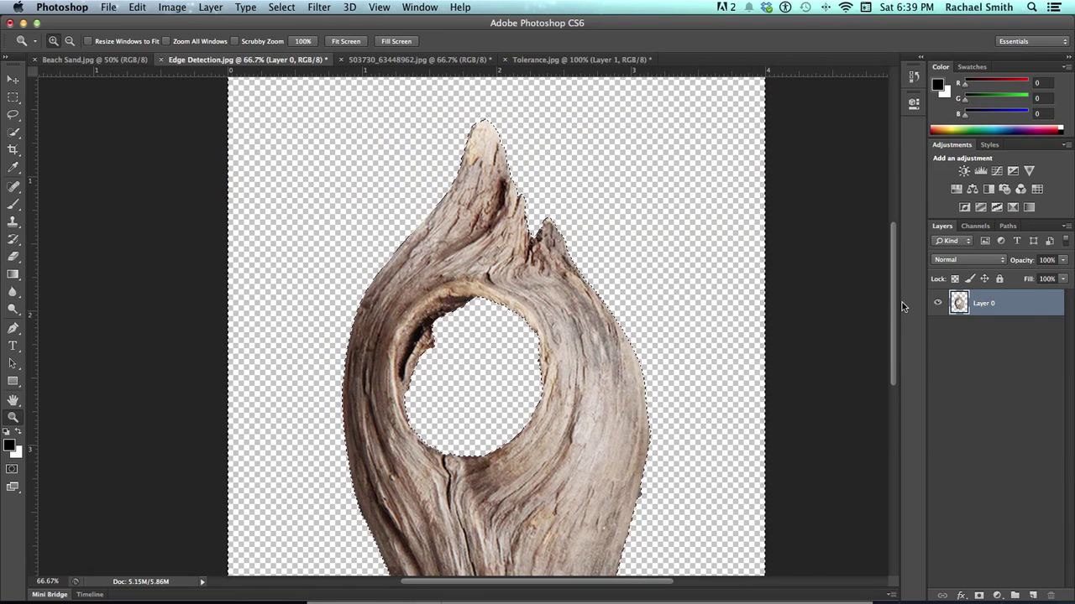
# Deselect everything and check the cut-out driftwood on the transparent background.
pyautogui.scroll(-5, 529, 258)
pyautogui.hscroll(-2, 530, 258)
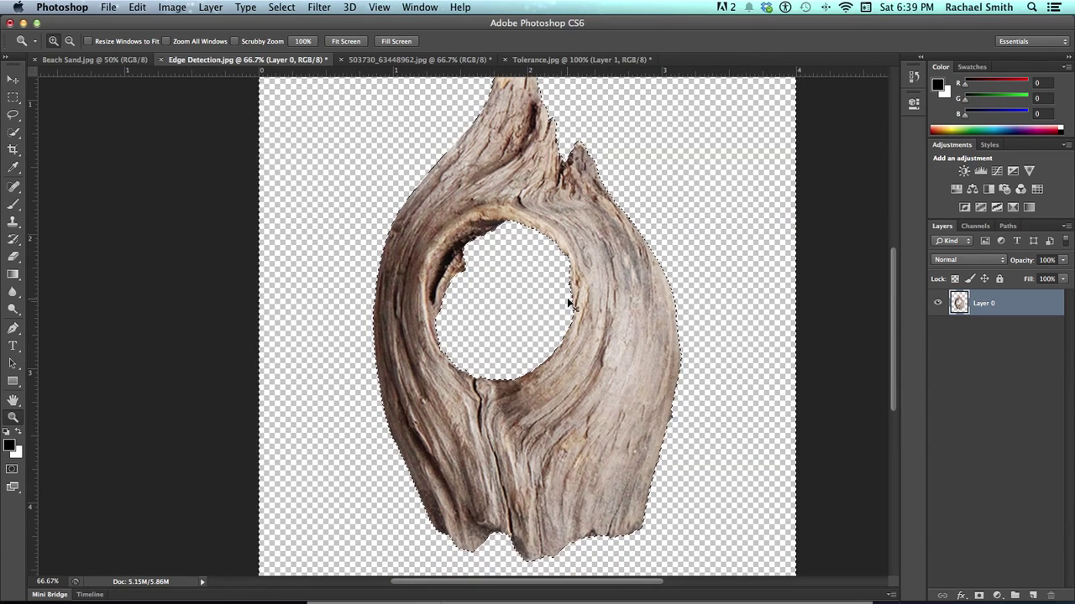
pyautogui.press('super+d')
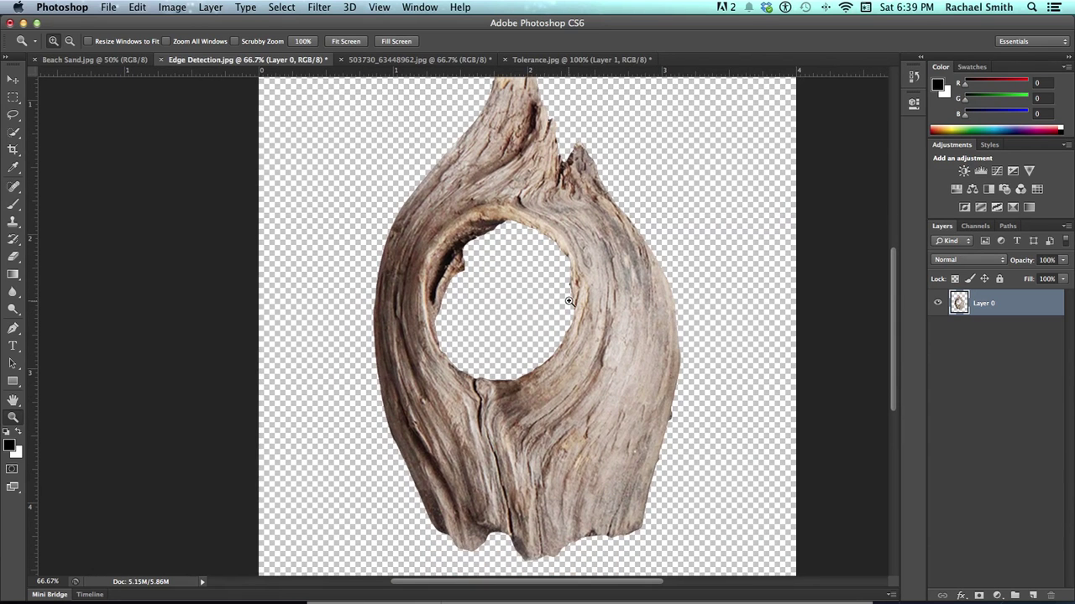
pyautogui.scroll(3, 567, 303)
pyautogui.hscroll(2, 567, 302)
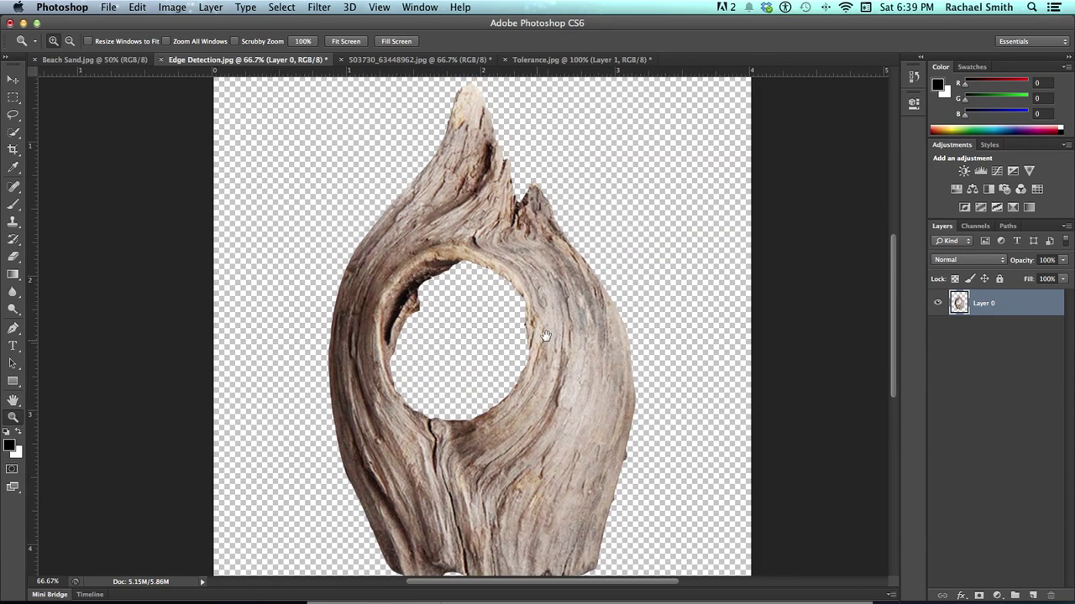
pyautogui.scroll(-3, 549, 351)
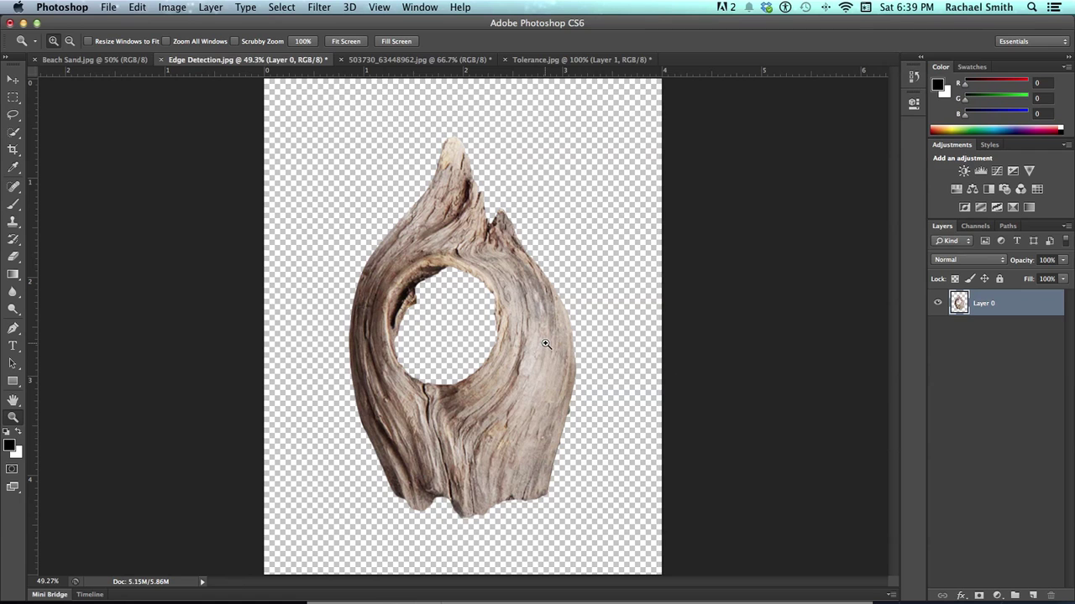
# Copy the entire selected image in Beach Sand.jpg and return to Edge Detection.jpg.
pyautogui.click(93, 60)
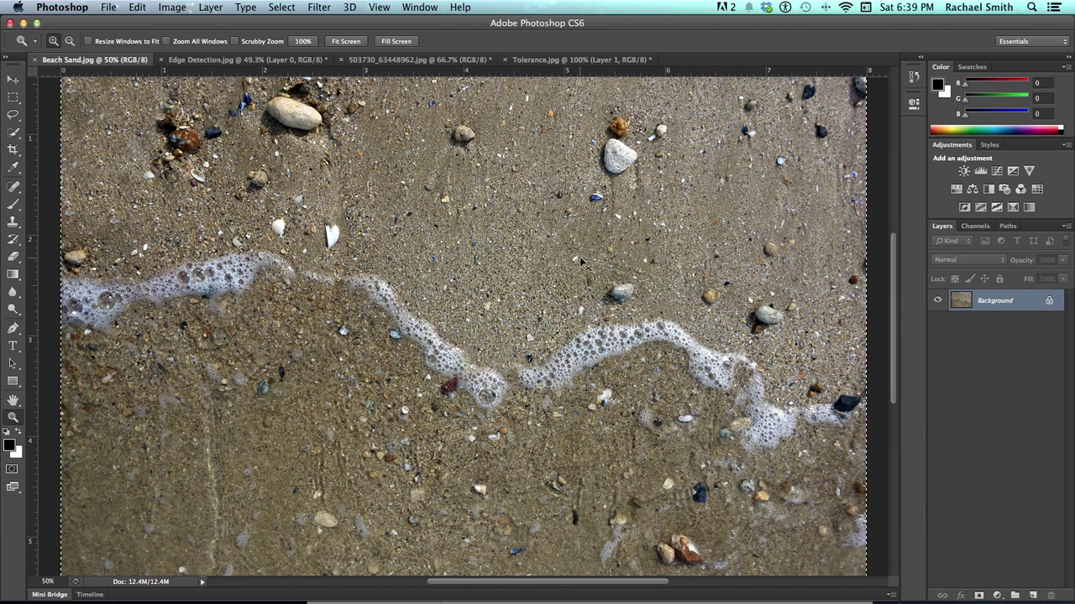
pyautogui.press('super+c')
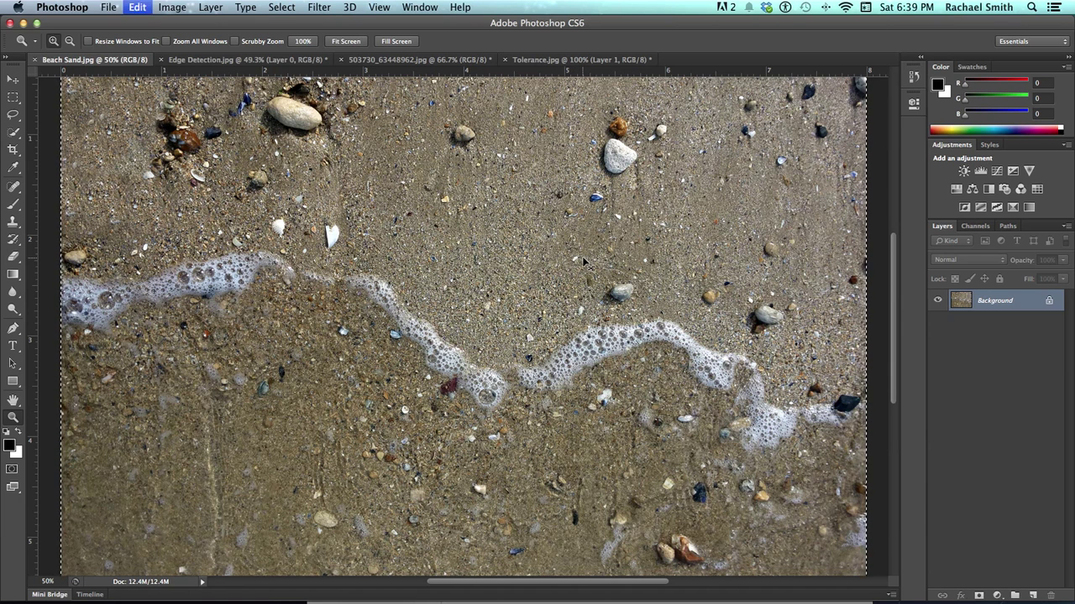
pyautogui.click(239, 60)
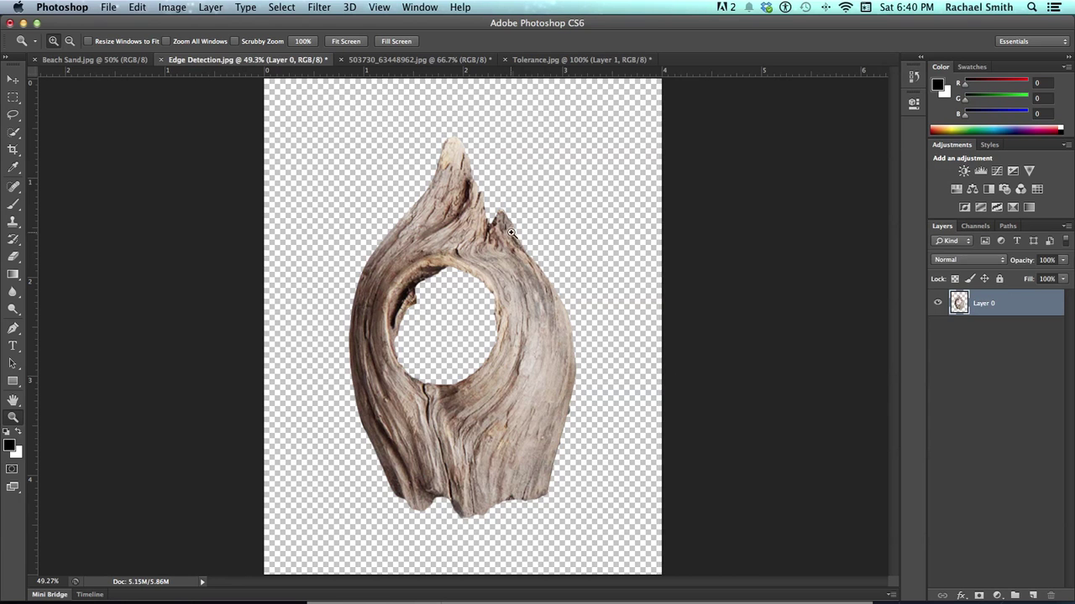
# Paste the copied beach sand into the driftwood image and move its layer beneath the driftwood layer.
pyautogui.press('super+v')
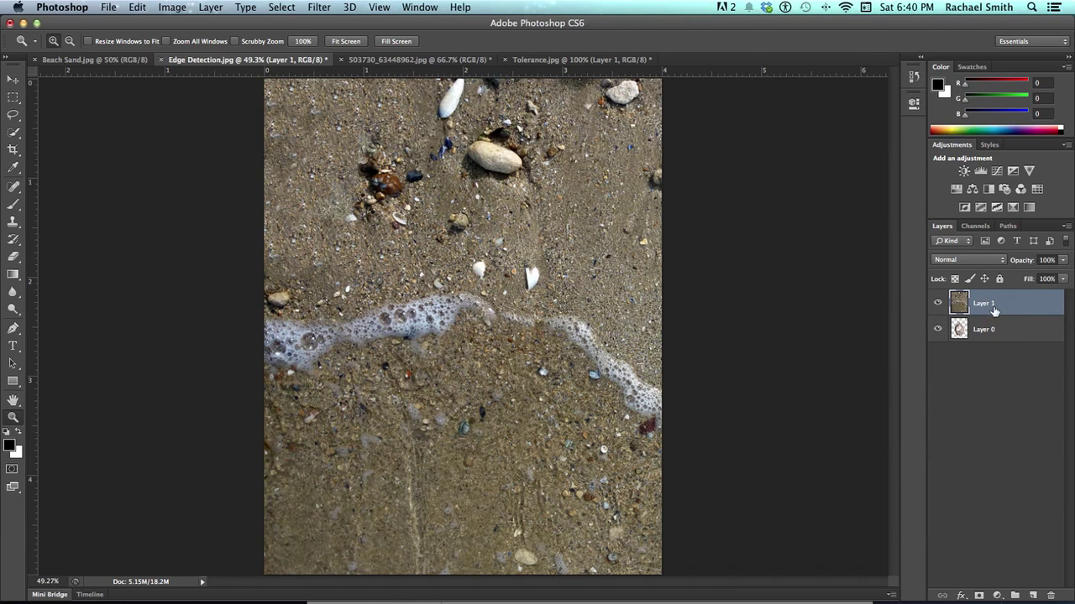
pyautogui.moveTo(1024, 304); pyautogui.dragTo(1021, 336)
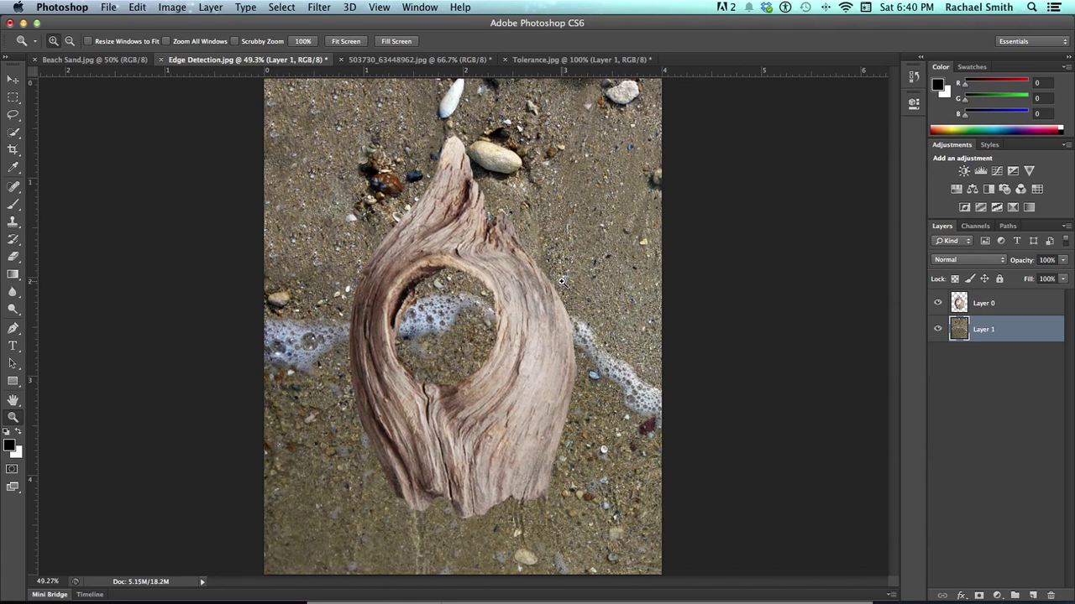
pyautogui.click(449, 240)
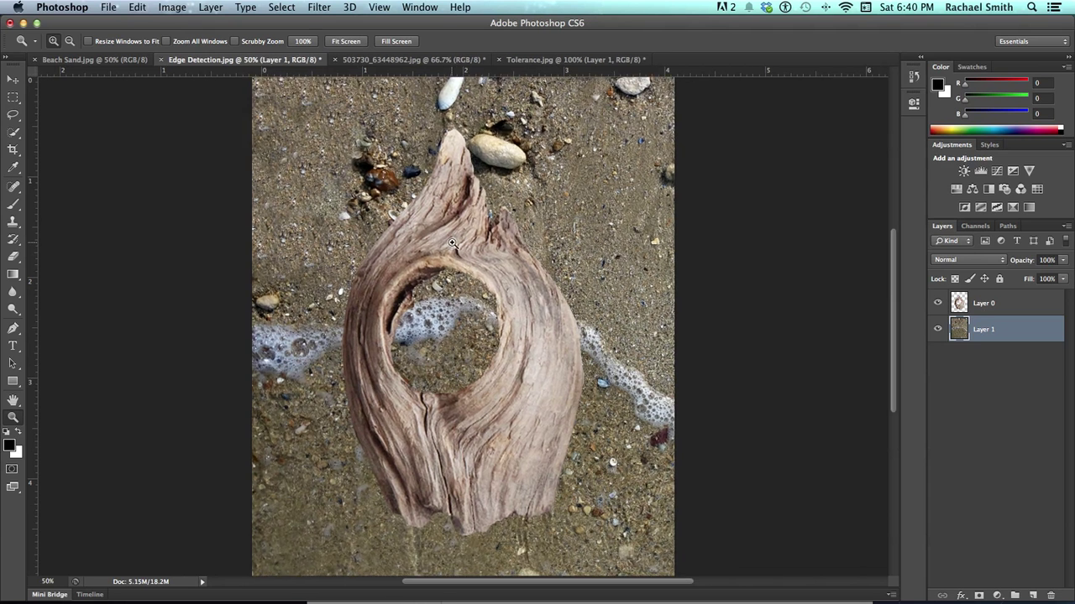
pyautogui.scroll(-2, 469, 218)
pyautogui.hscroll(3, 468, 217)
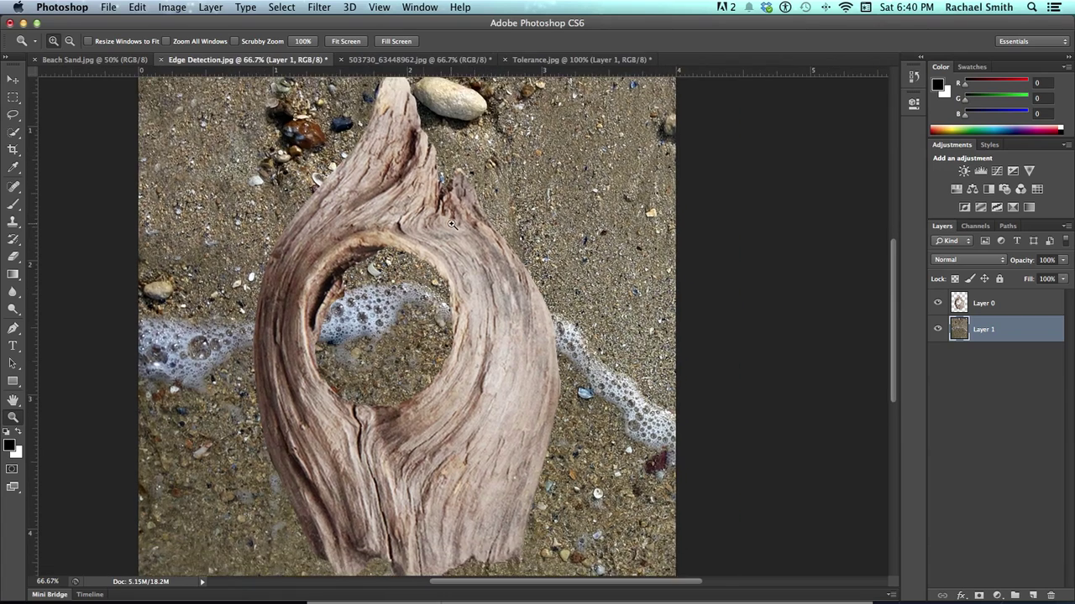
pyautogui.click(454, 226)
pyautogui.moveTo(453, 238); pyautogui.dragTo(448, 279)
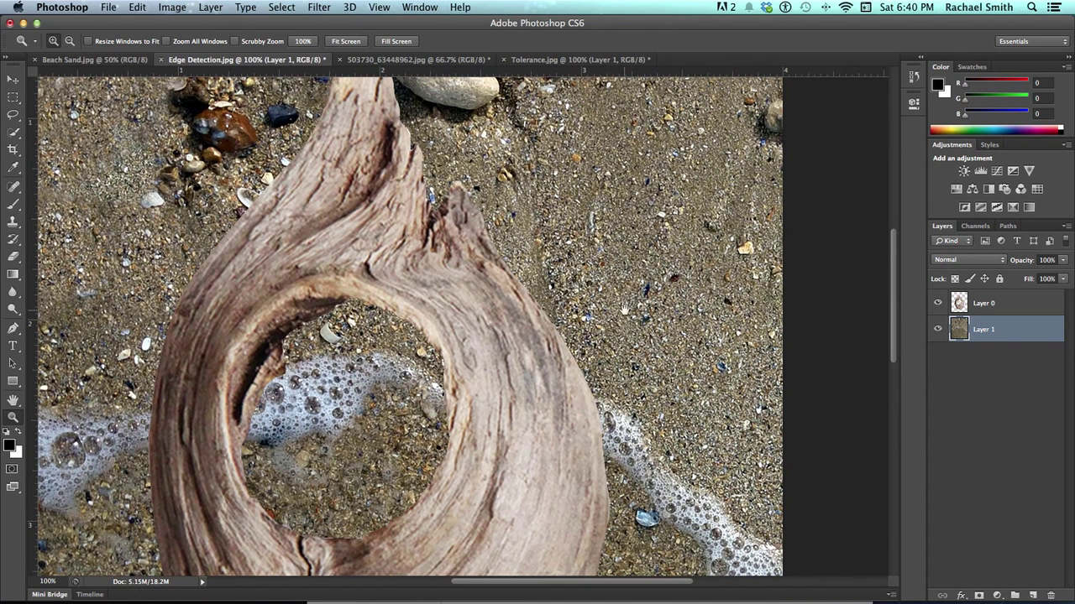
# Apply a Levels adjustment to the driftwood layer, setting the Red channel's midtone input to 0.87.
pyautogui.click(1018, 306)
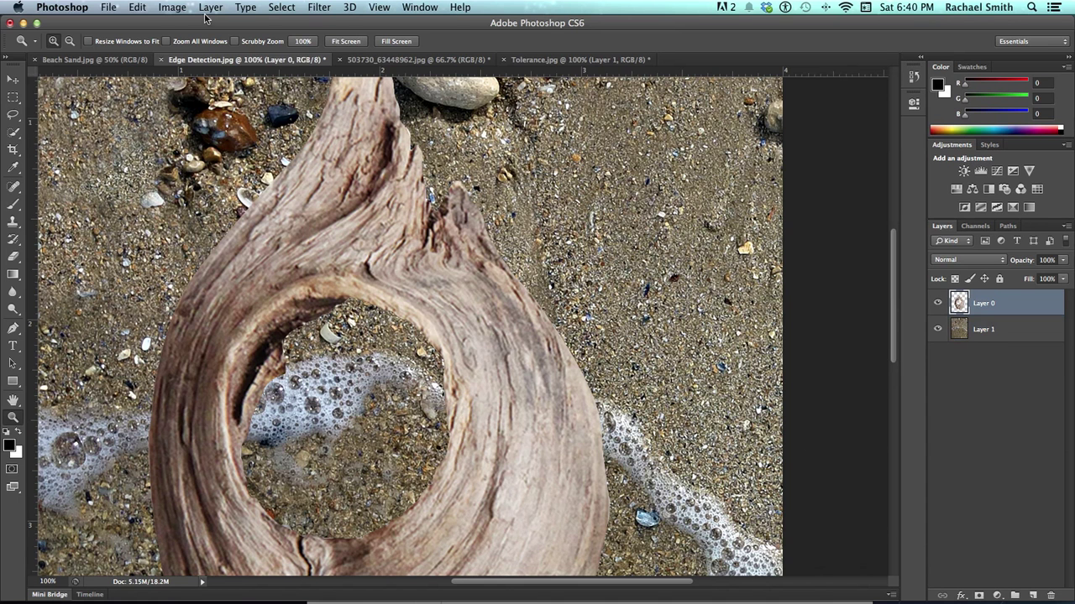
pyautogui.click(171, 7)
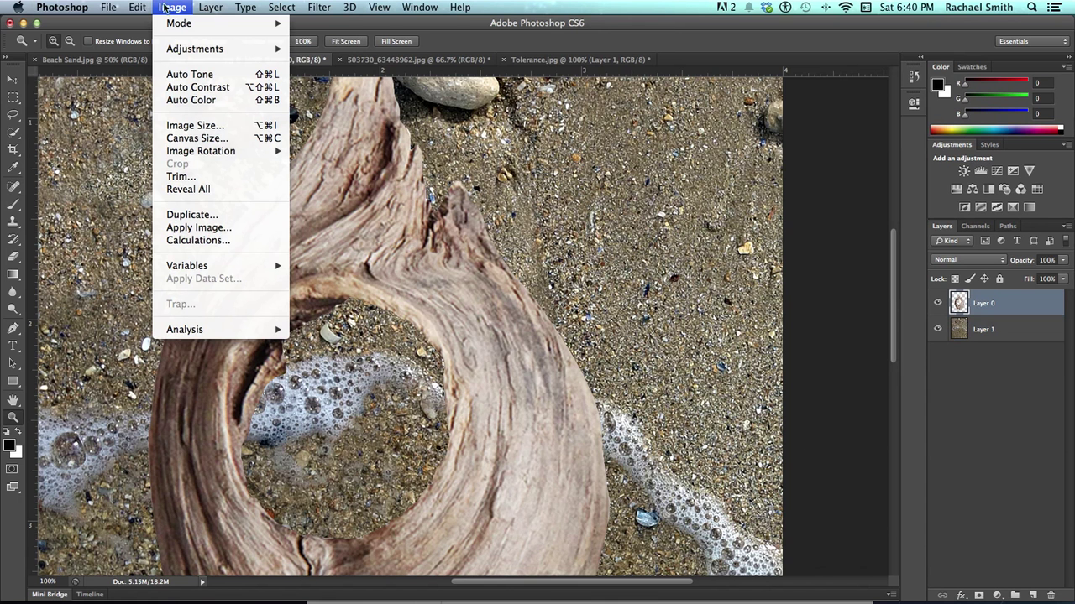
pyautogui.moveTo(166, 24)
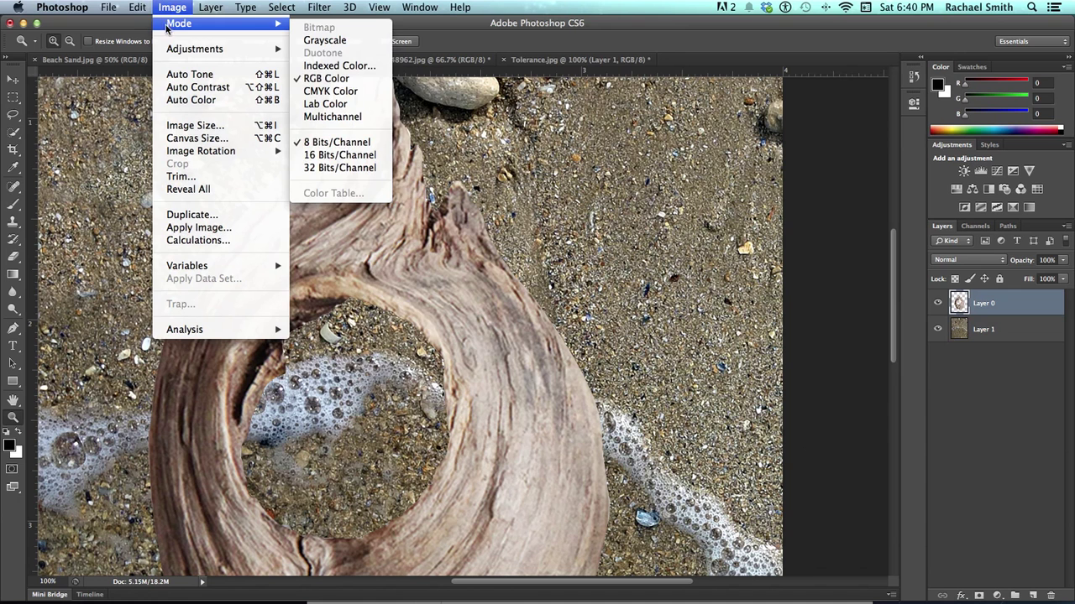
pyautogui.moveTo(170, 50)
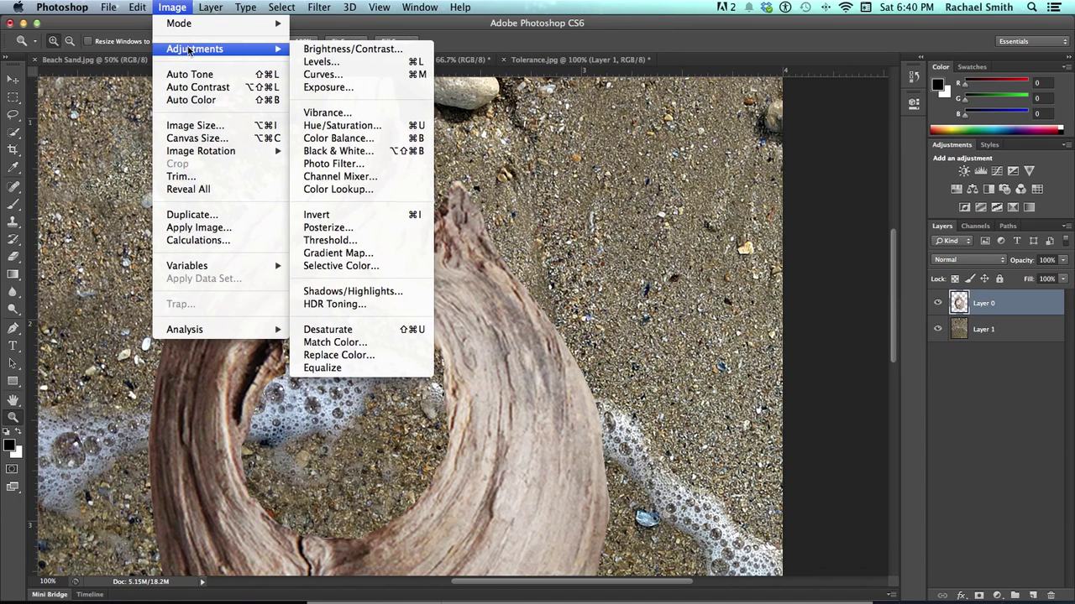
pyautogui.click(320, 62)
pyautogui.moveTo(665, 178); pyautogui.dragTo(731, 179)
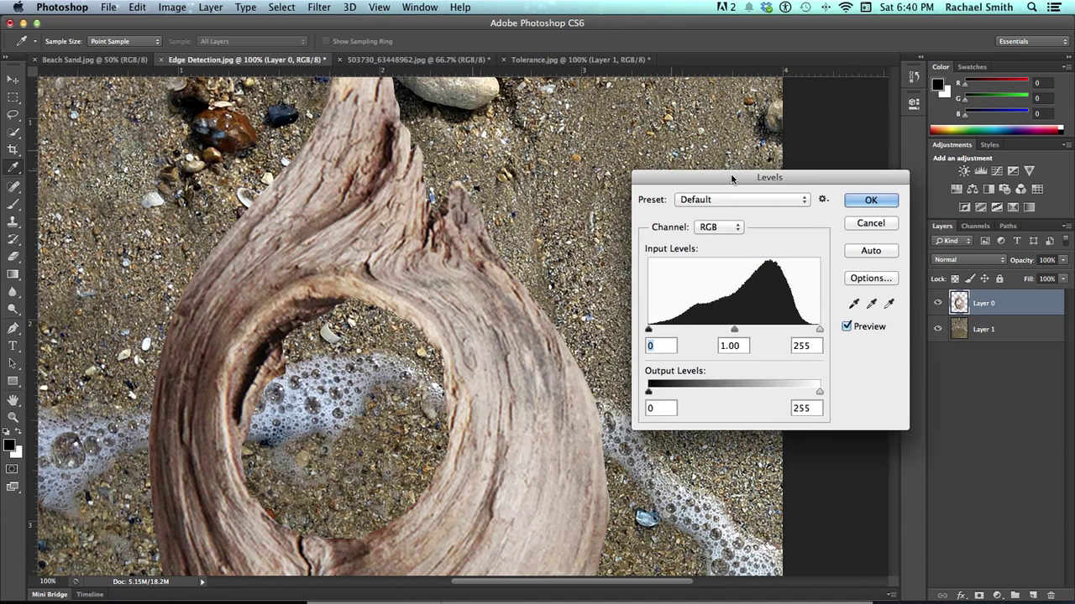
pyautogui.click(727, 227)
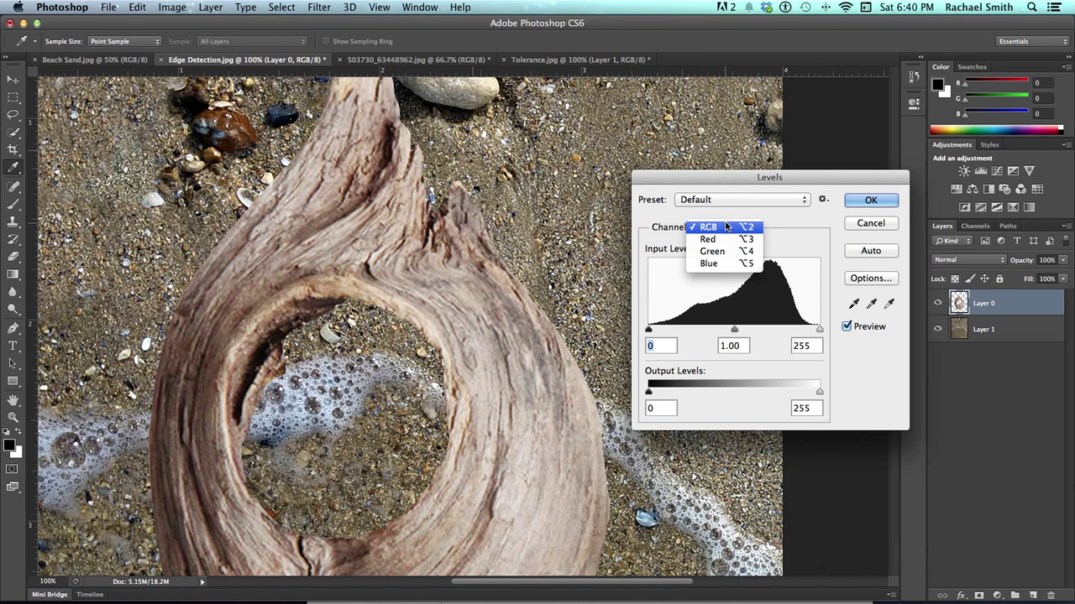
pyautogui.click(722, 240)
pyautogui.moveTo(735, 331)
pyautogui.mouseDown()
pyautogui.moveTo(724, 329)
pyautogui.moveTo(742, 337)
pyautogui.mouseUp()
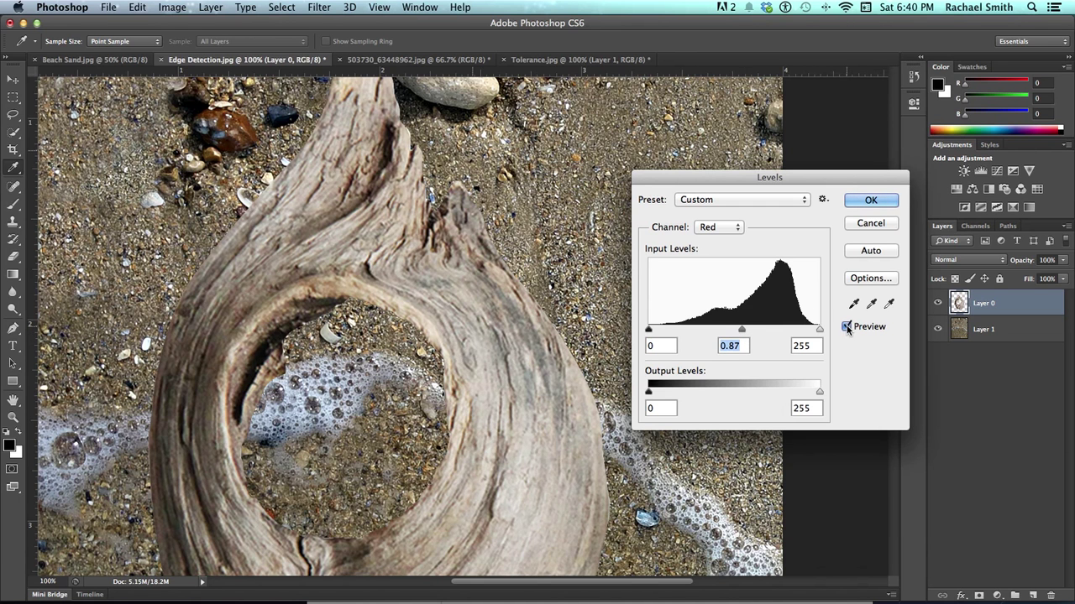
pyautogui.click(865, 200)
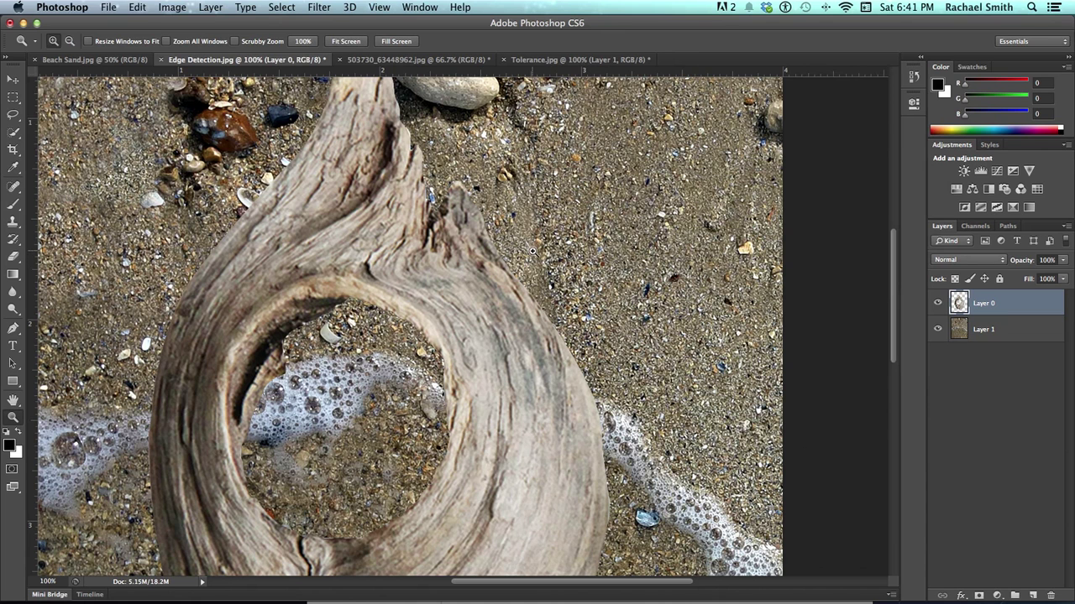
# Examine how the driftwood's tip, notch and hole edges blend with the beach sand background.
pyautogui.moveTo(531, 250); pyautogui.dragTo(538, 363)
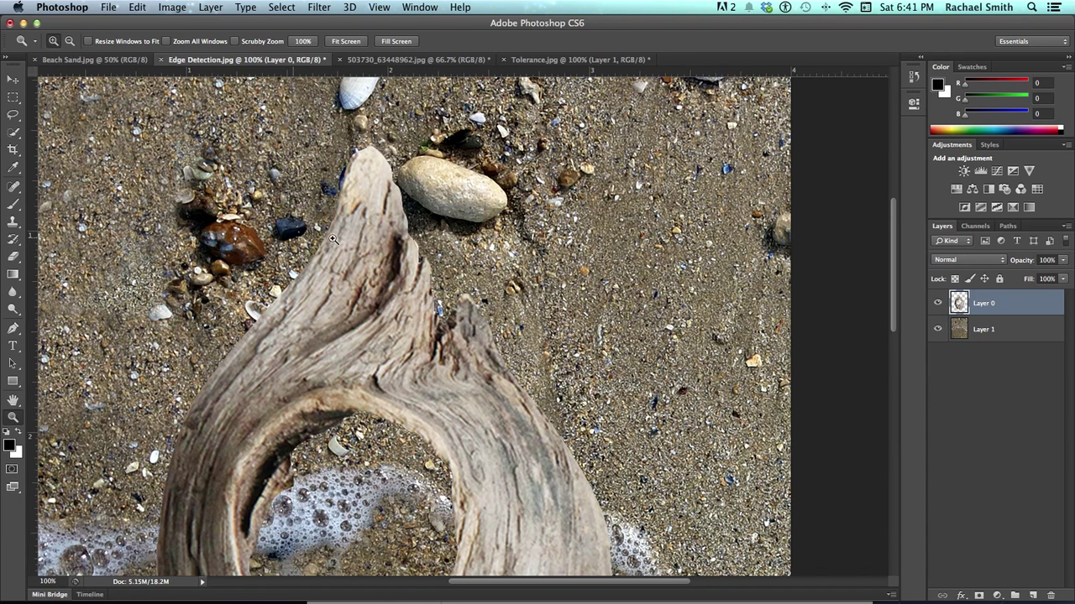
pyautogui.scroll(3, 449, 172)
pyautogui.hscroll(2, 450, 172)
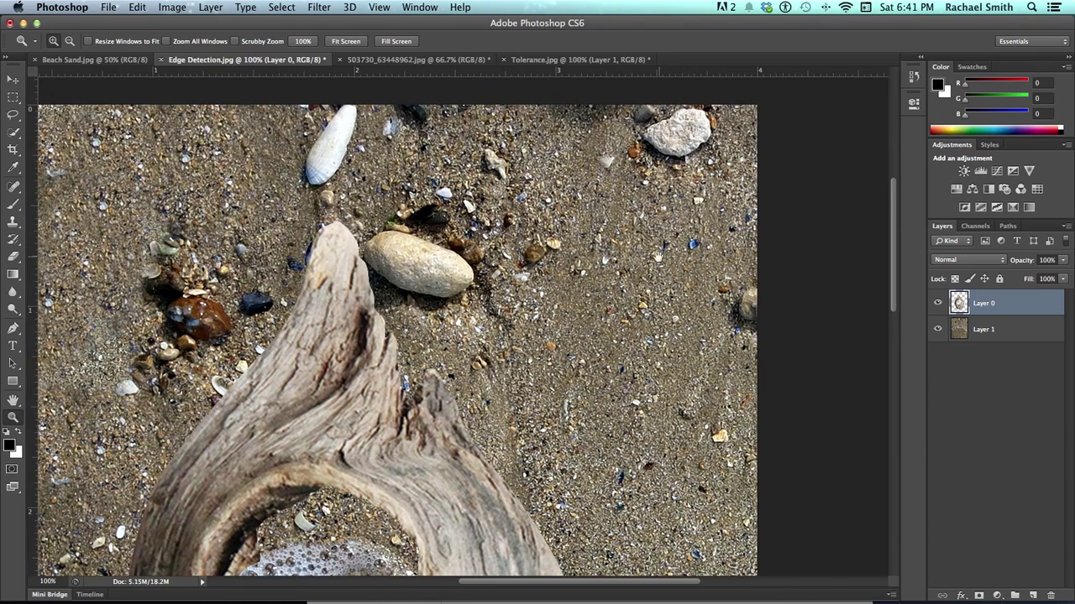
pyautogui.scroll(-5, 618, 317)
pyautogui.hscroll(-1, 618, 317)
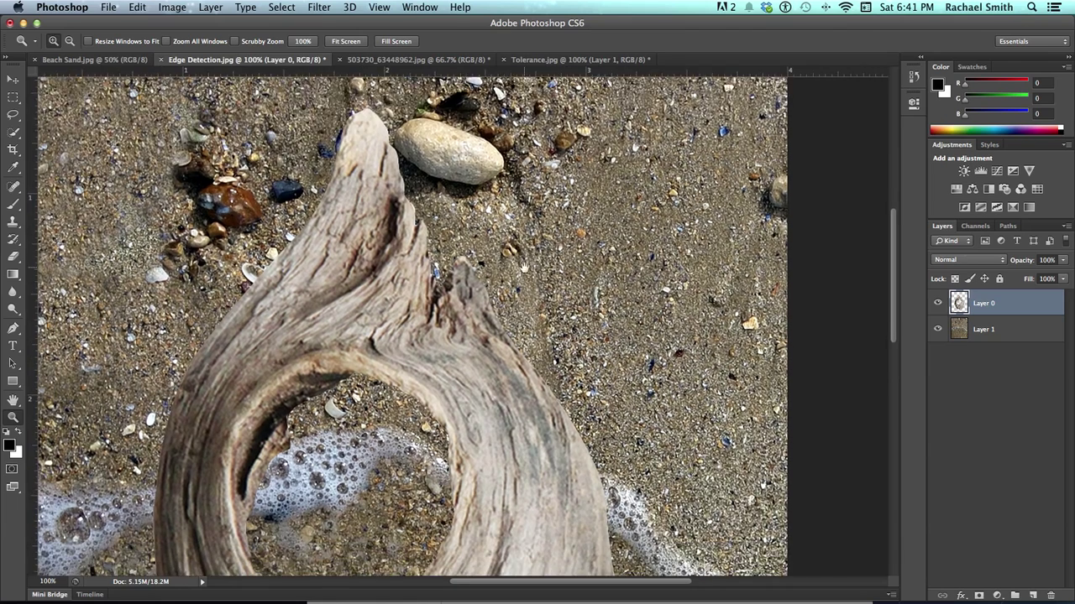
pyautogui.scroll(-3, 523, 267)
pyautogui.hscroll(-1, 523, 267)
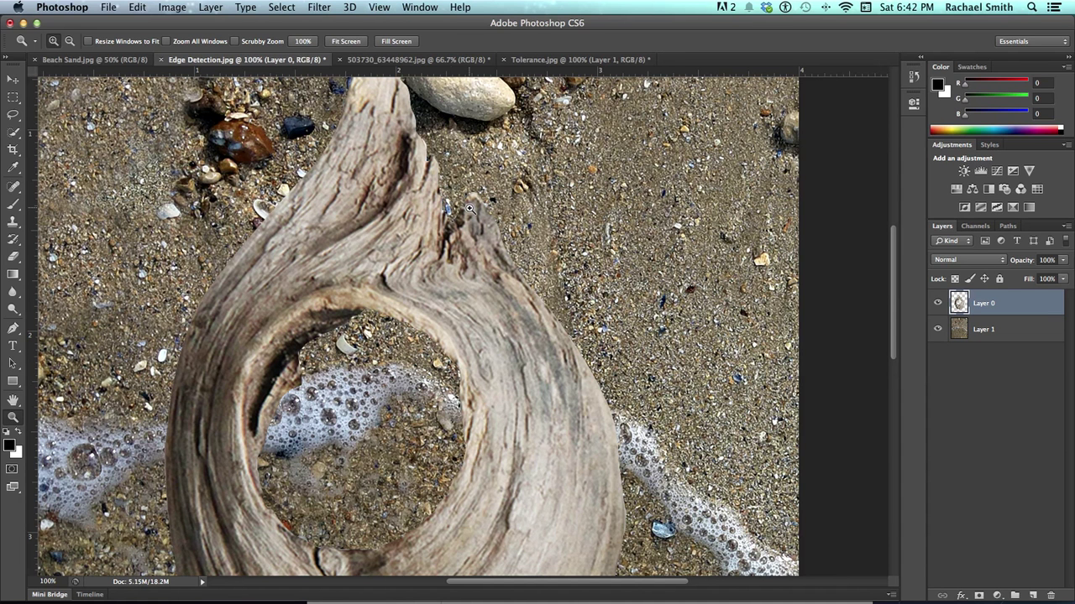
pyautogui.press('alt')
pyautogui.keyDown('alt'); pyautogui.click(554, 235); pyautogui.keyUp('alt')
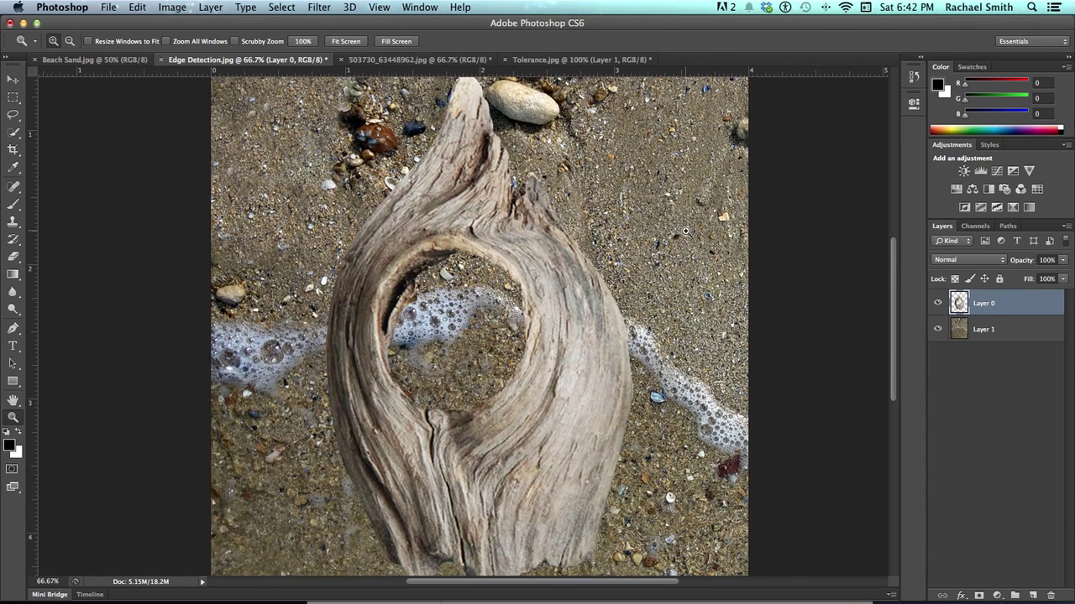
# Load the driftwood layer's outline as a selection and feather it by 20 pixels.
pyautogui.keyDown('super'); pyautogui.click(958, 302); pyautogui.keyUp('super')
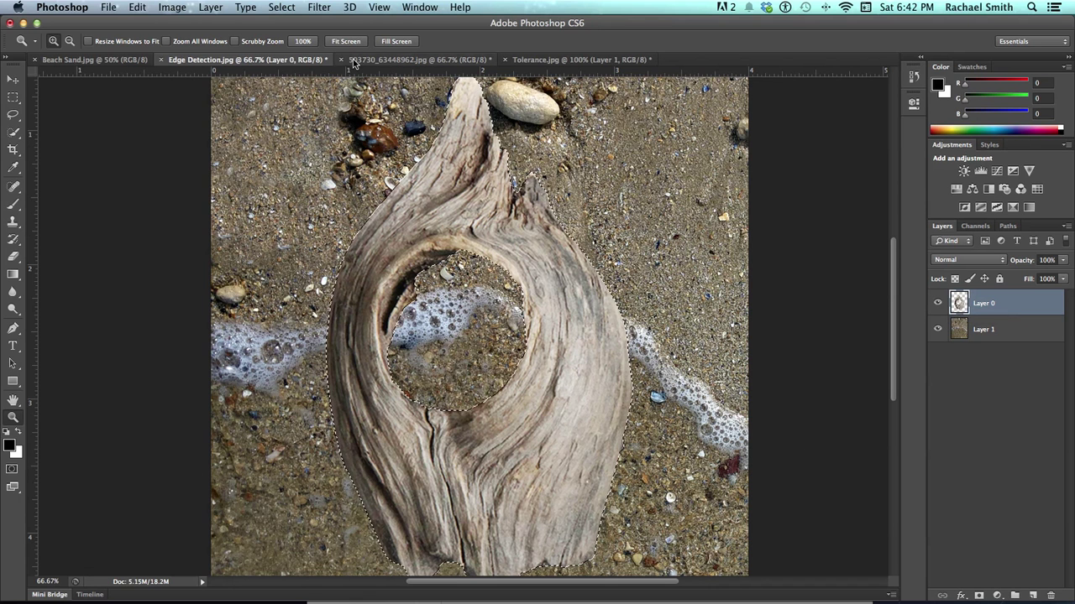
pyautogui.click(291, 6)
pyautogui.moveTo(308, 178)
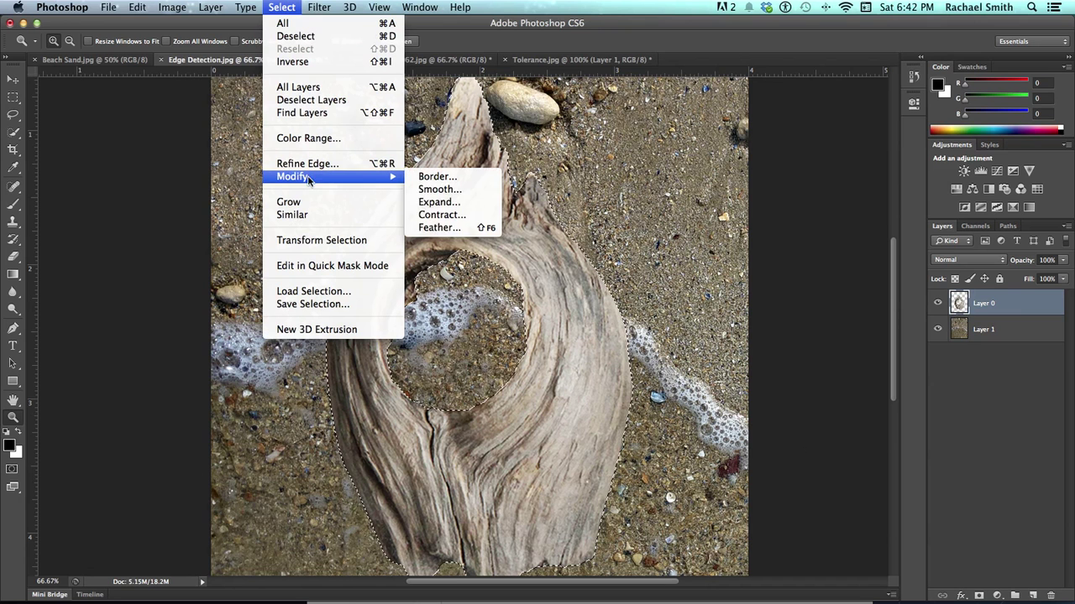
pyautogui.click(437, 227)
pyautogui.moveTo(483, 262); pyautogui.dragTo(638, 262)
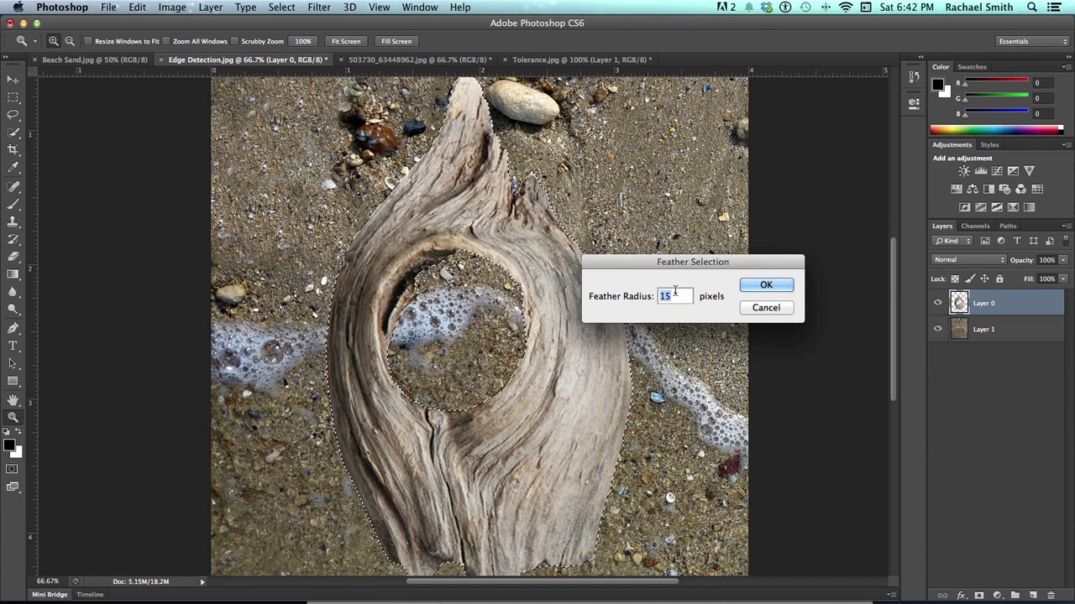
pyautogui.write('20')
pyautogui.press('Return')
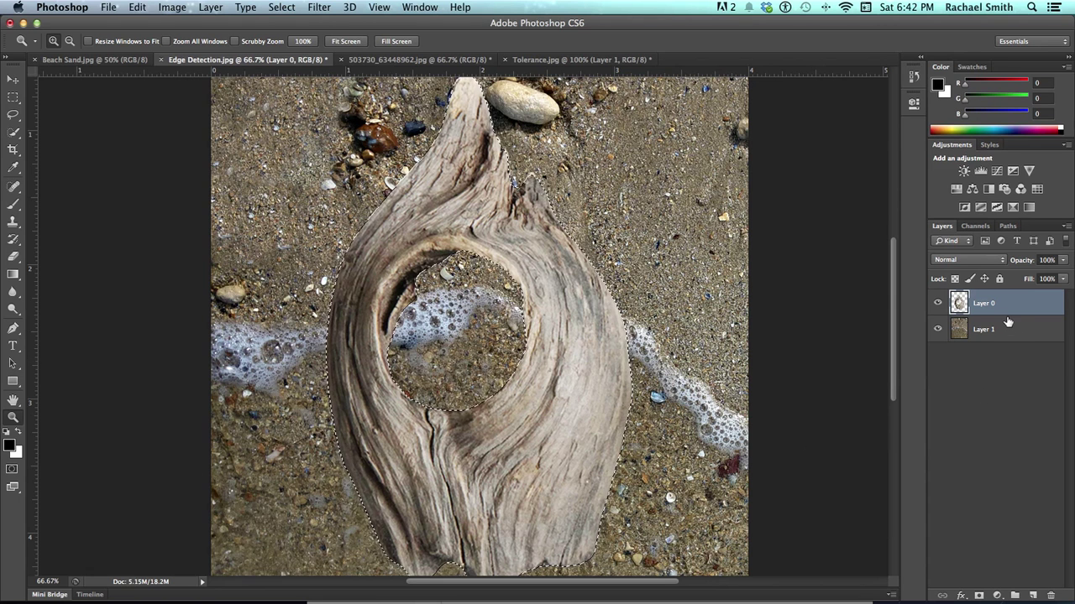
# Fill the feathered selection with black on a new layer, deselect, and place that layer directly beneath the driftwood.
pyautogui.click(1033, 596)
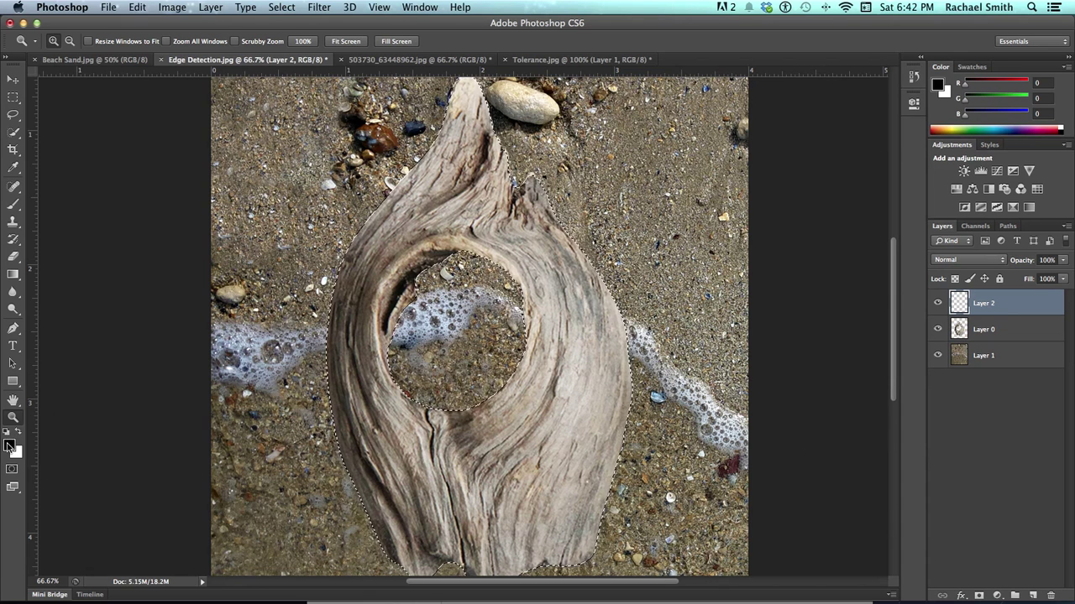
pyautogui.press('alt')
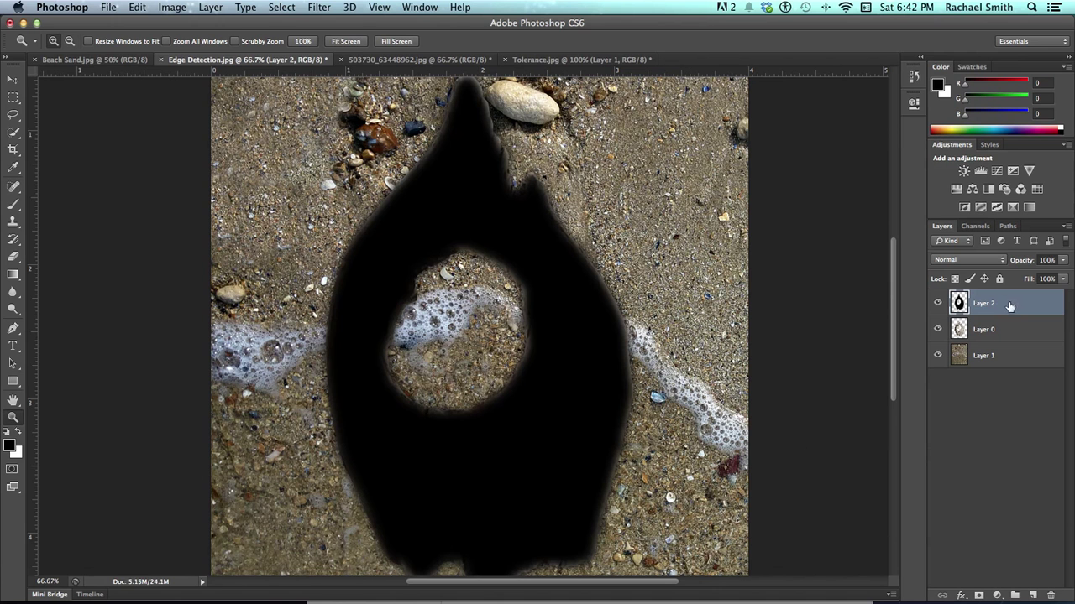
pyautogui.moveTo(1008, 306); pyautogui.dragTo(999, 342)
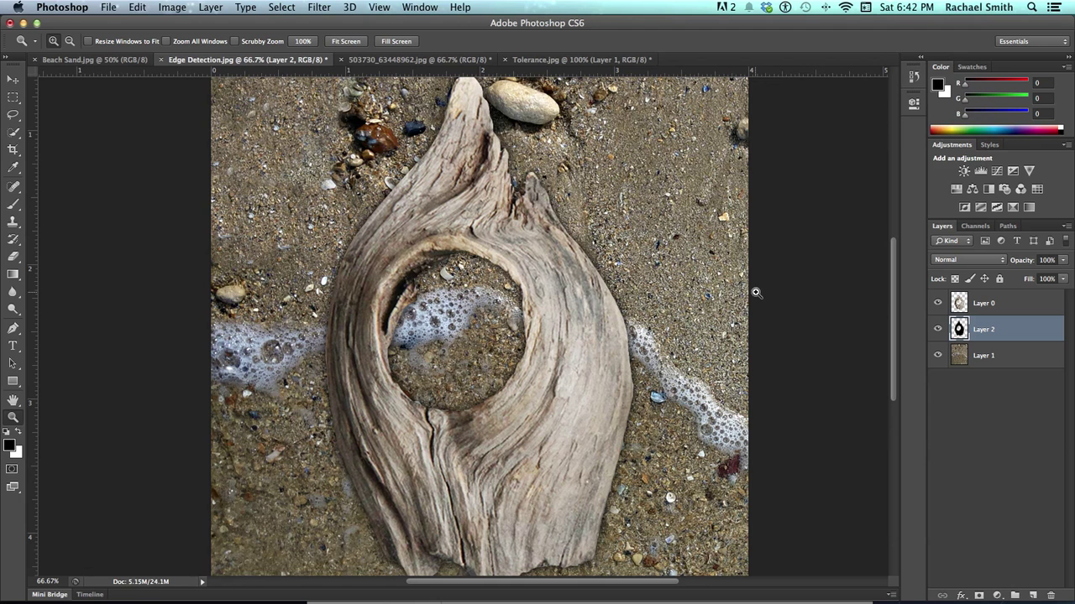
# Offset the black shadow layer slightly down and to the left of the driftwood.
pyautogui.keyDown('alt'); pyautogui.click(567, 295); pyautogui.keyUp('alt')
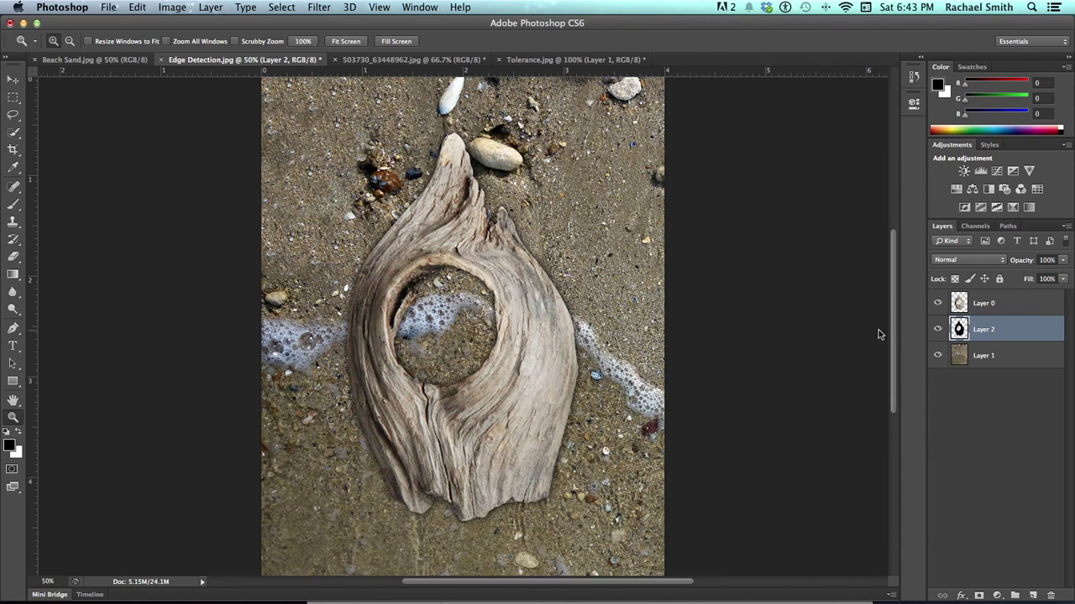
pyautogui.click(13, 79)
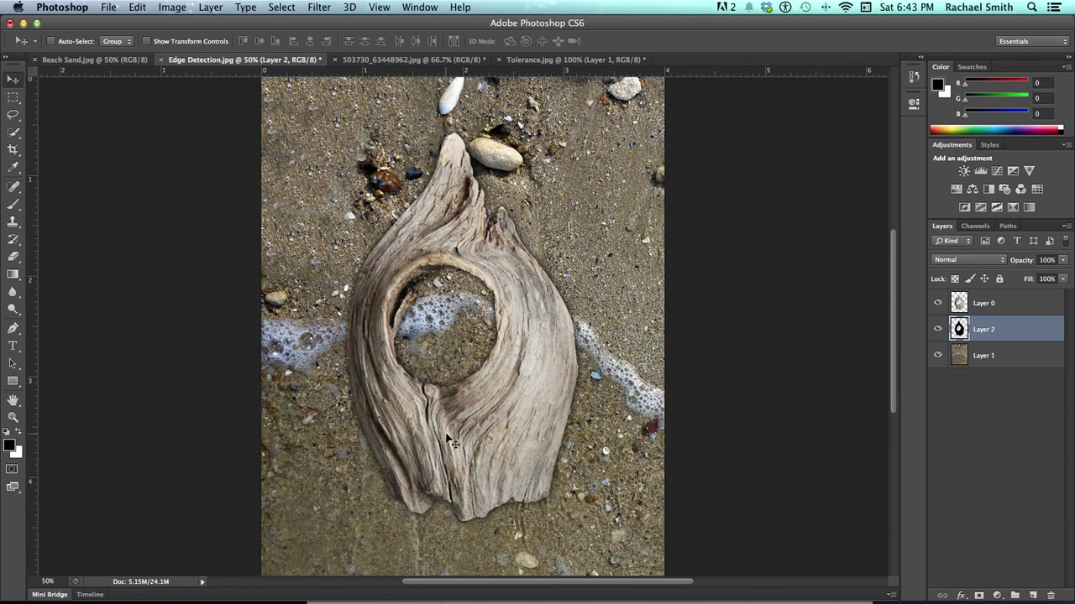
pyautogui.moveTo(451, 440); pyautogui.dragTo(513, 404)
# Examine the offset shadow around the driftwood's tip, inside its hole and along its lower edge.
pyautogui.press('z')
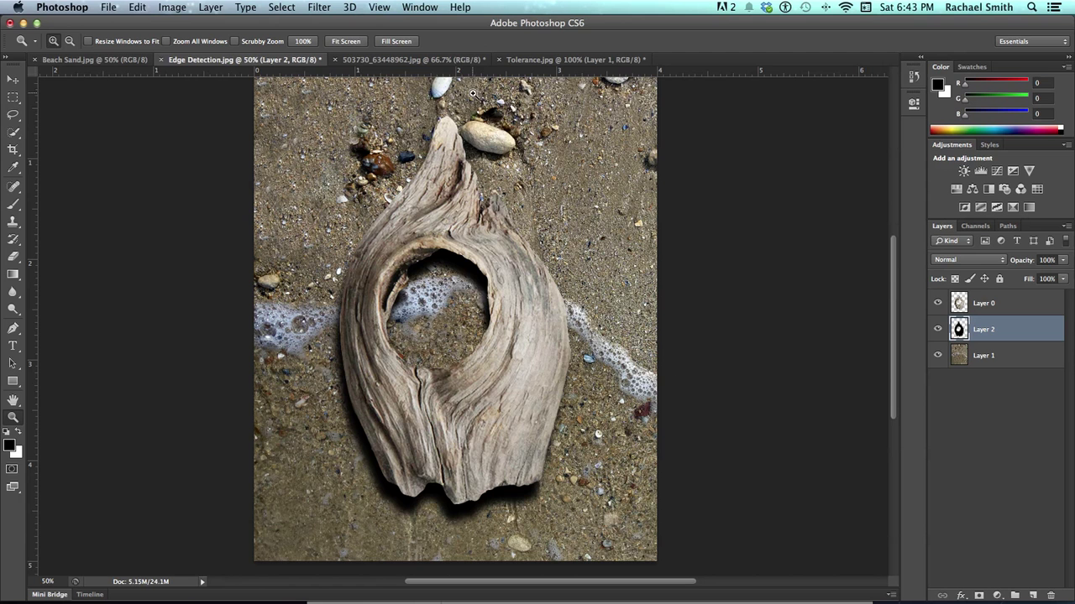
pyautogui.moveTo(434, 115); pyautogui.dragTo(538, 186)
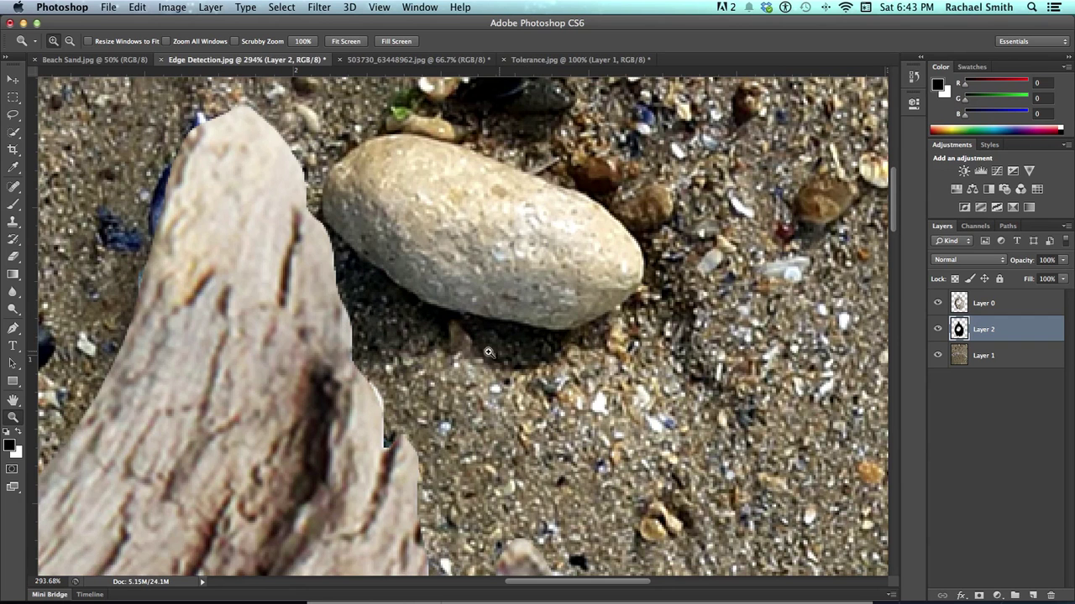
pyautogui.keyDown('alt'); pyautogui.click(429, 365); pyautogui.keyUp('alt')
pyautogui.keyDown('alt'); pyautogui.click(429, 364); pyautogui.keyUp('alt')
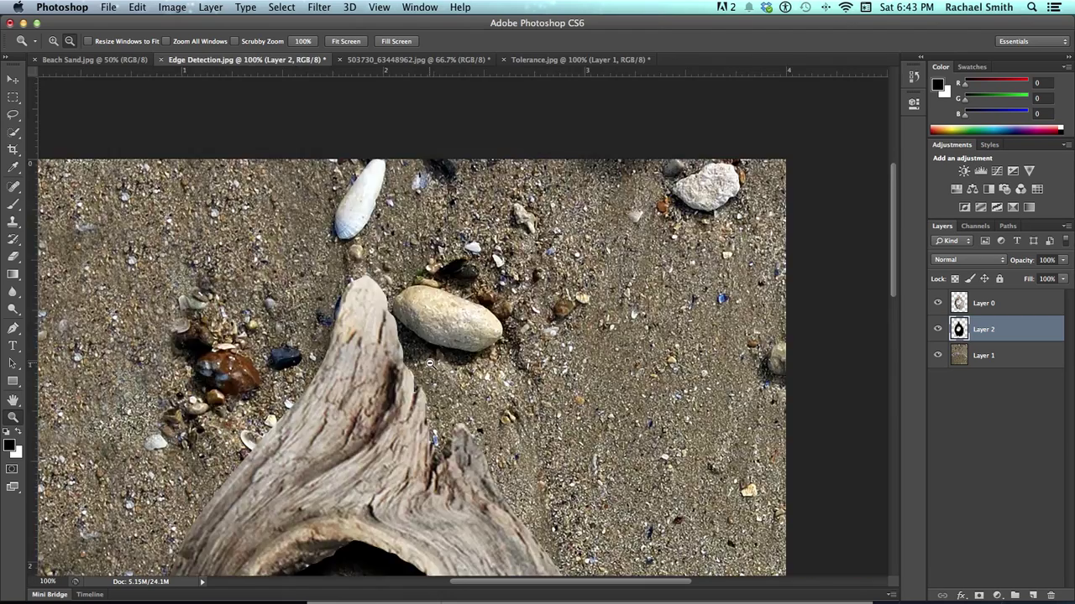
pyautogui.keyDown('alt'); pyautogui.click(430, 365); pyautogui.keyUp('alt')
pyautogui.moveTo(429, 365); pyautogui.dragTo(457, 285)
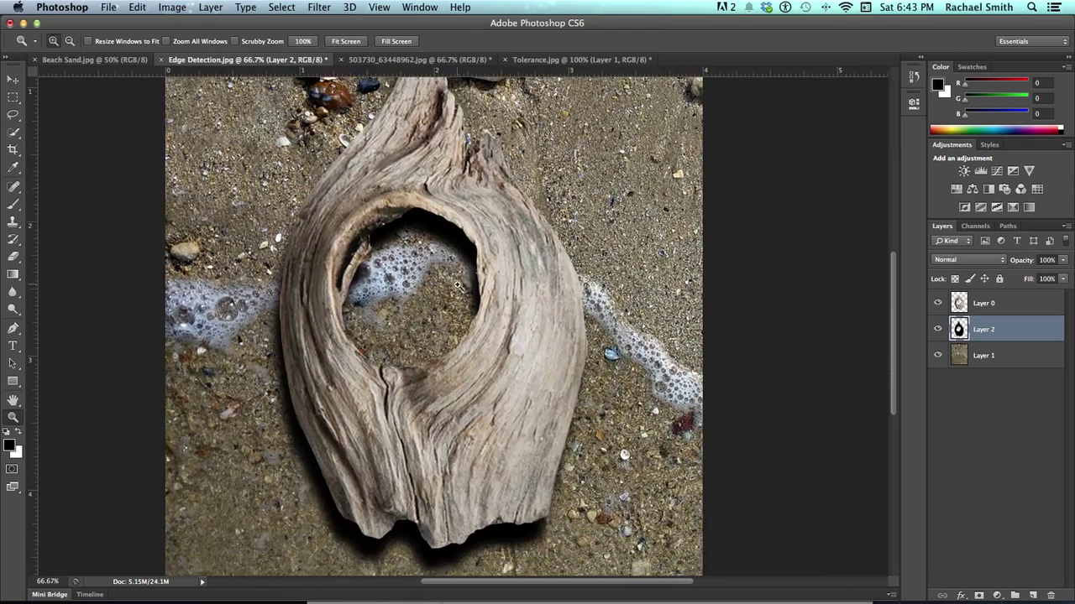
pyautogui.click(458, 286)
pyautogui.scroll(-5, 504, 378)
pyautogui.press('v')
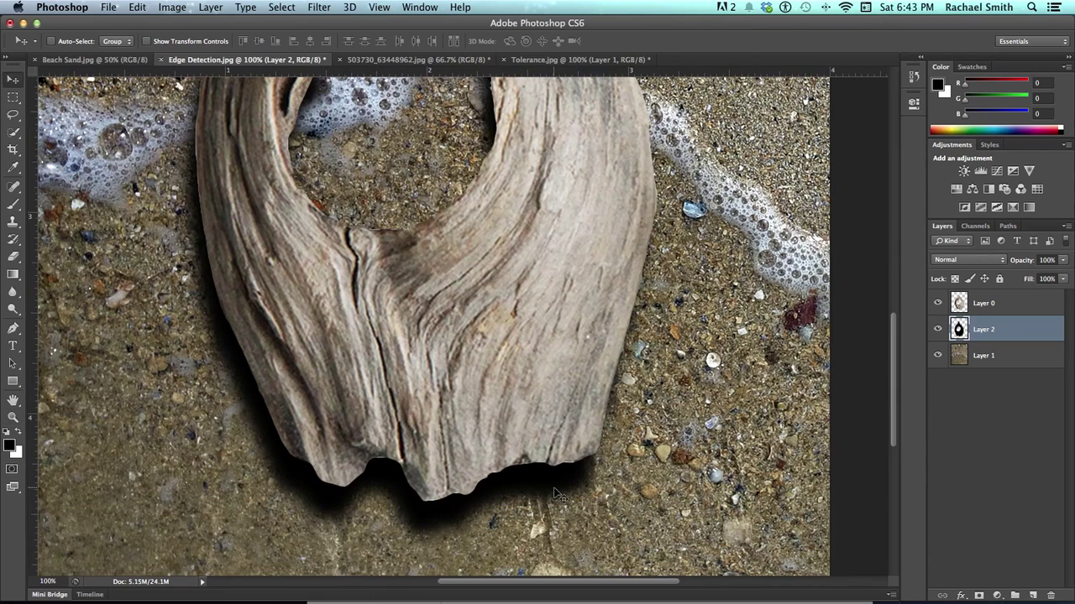
# Compare the driftwood with and without its shadow and lower the shadow layer's opacity to 72%.
pyautogui.doubleClick(938, 329)
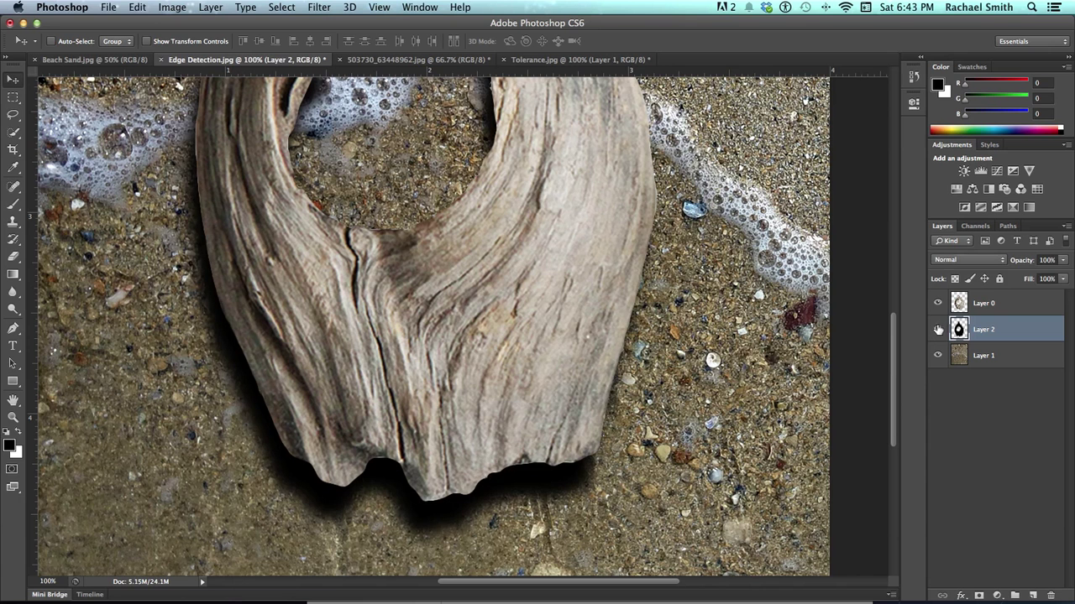
pyautogui.click(1063, 262)
pyautogui.moveTo(1064, 278); pyautogui.dragTo(1047, 278)
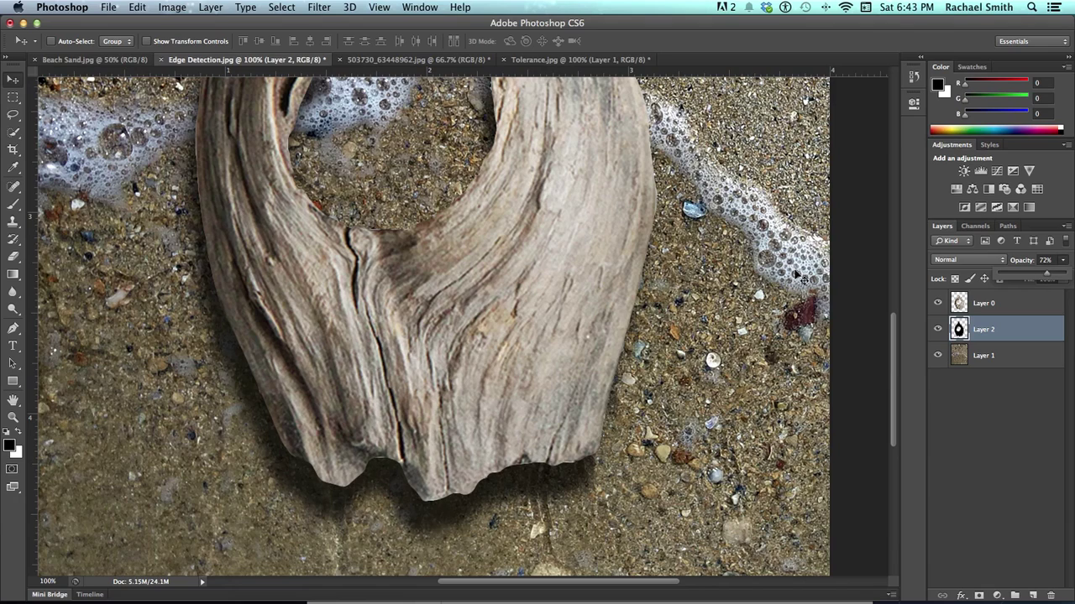
pyautogui.scroll(5, 715, 265)
pyautogui.scroll(10, 715, 265)
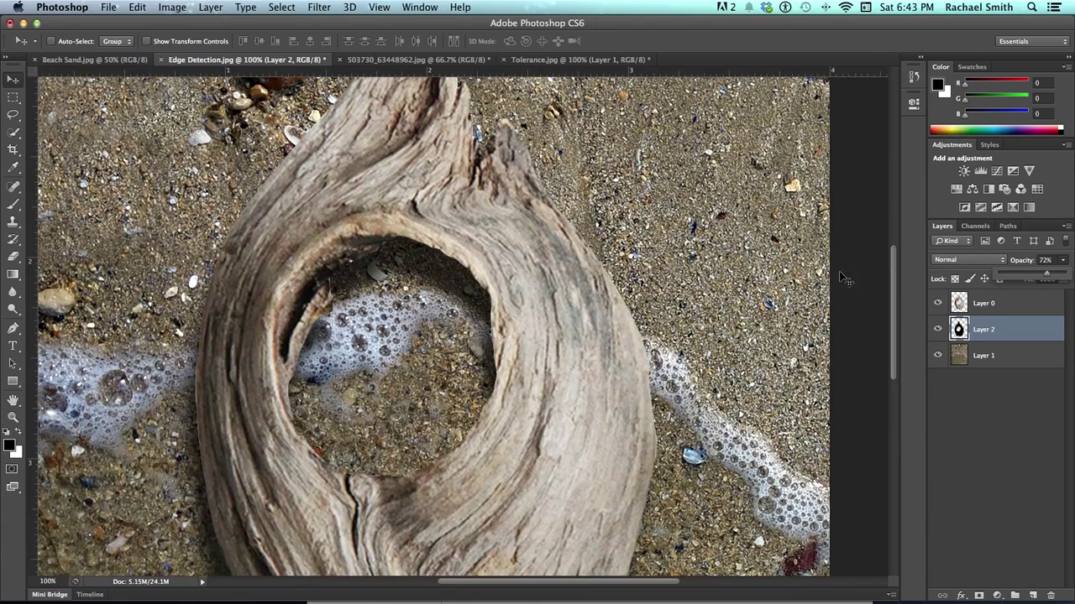
# Set the blend mode of the driftwood's shadow layer to Multiply.
pyautogui.scroll(-13, 842, 278)
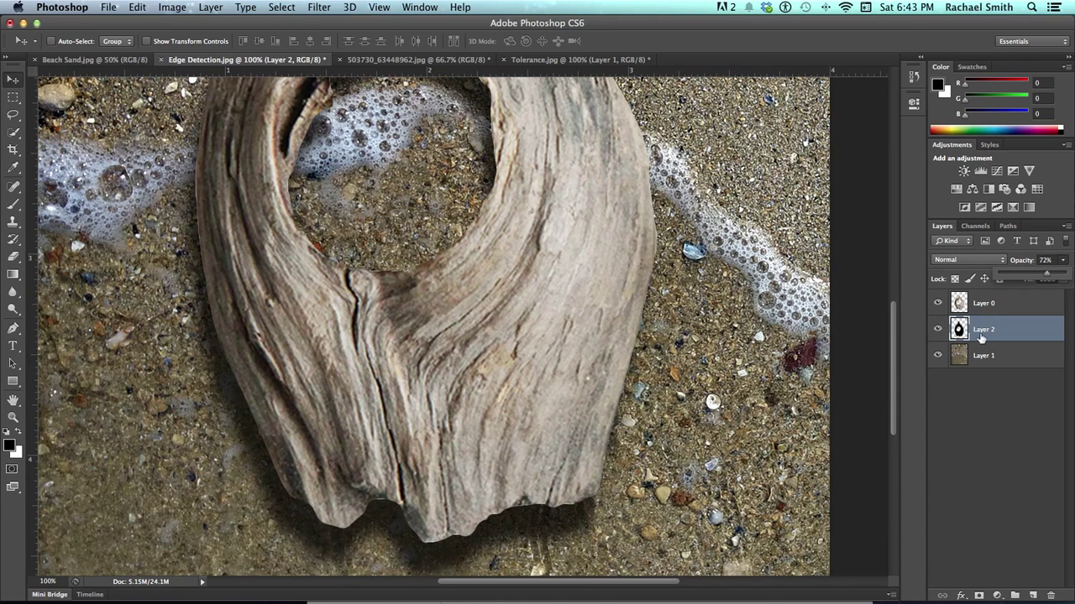
pyautogui.click(958, 261)
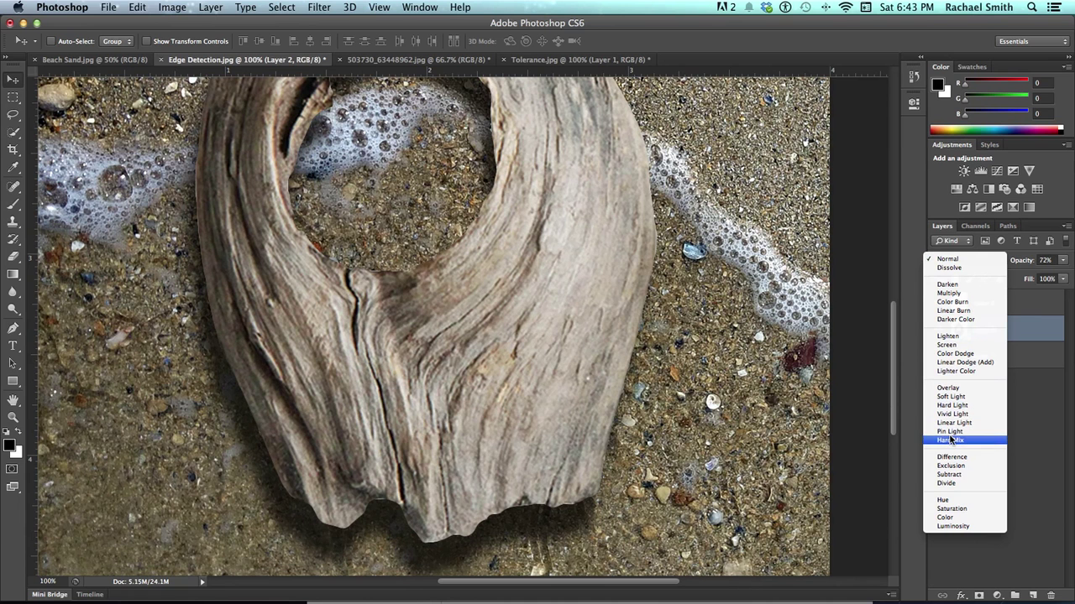
pyautogui.click(949, 293)
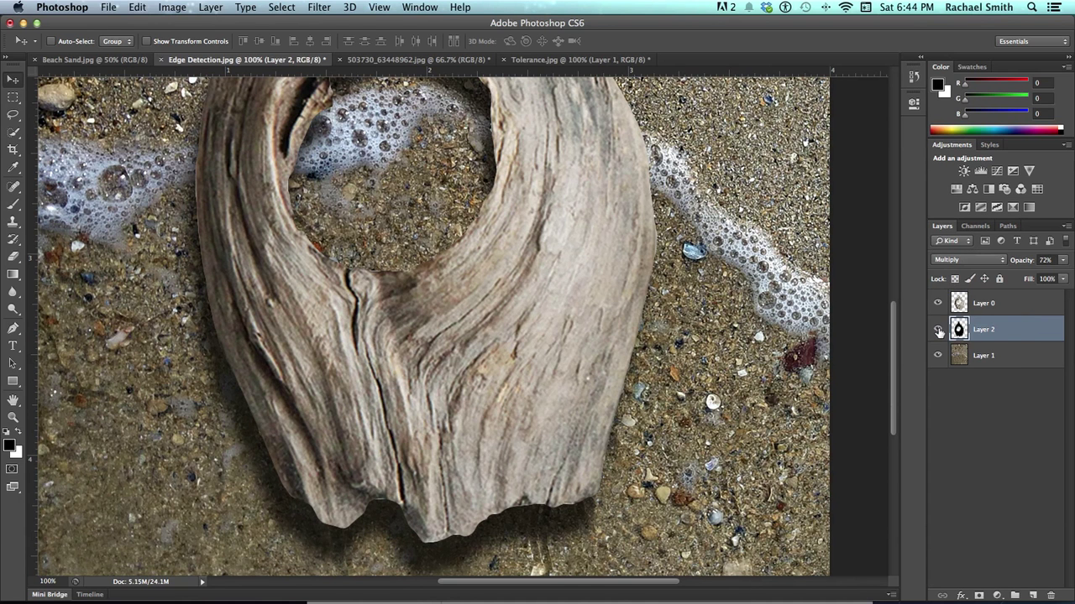
# Compare the composite with the multiplied shadow hidden and shown, and review the whole driftwood image fitted to the window.
pyautogui.click(938, 330)
pyautogui.click(939, 331)
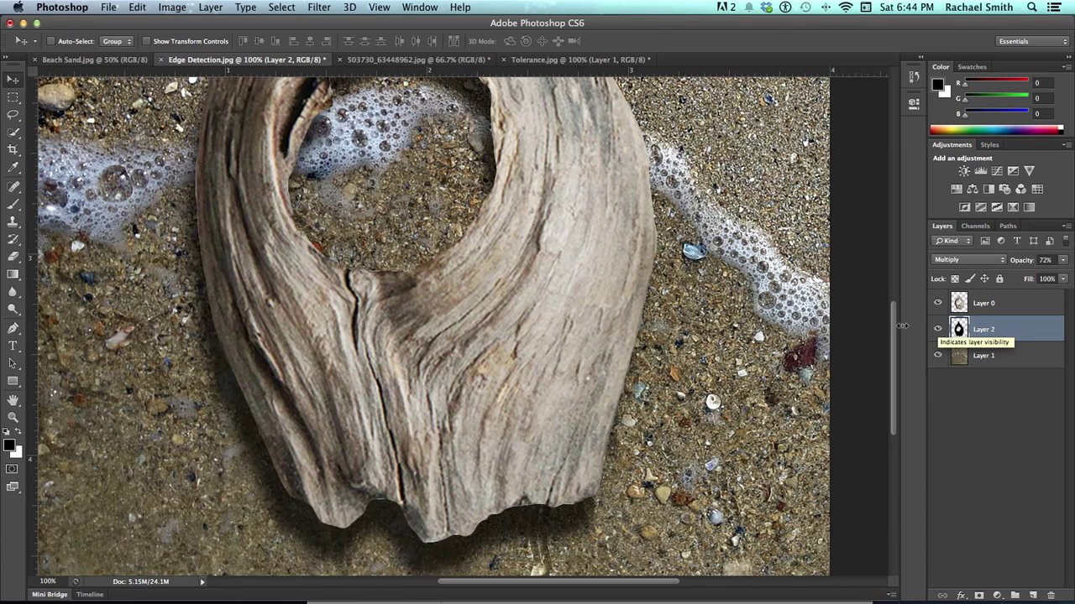
pyautogui.scroll(4, 575, 303)
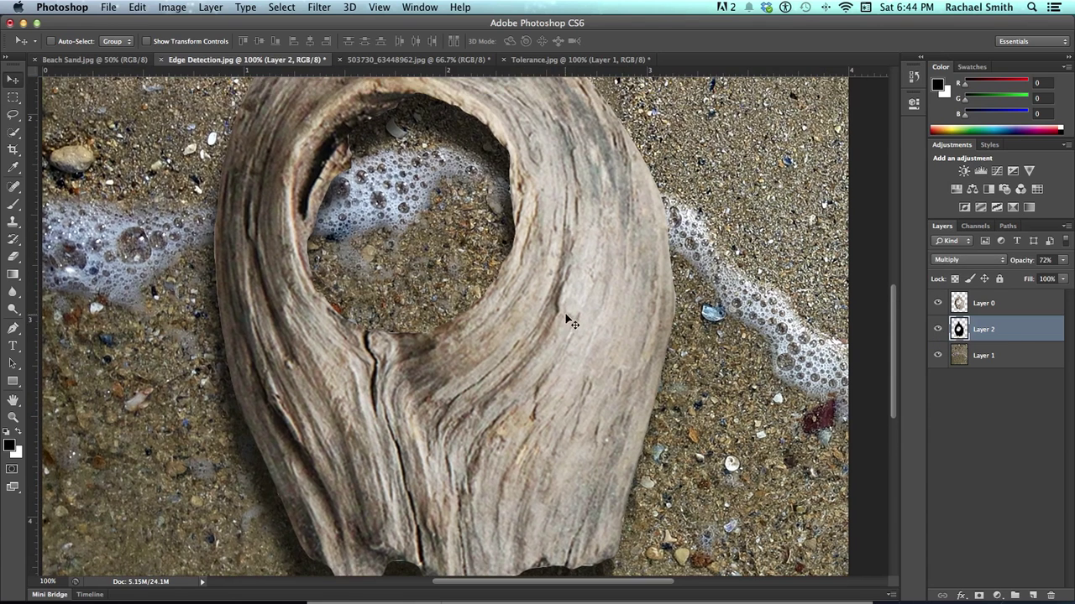
pyautogui.press('z')
pyautogui.press('super+minus')
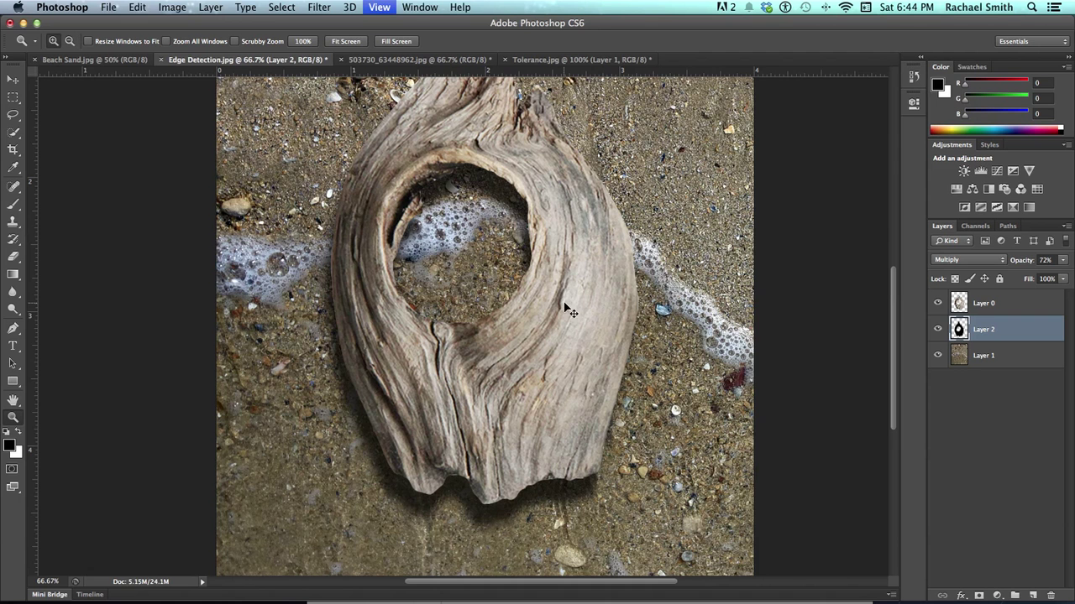
pyautogui.press('super+0')
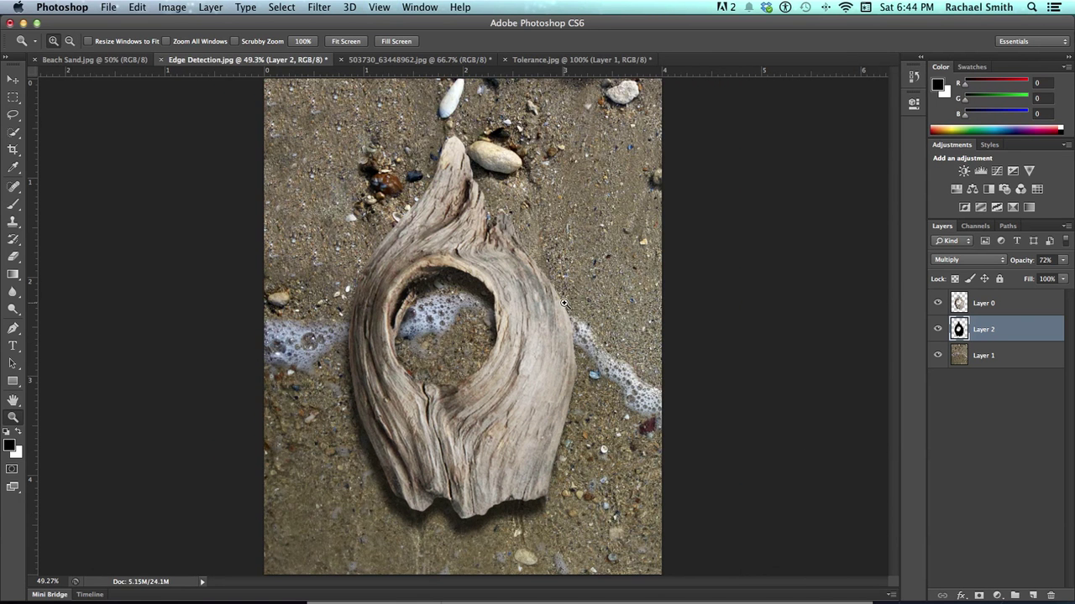